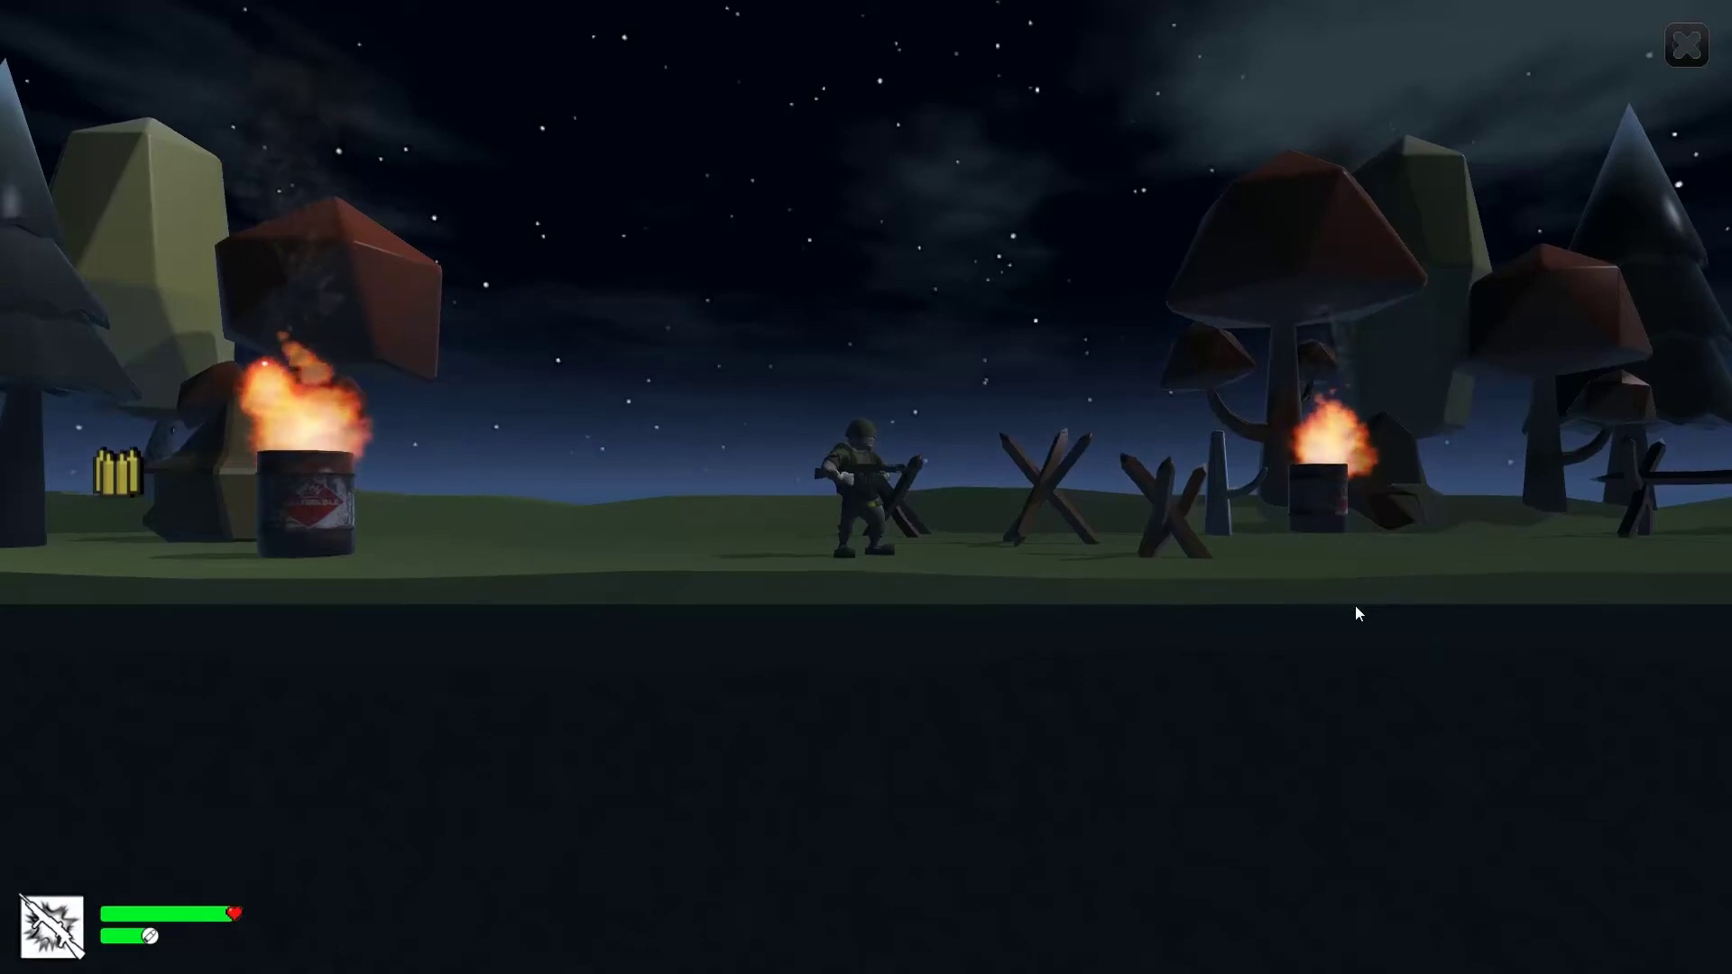
{"action": "key", "text": "d"}
{"action": "key", "text": "a"}
{"action": "left_click", "coordinate": [1356, 607]}
{"action": "key", "text": "space"}
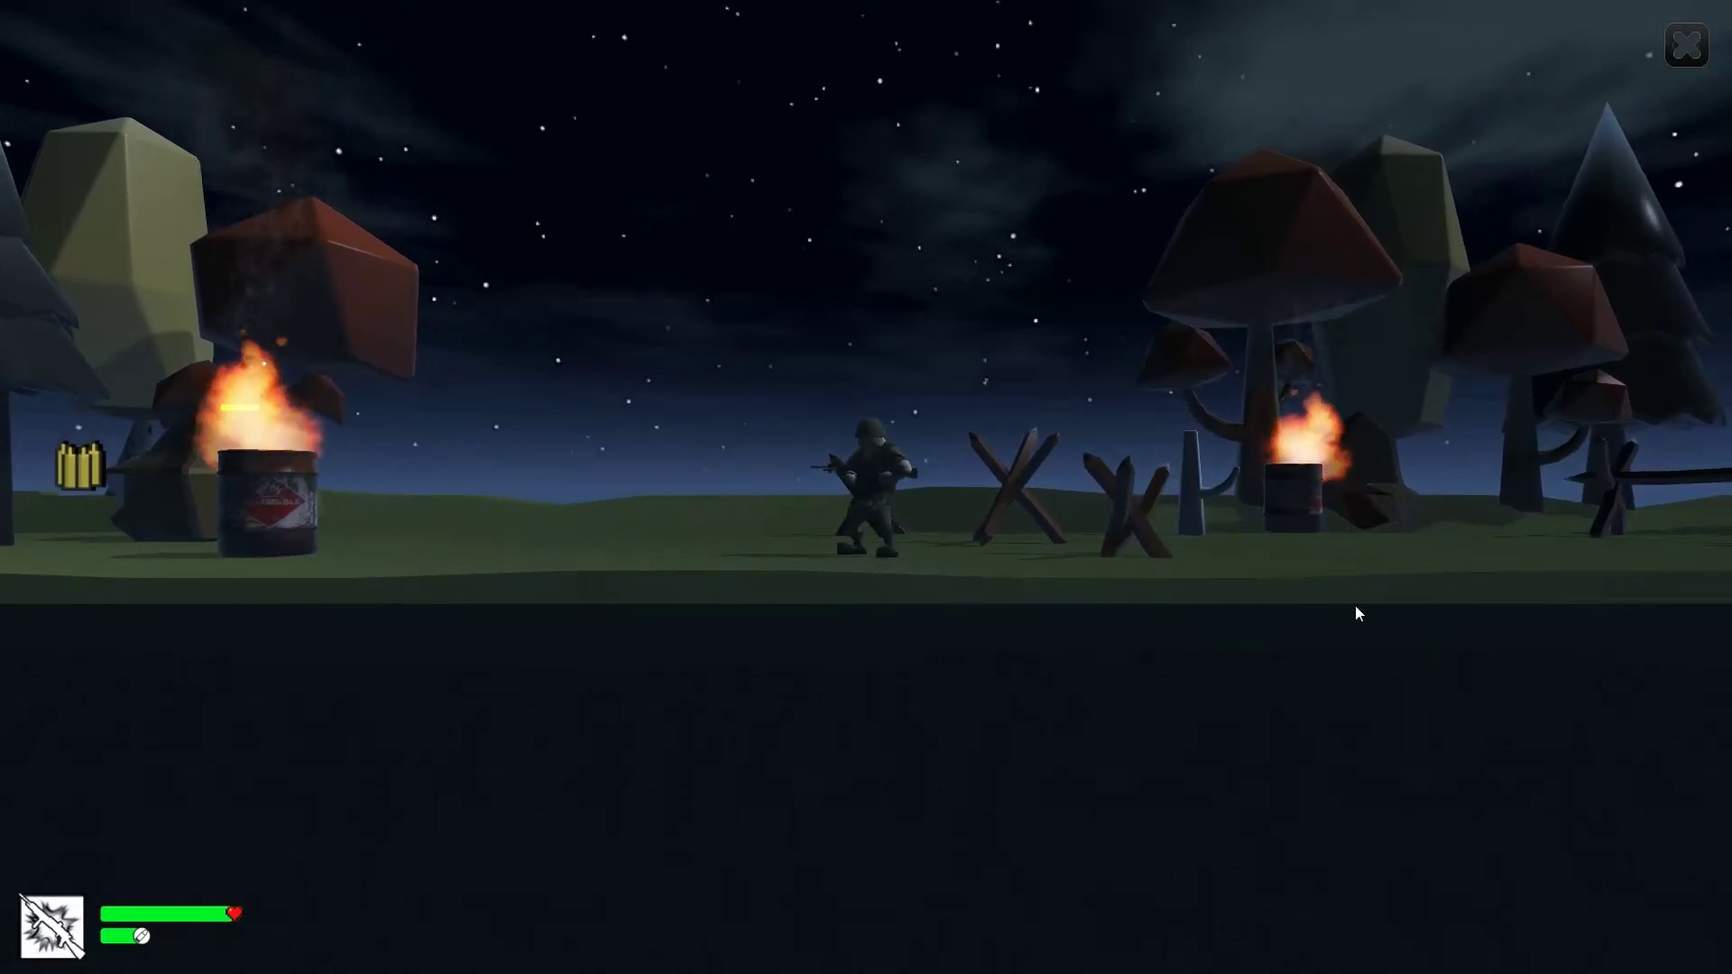
{"action": "key", "text": "Left"}
{"action": "key", "text": "Left"}
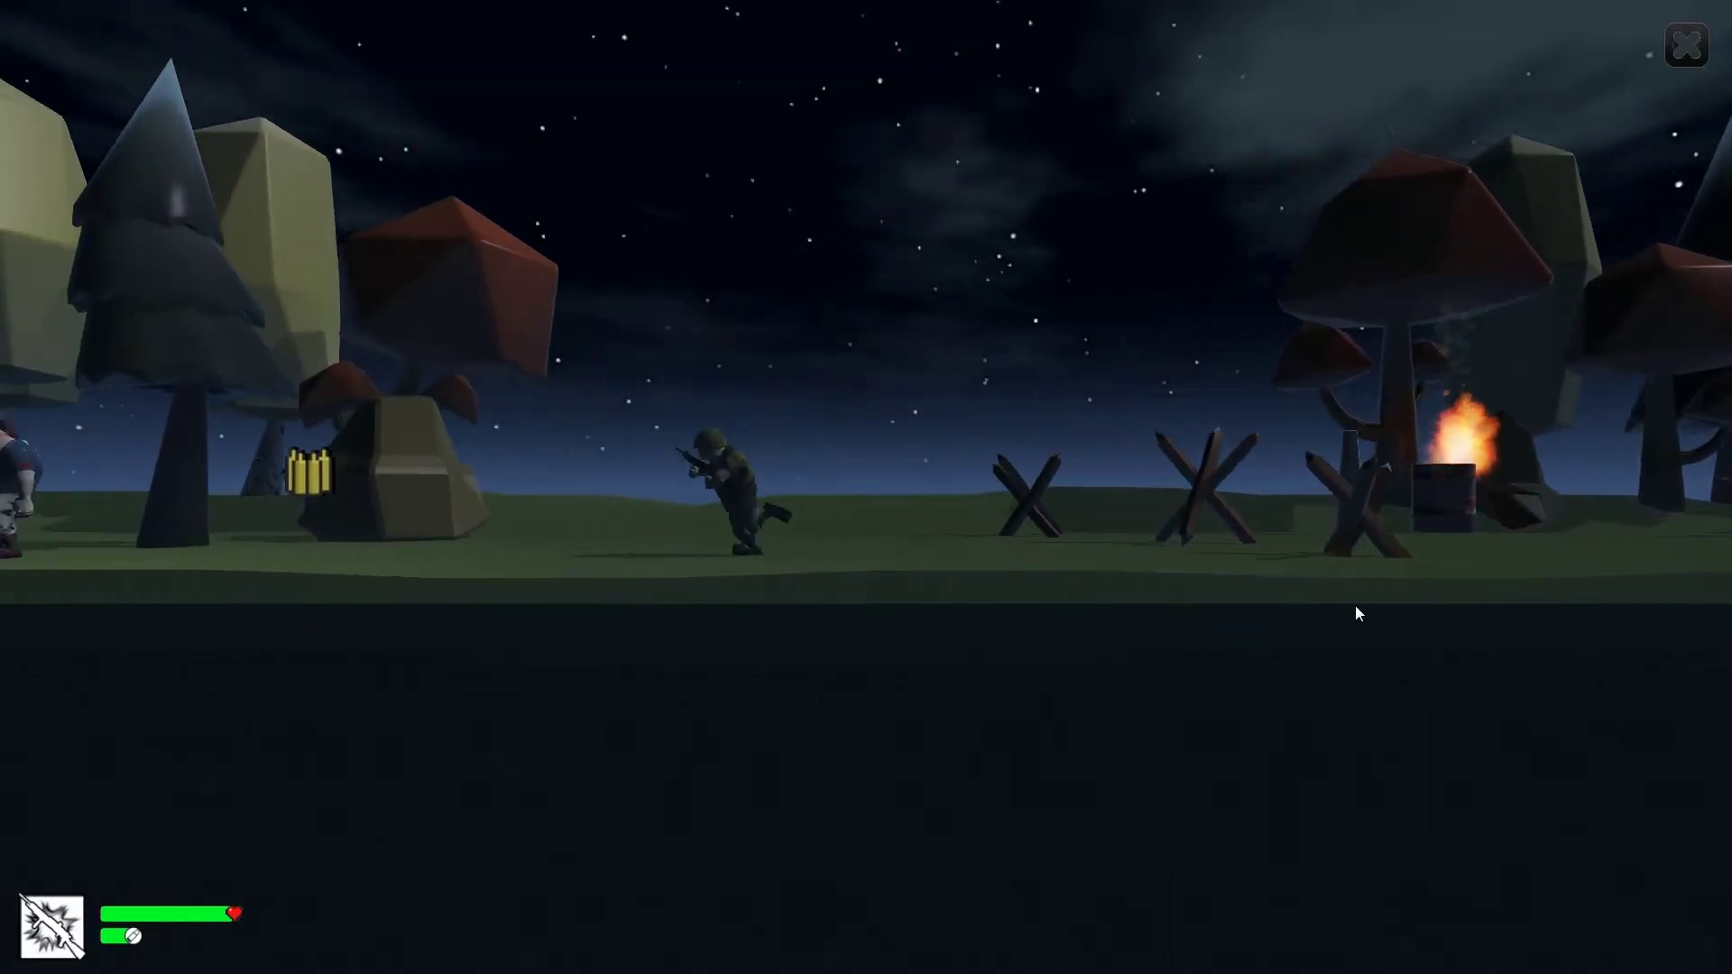
{"action": "key", "text": "space"}
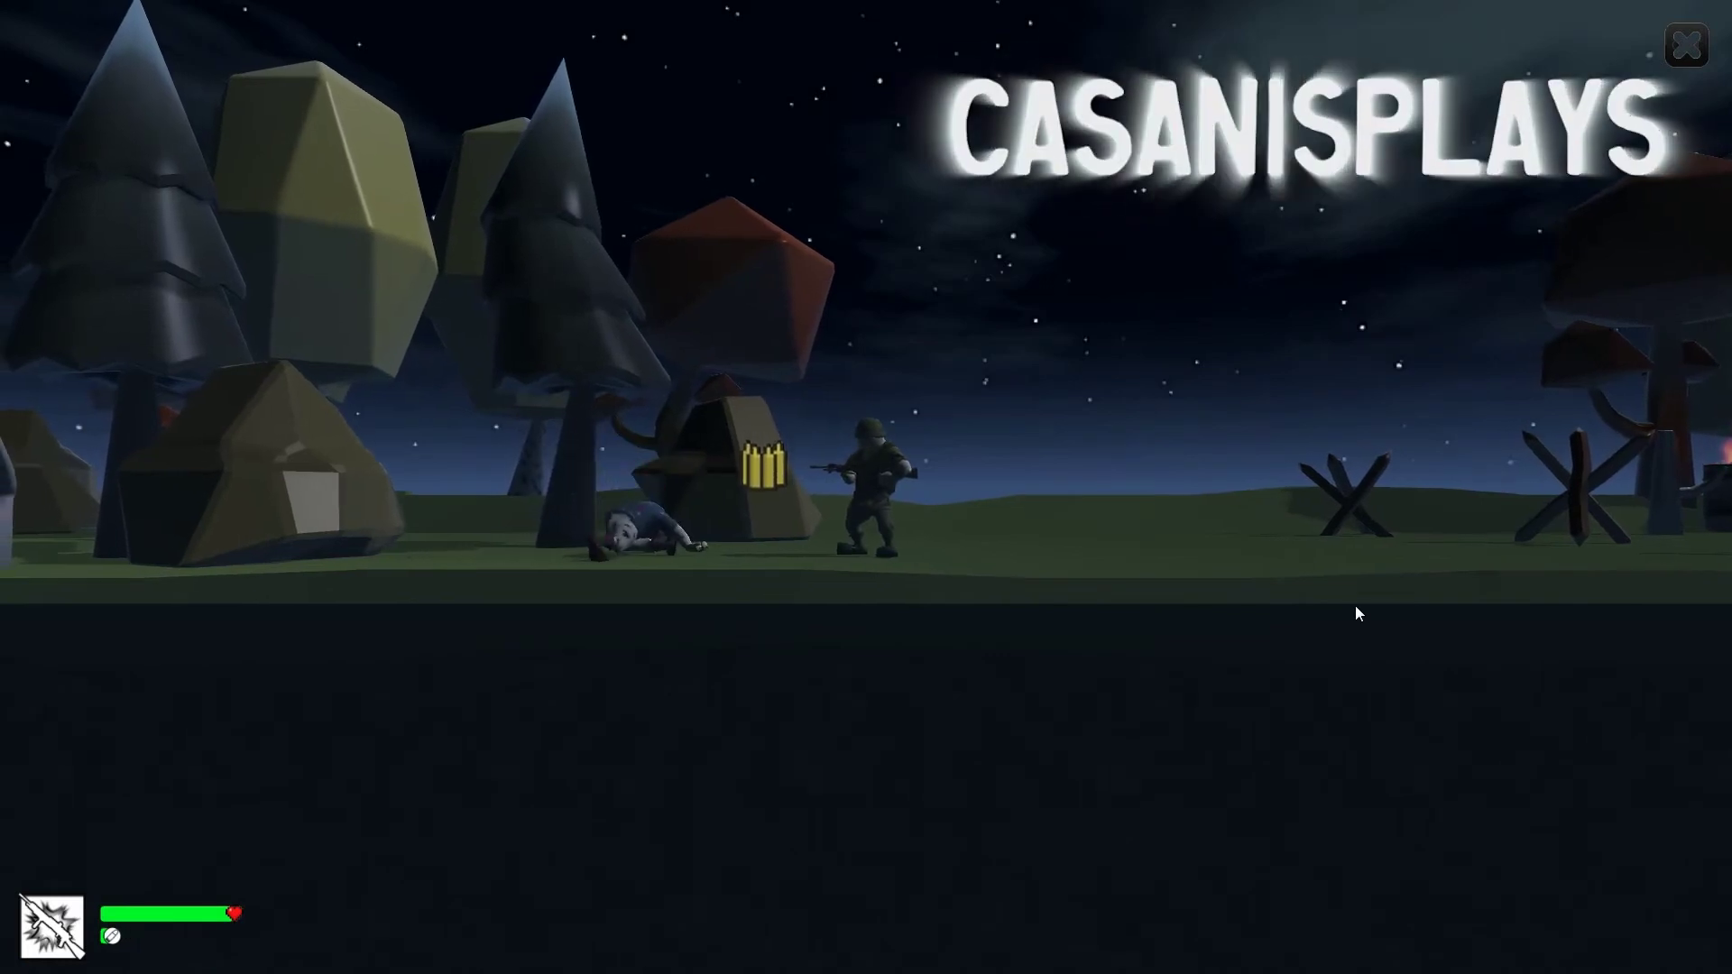
{"action": "key", "text": "Left"}
{"action": "key", "text": "Right"}
{"action": "key", "text": "Left"}
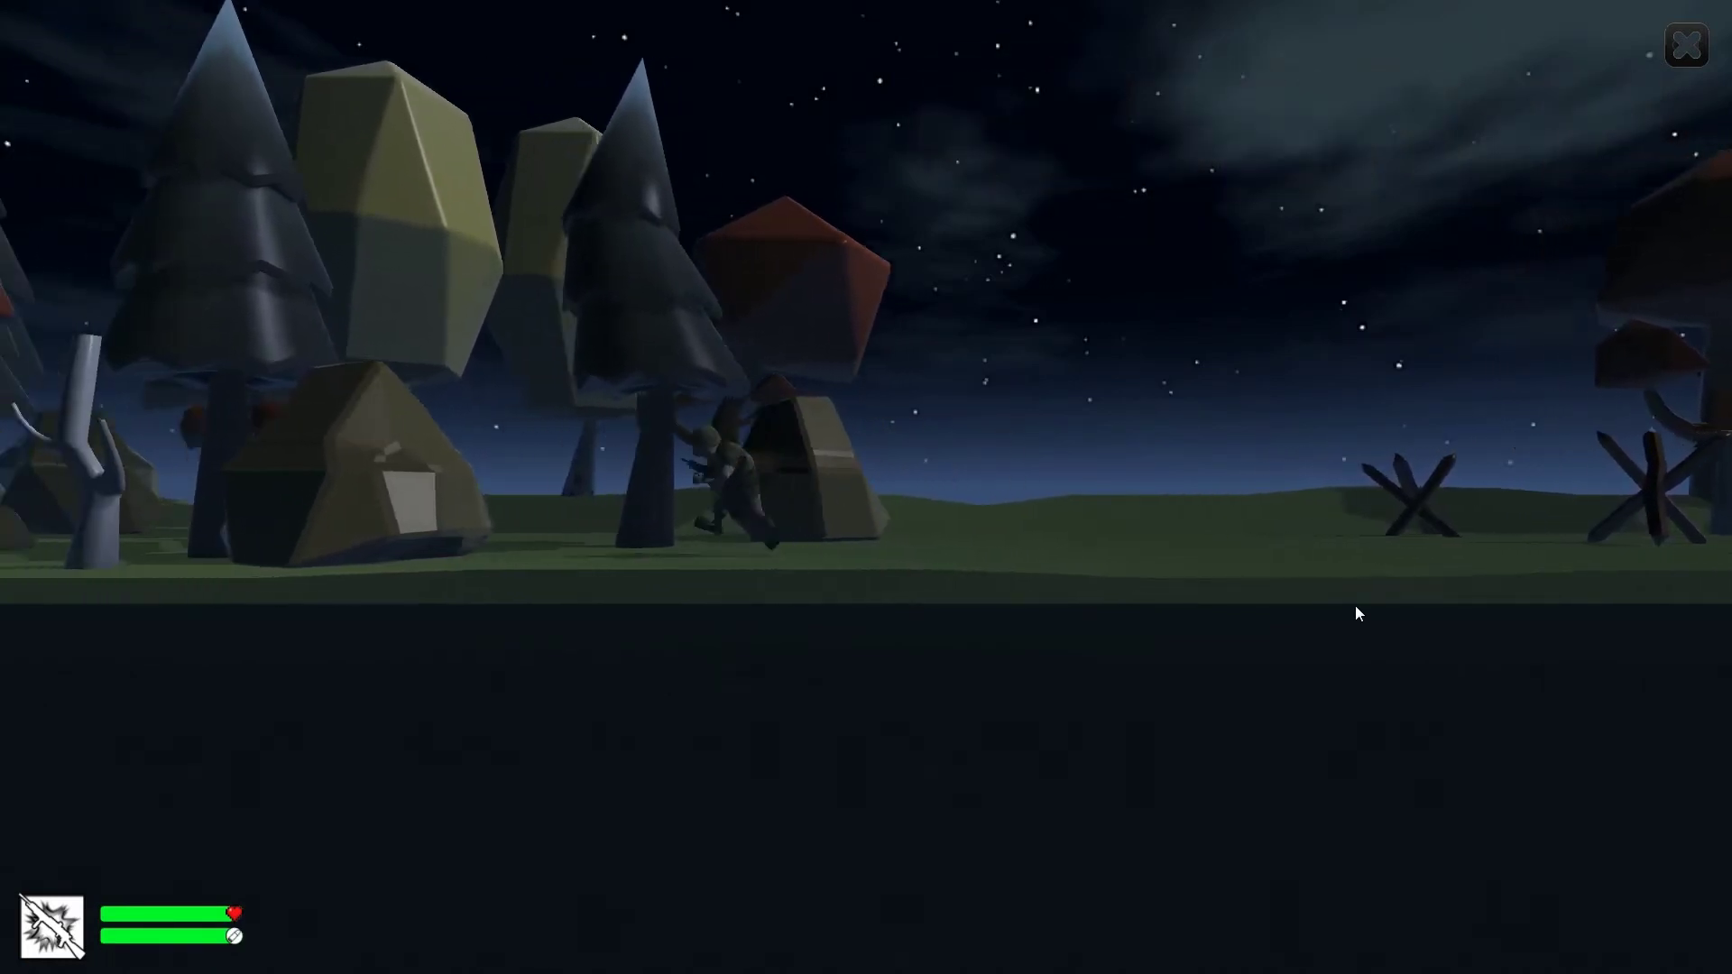
{"action": "key", "text": "Right"}
{"action": "key", "text": "Right"}
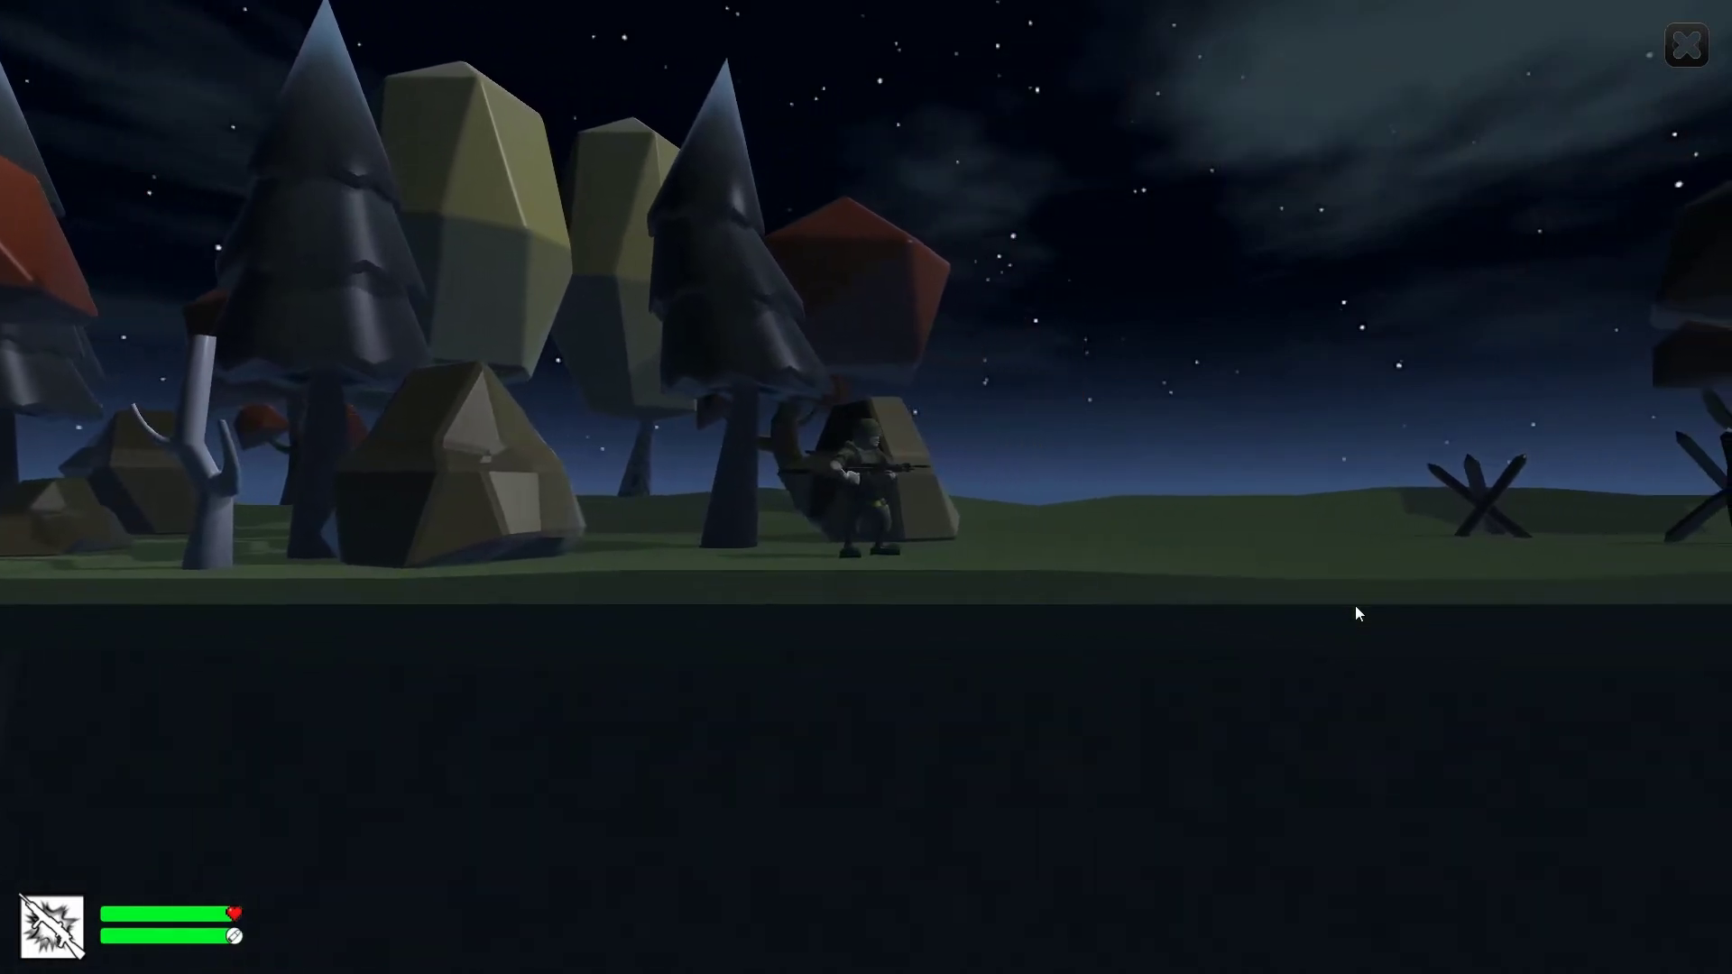
{"action": "key", "text": "Right"}
{"action": "key", "text": "space"}
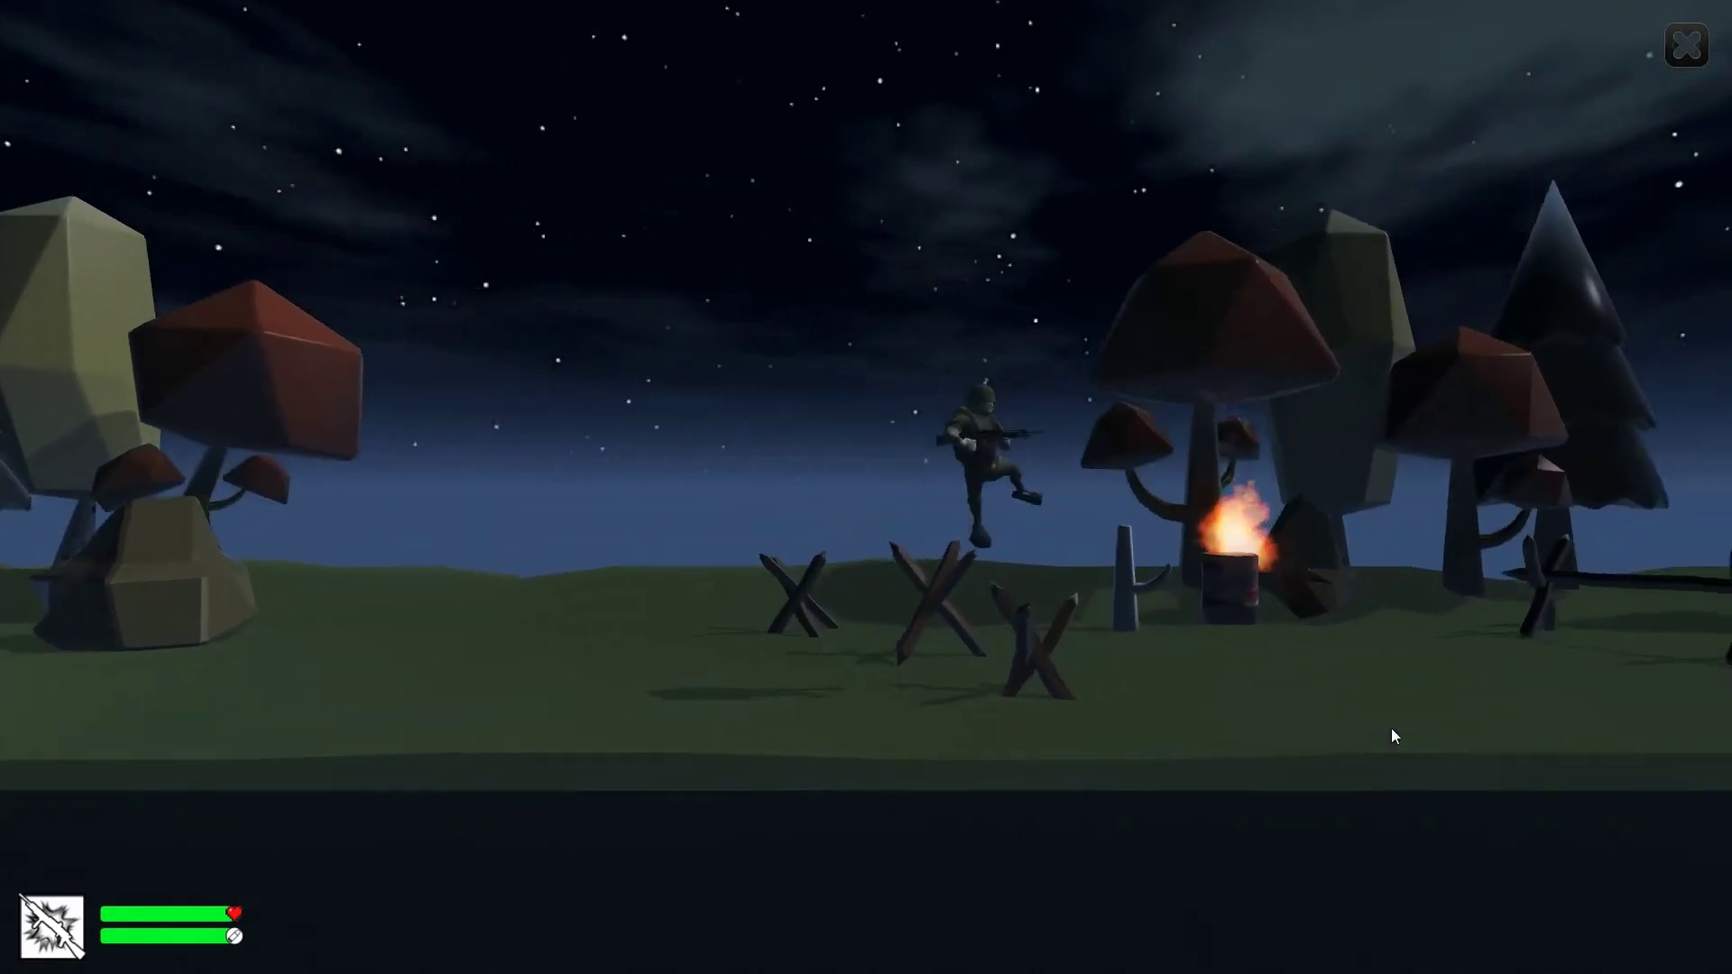
{"action": "key", "text": "Right"}
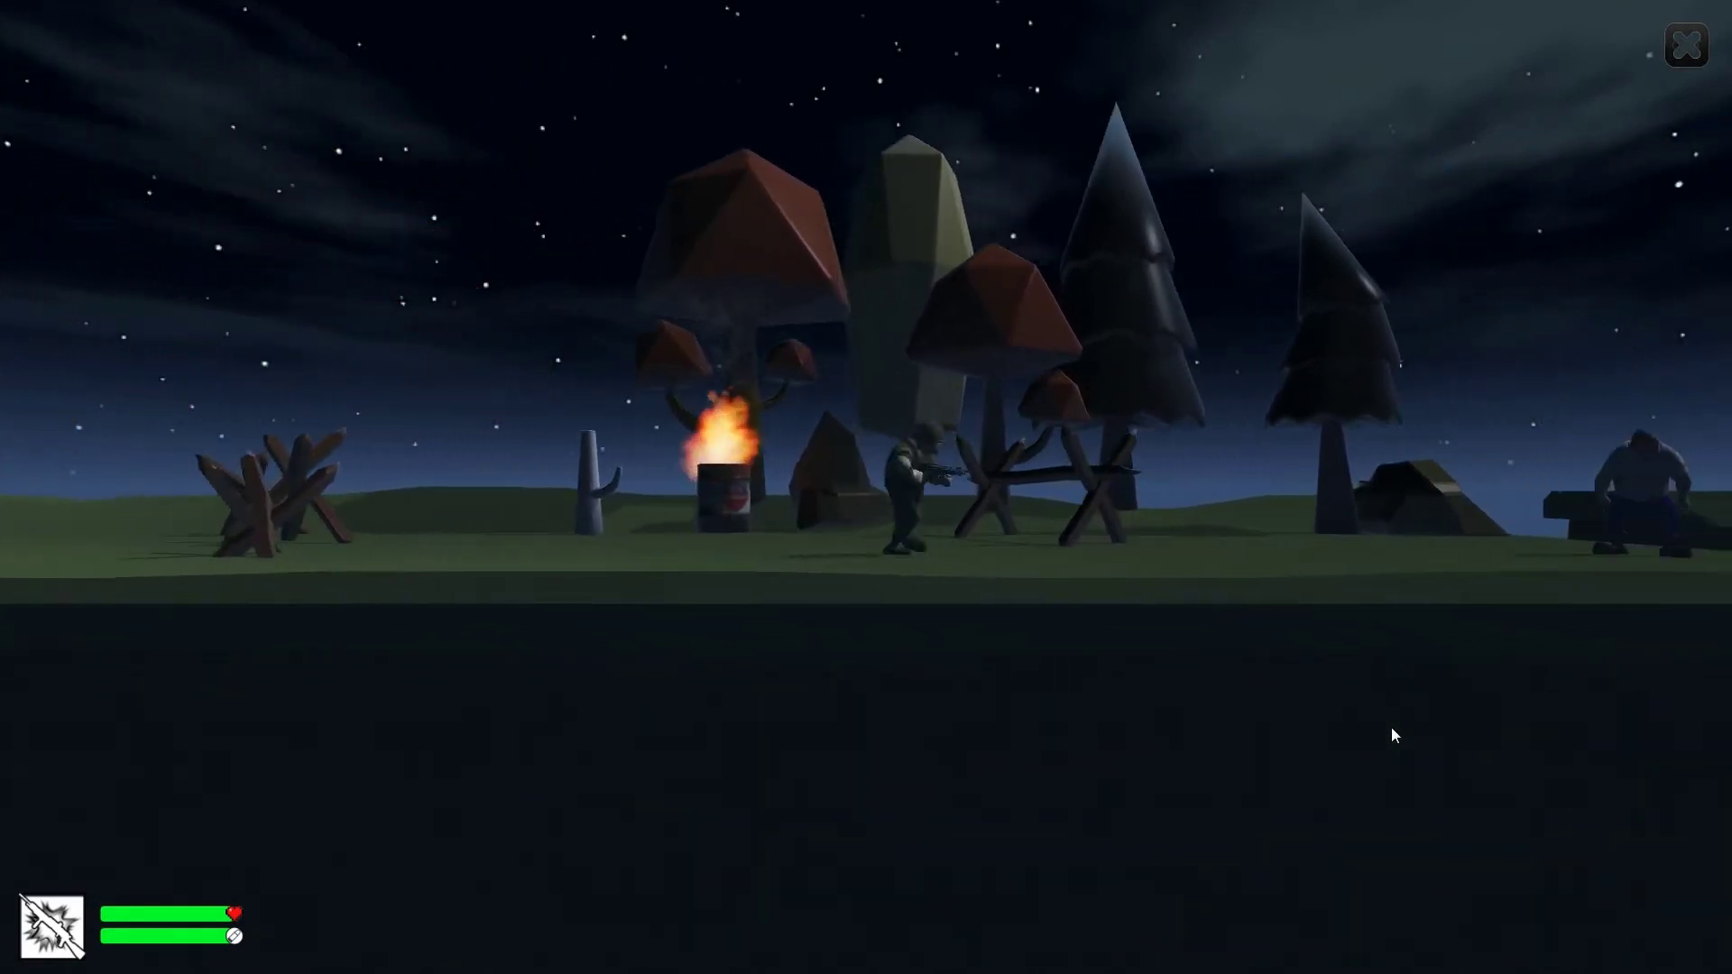
{"action": "left_click", "coordinate": [1391, 727]}
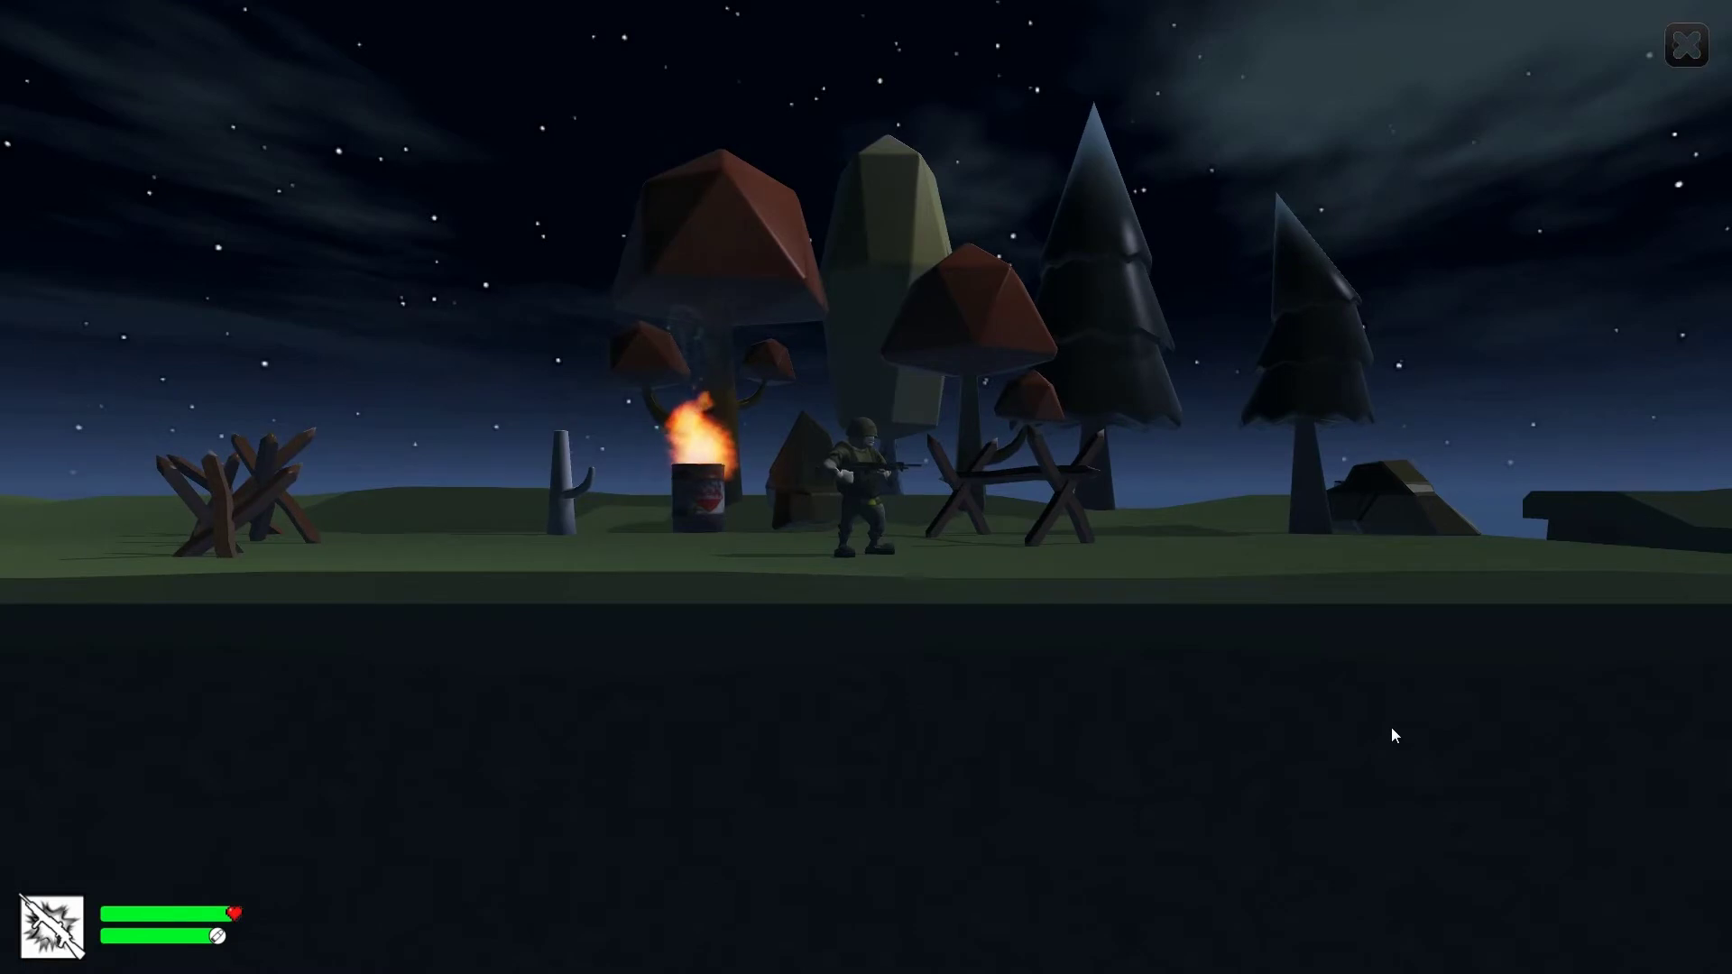
{"action": "key", "text": "Right"}
{"action": "key", "text": "Right"}
{"action": "key", "text": "space"}
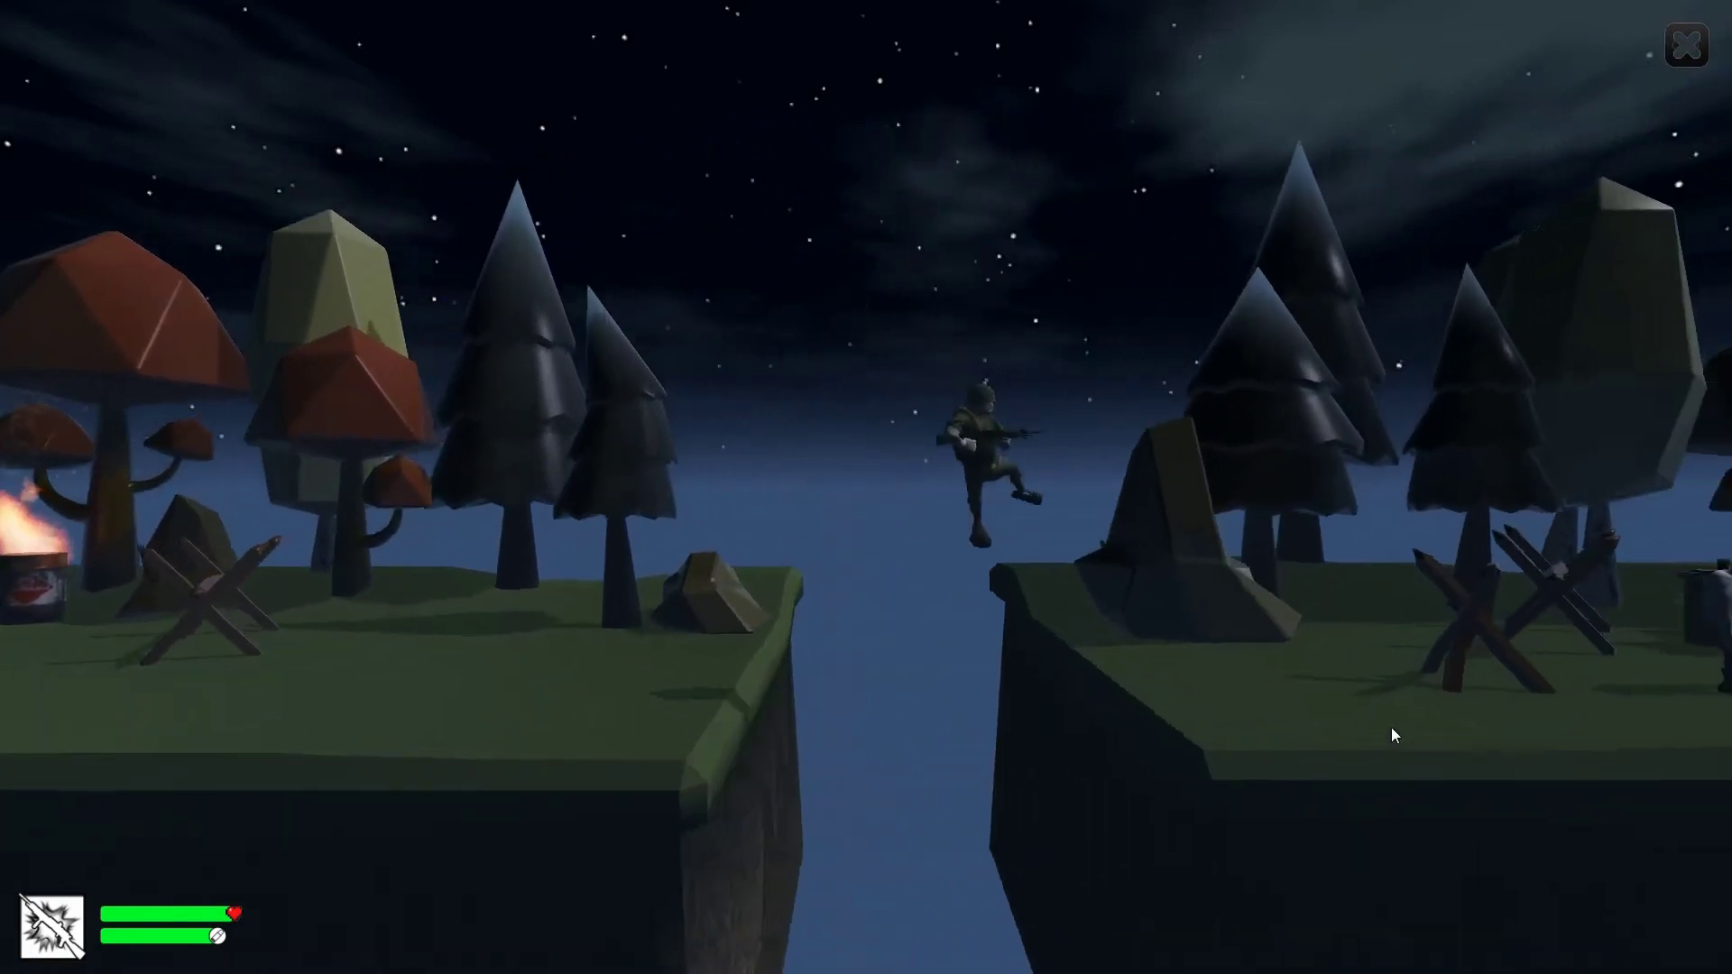
{"action": "key", "text": "Right"}
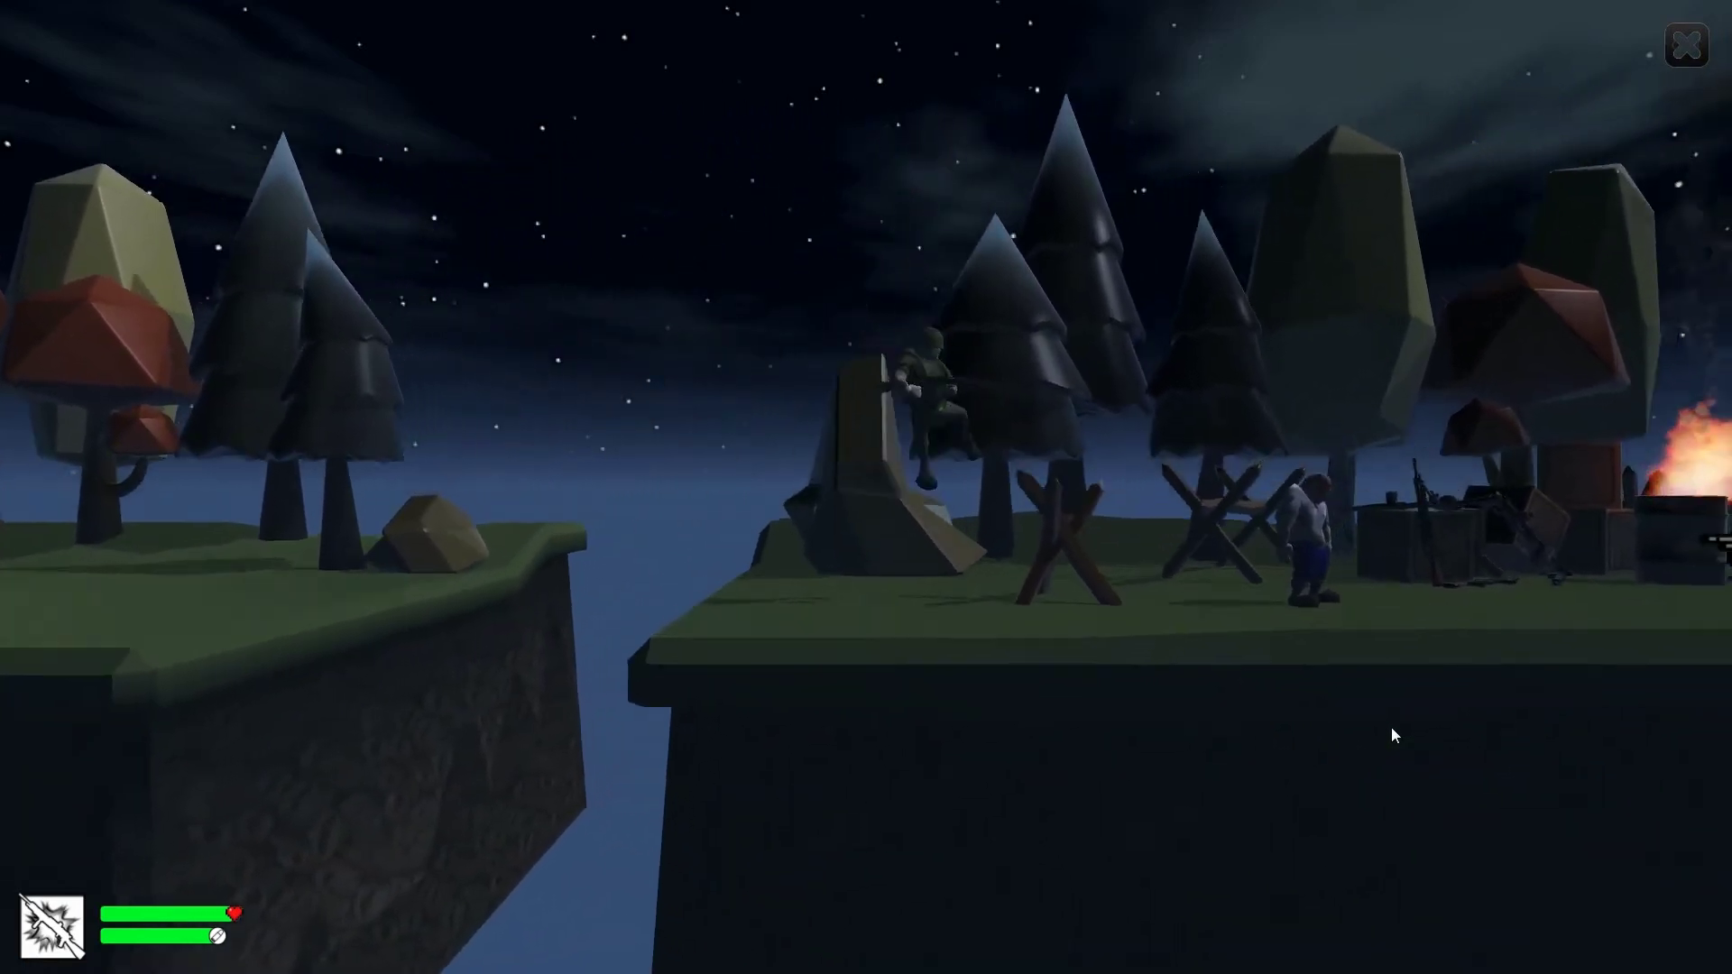
{"action": "key", "text": "Left"}
{"action": "key", "text": "ctrl"}
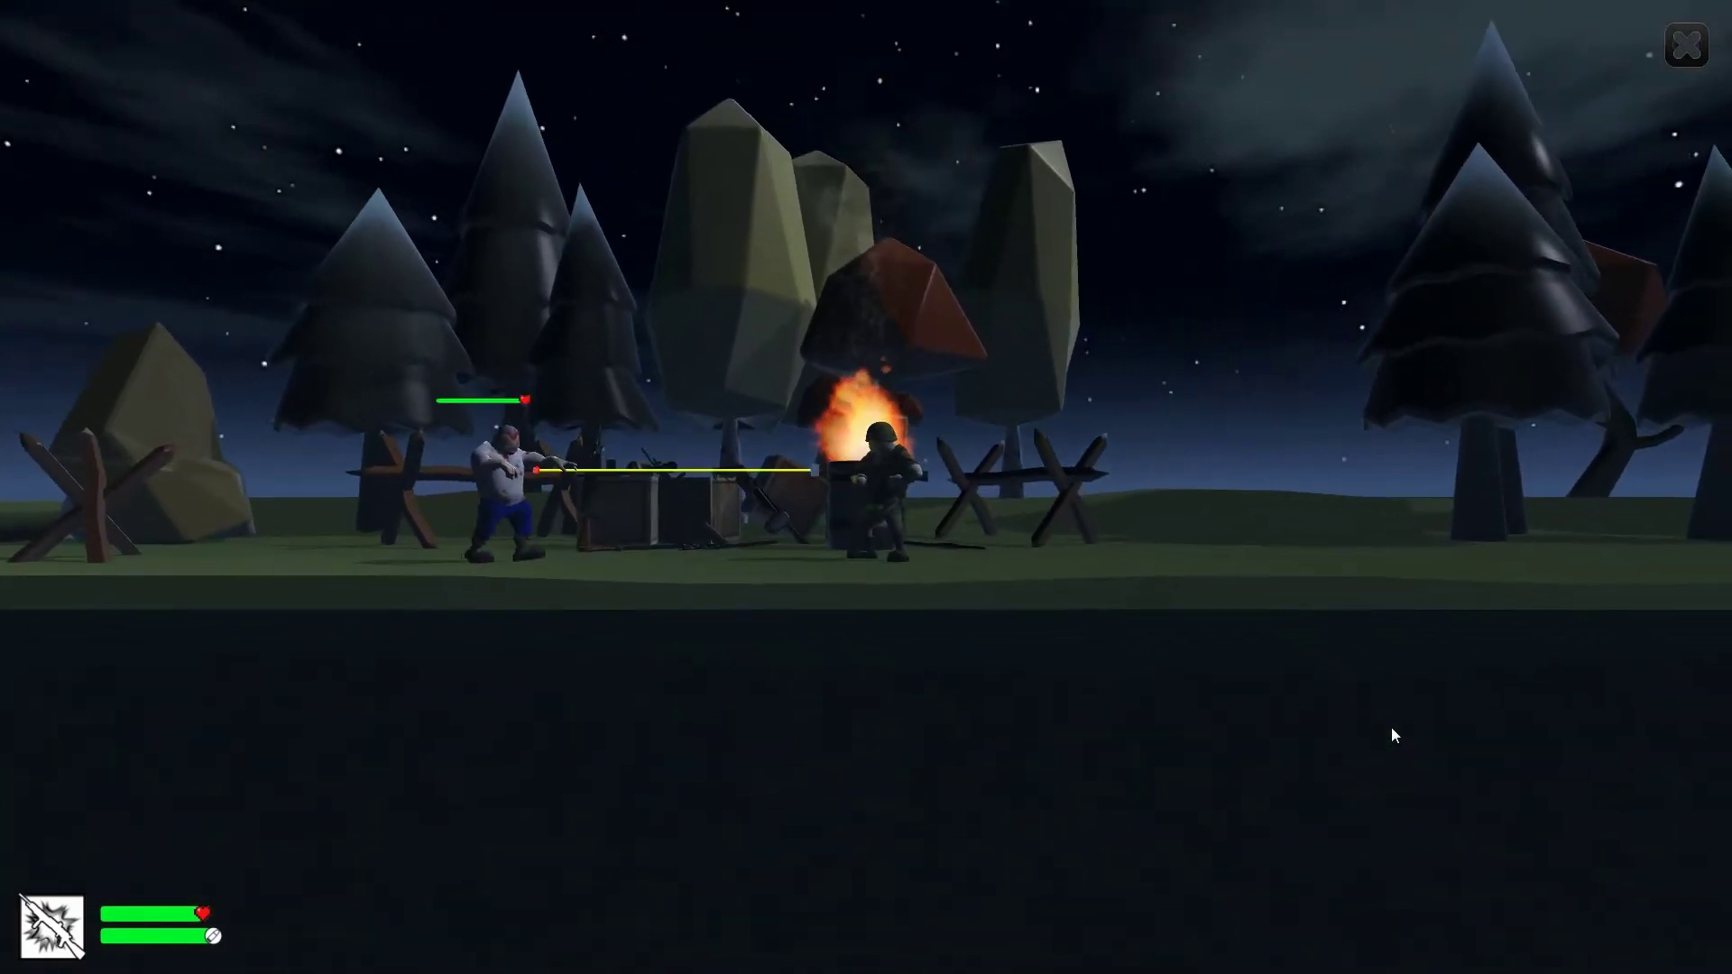
{"action": "key", "text": "Left"}
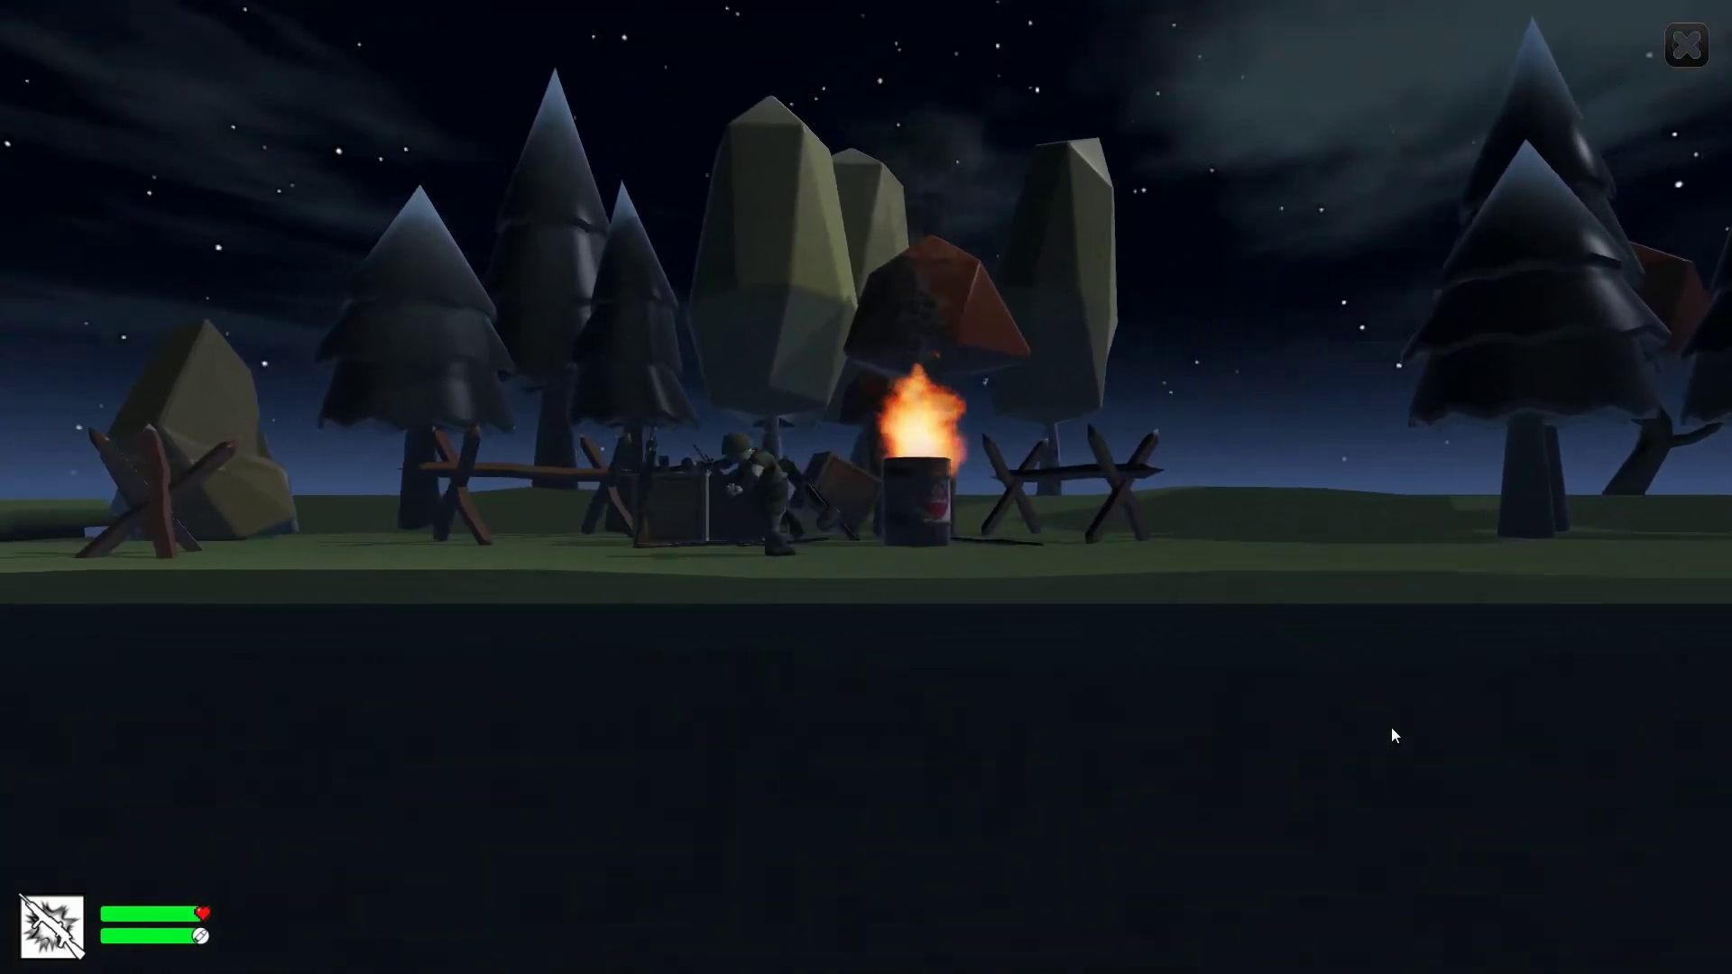
{"action": "key", "text": "Right"}
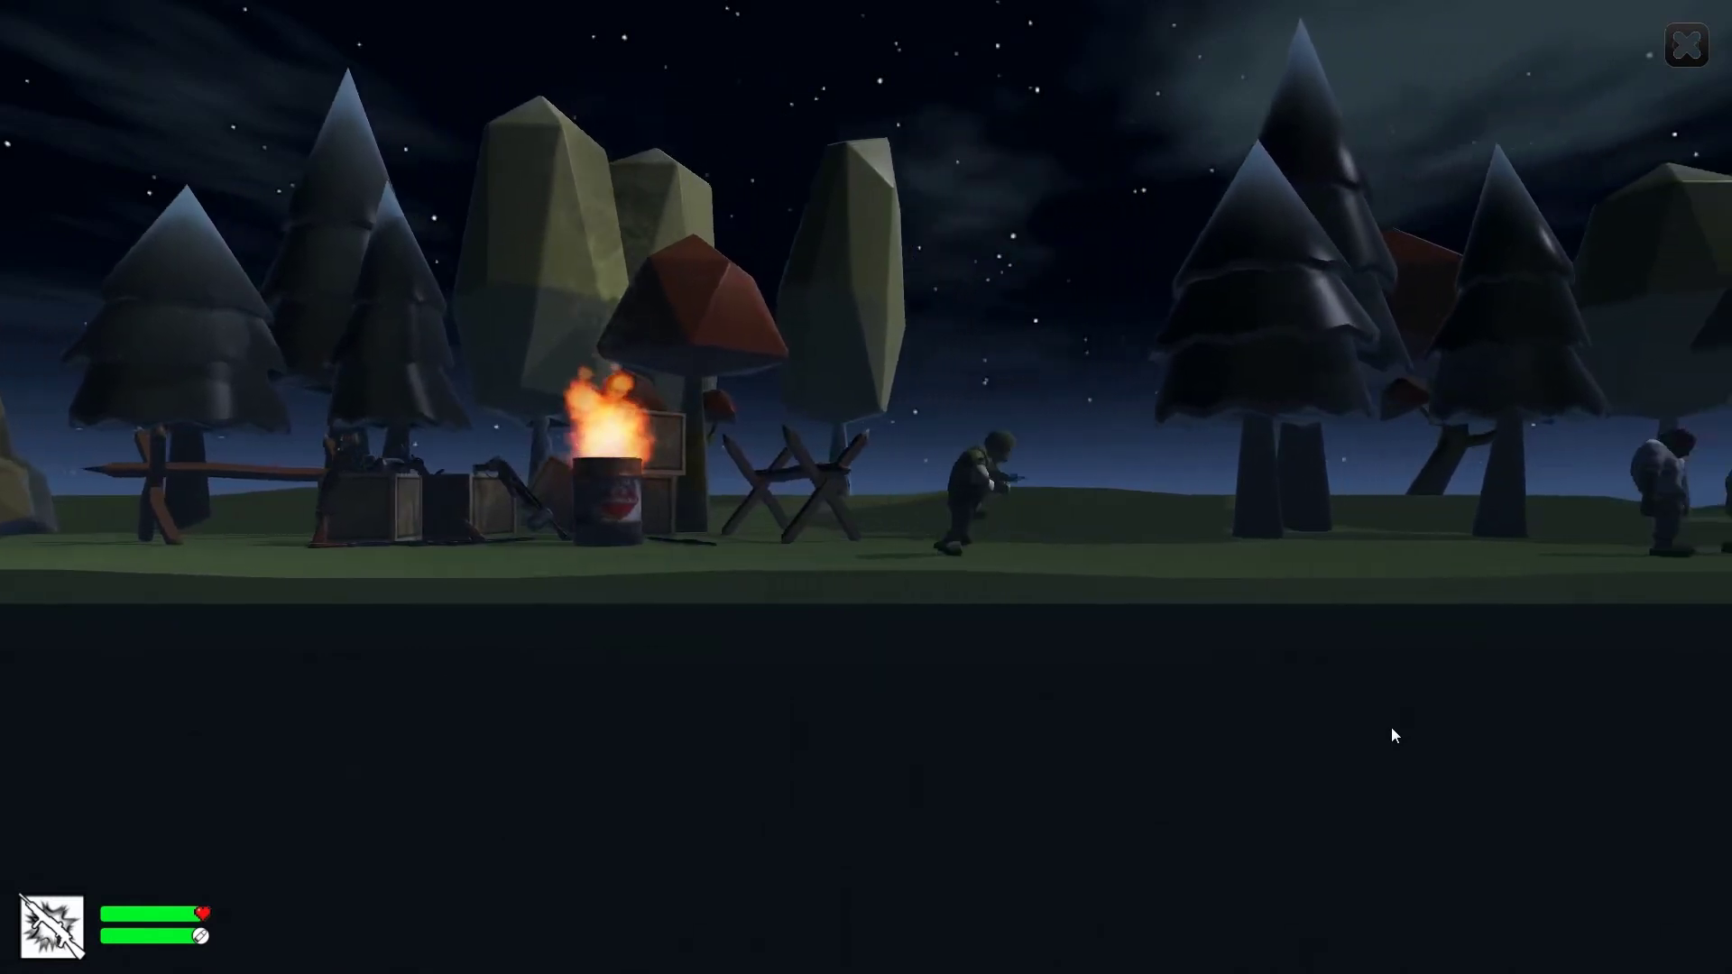
{"action": "key", "text": "ctrl"}
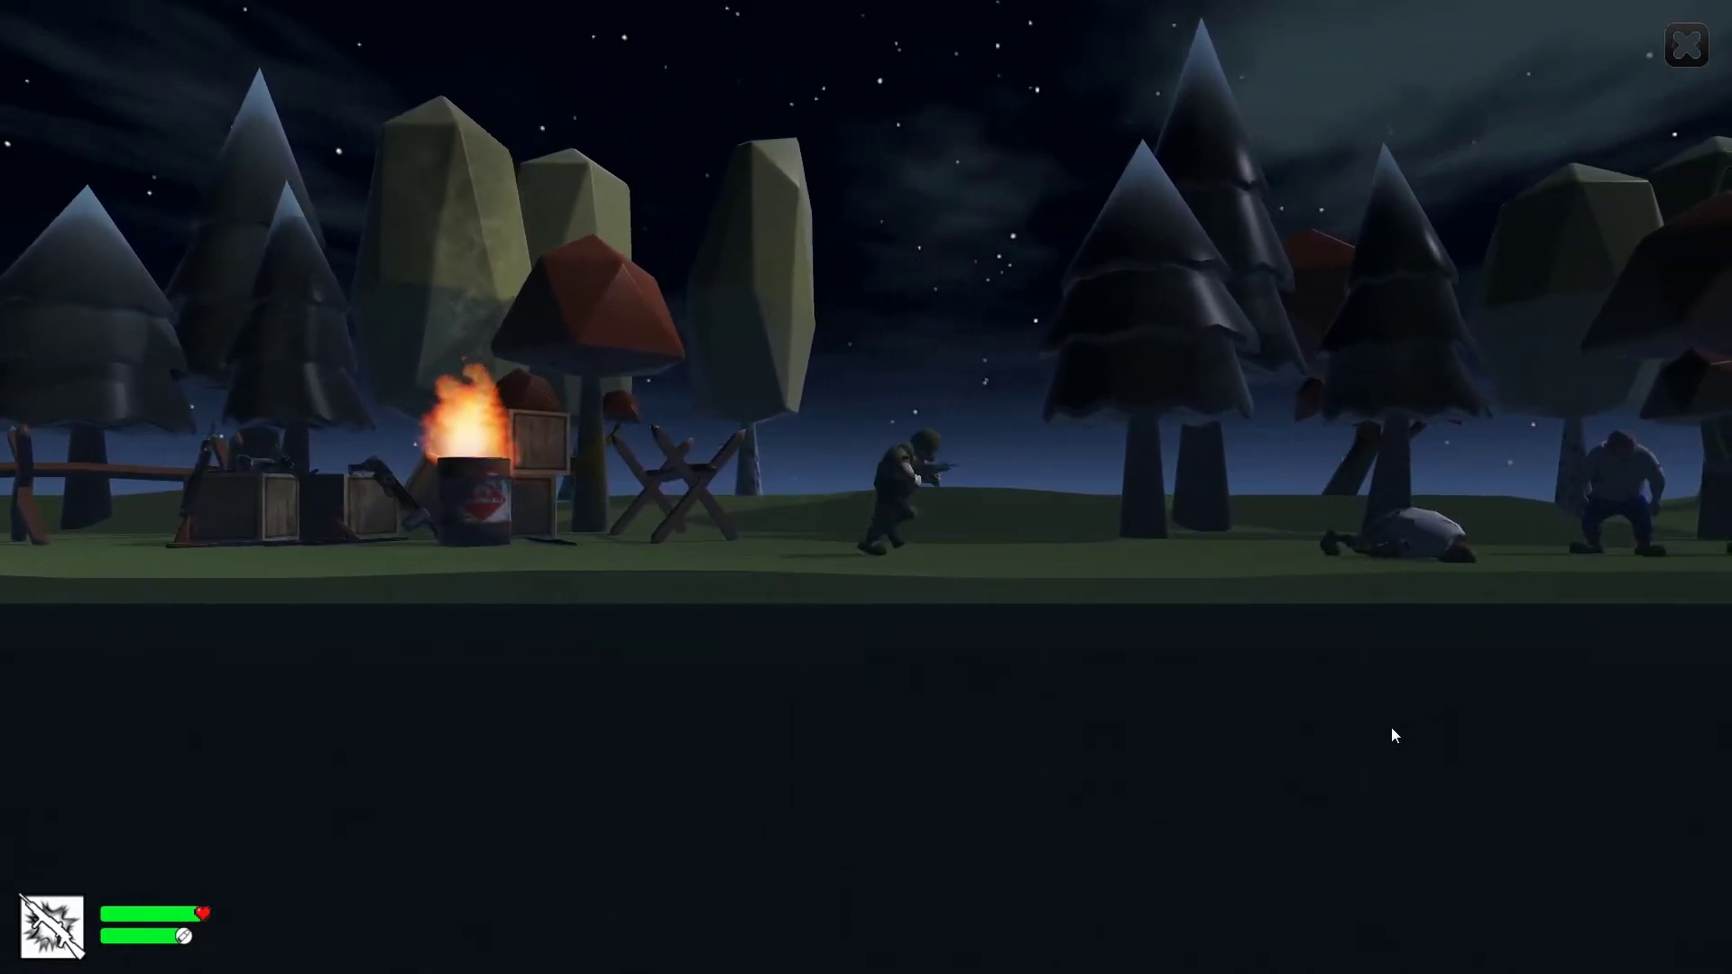
{"action": "key", "text": "ctrl"}
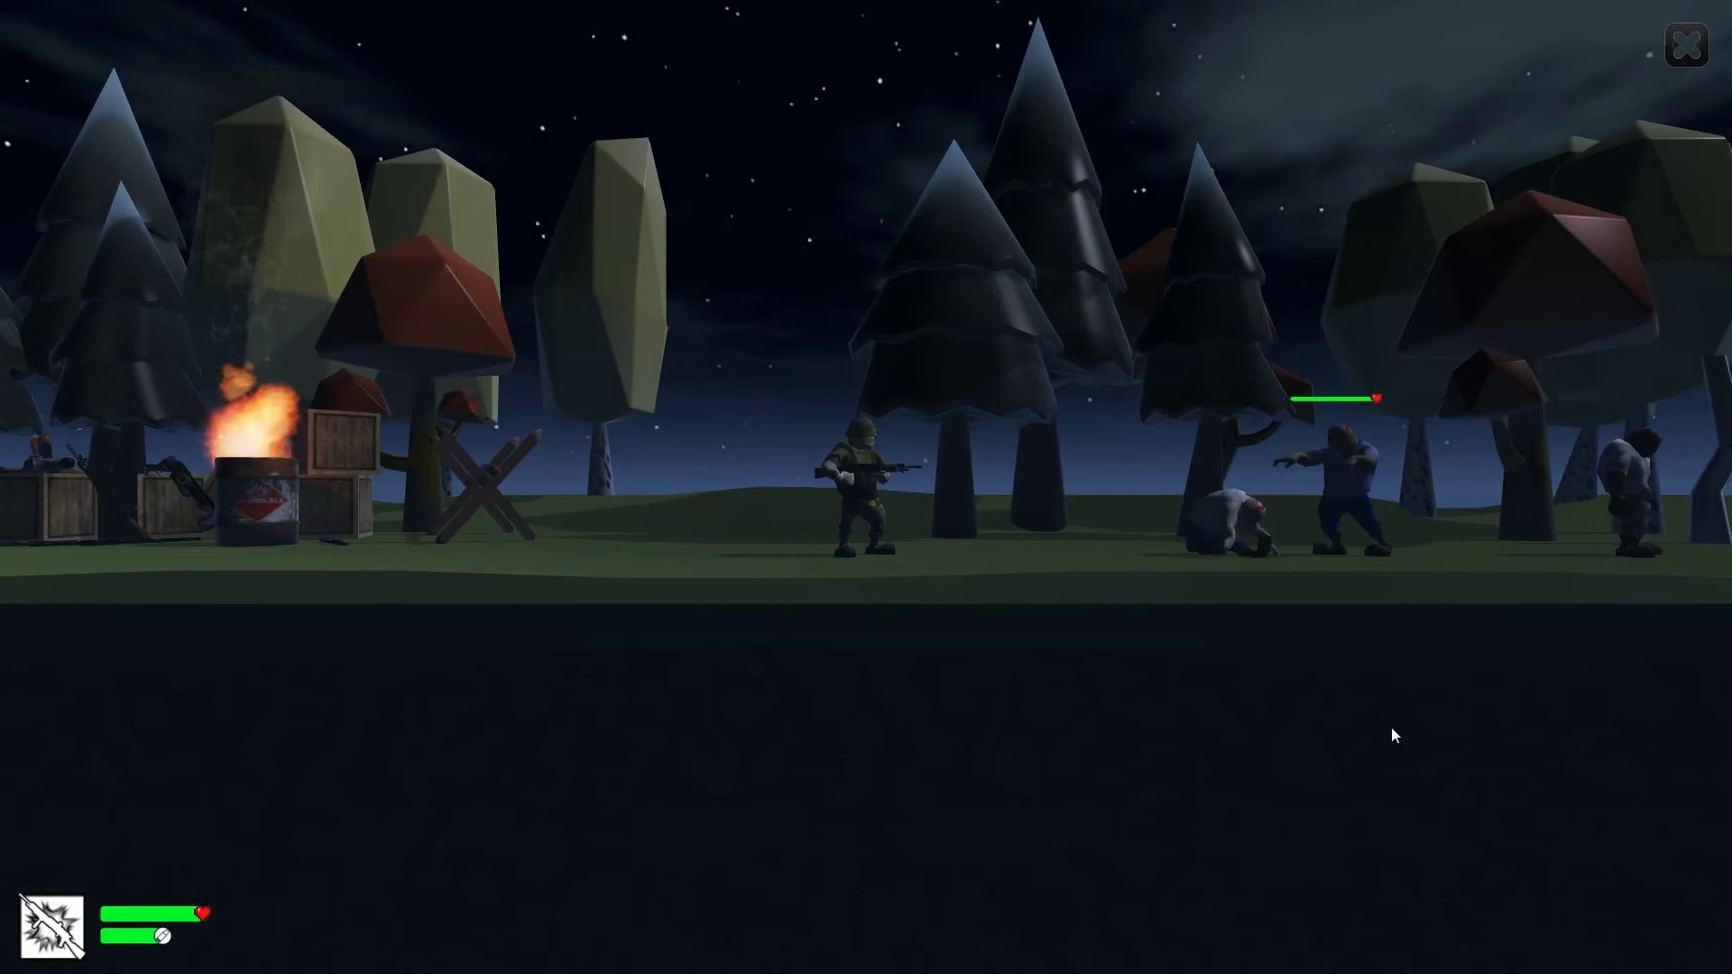
{"action": "key", "text": "ctrl"}
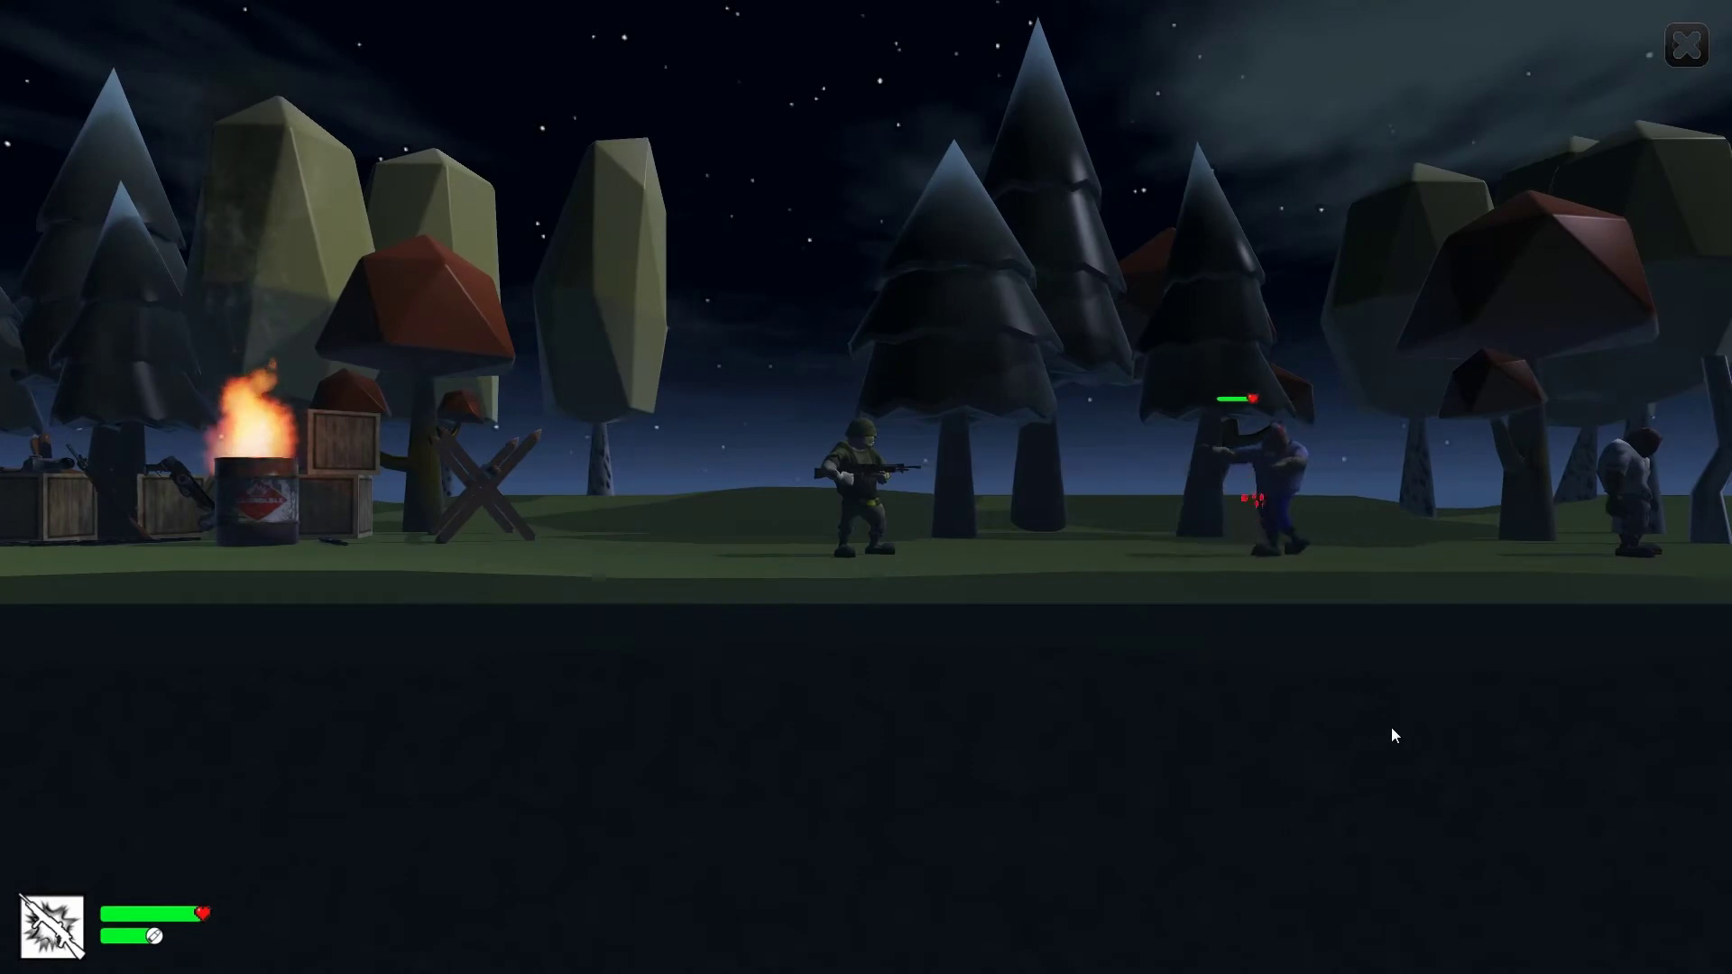
{"action": "key", "text": "ctrl"}
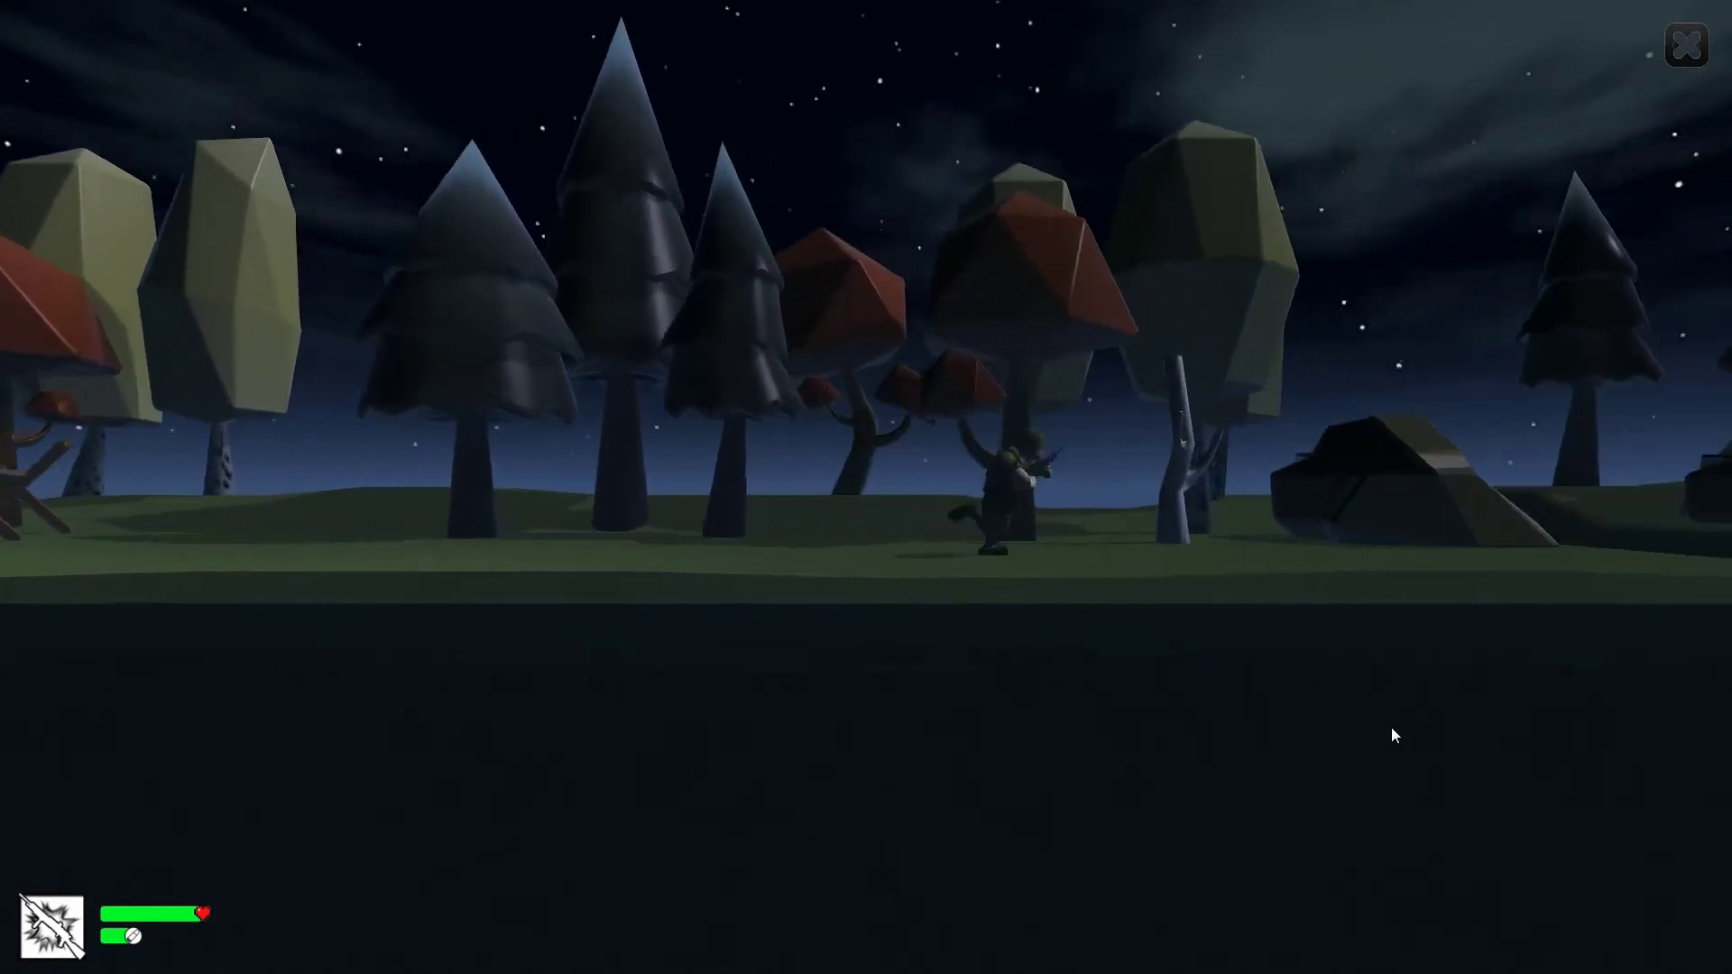
{"action": "key", "text": "Right"}
{"action": "key", "text": "space"}
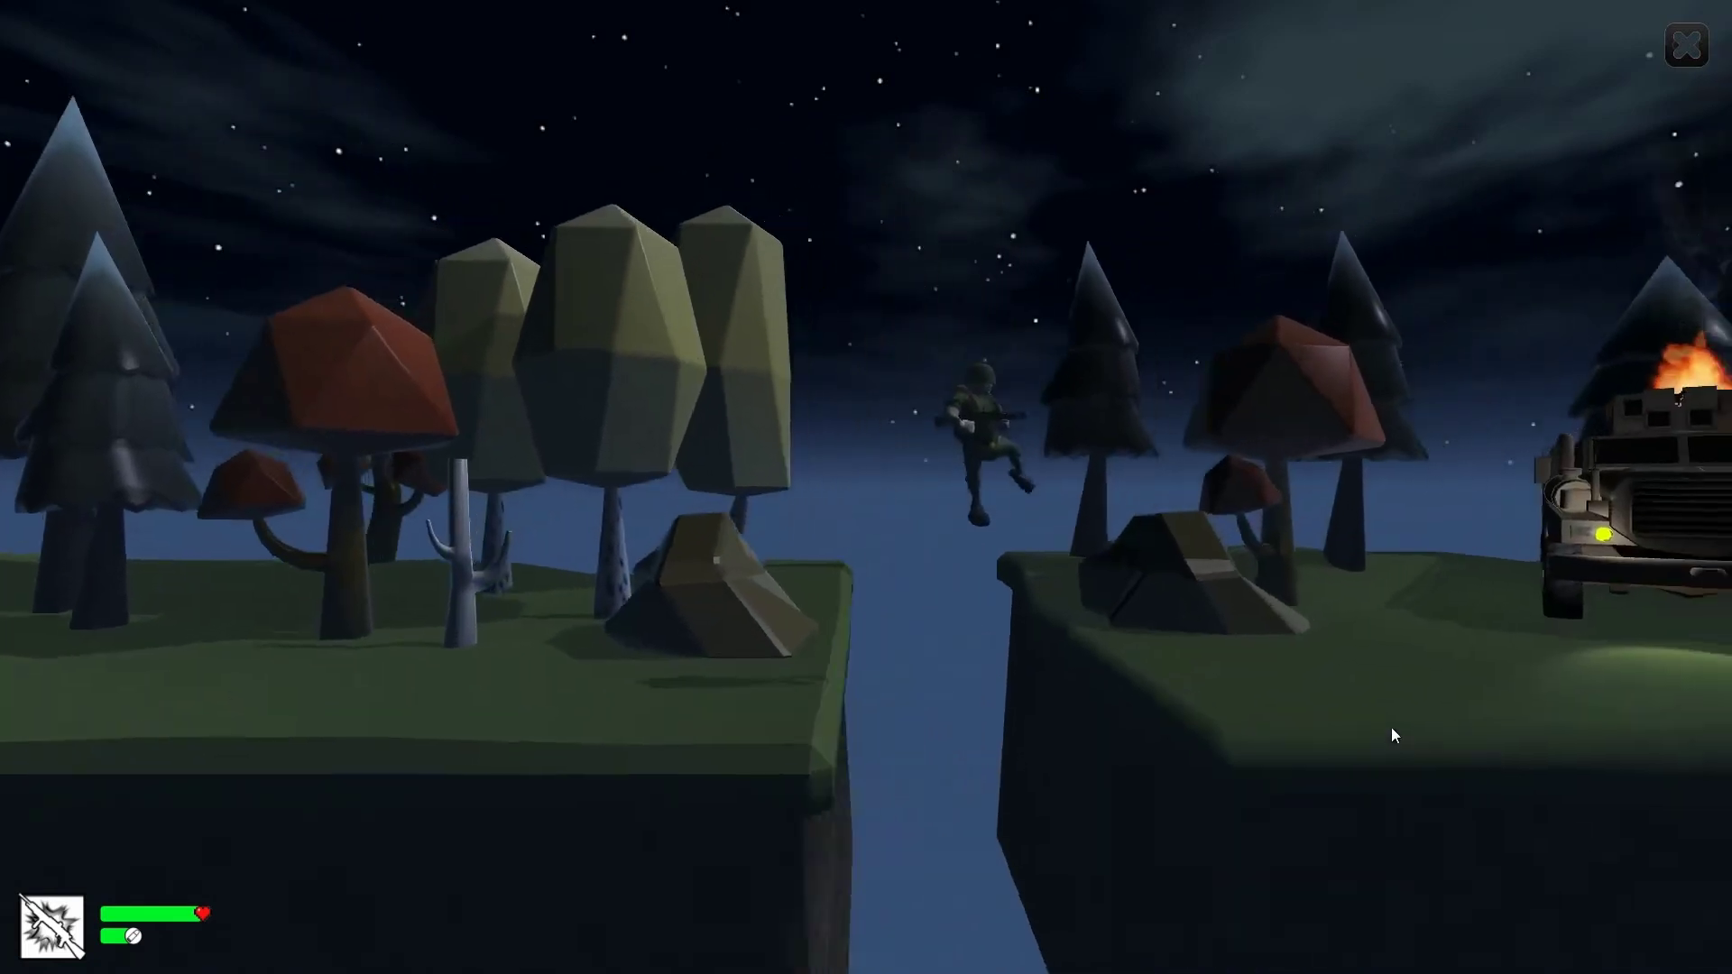
{"action": "key", "text": "Right"}
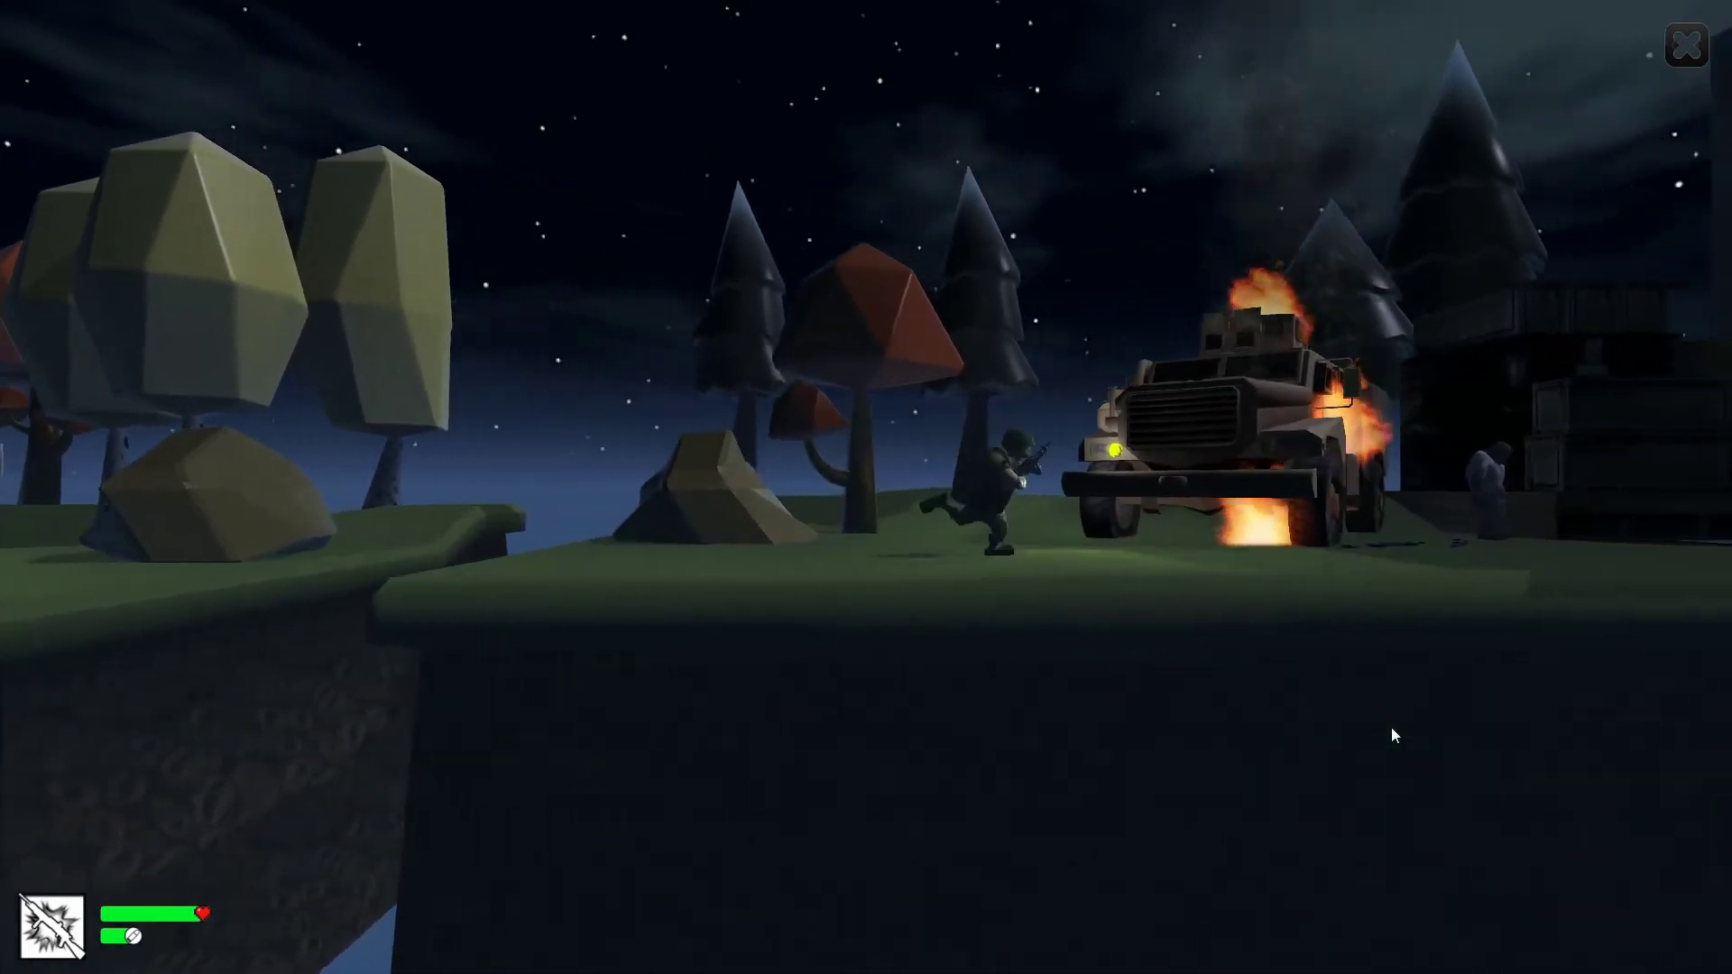
{"action": "key", "text": "Right"}
{"action": "key", "text": "Right"}
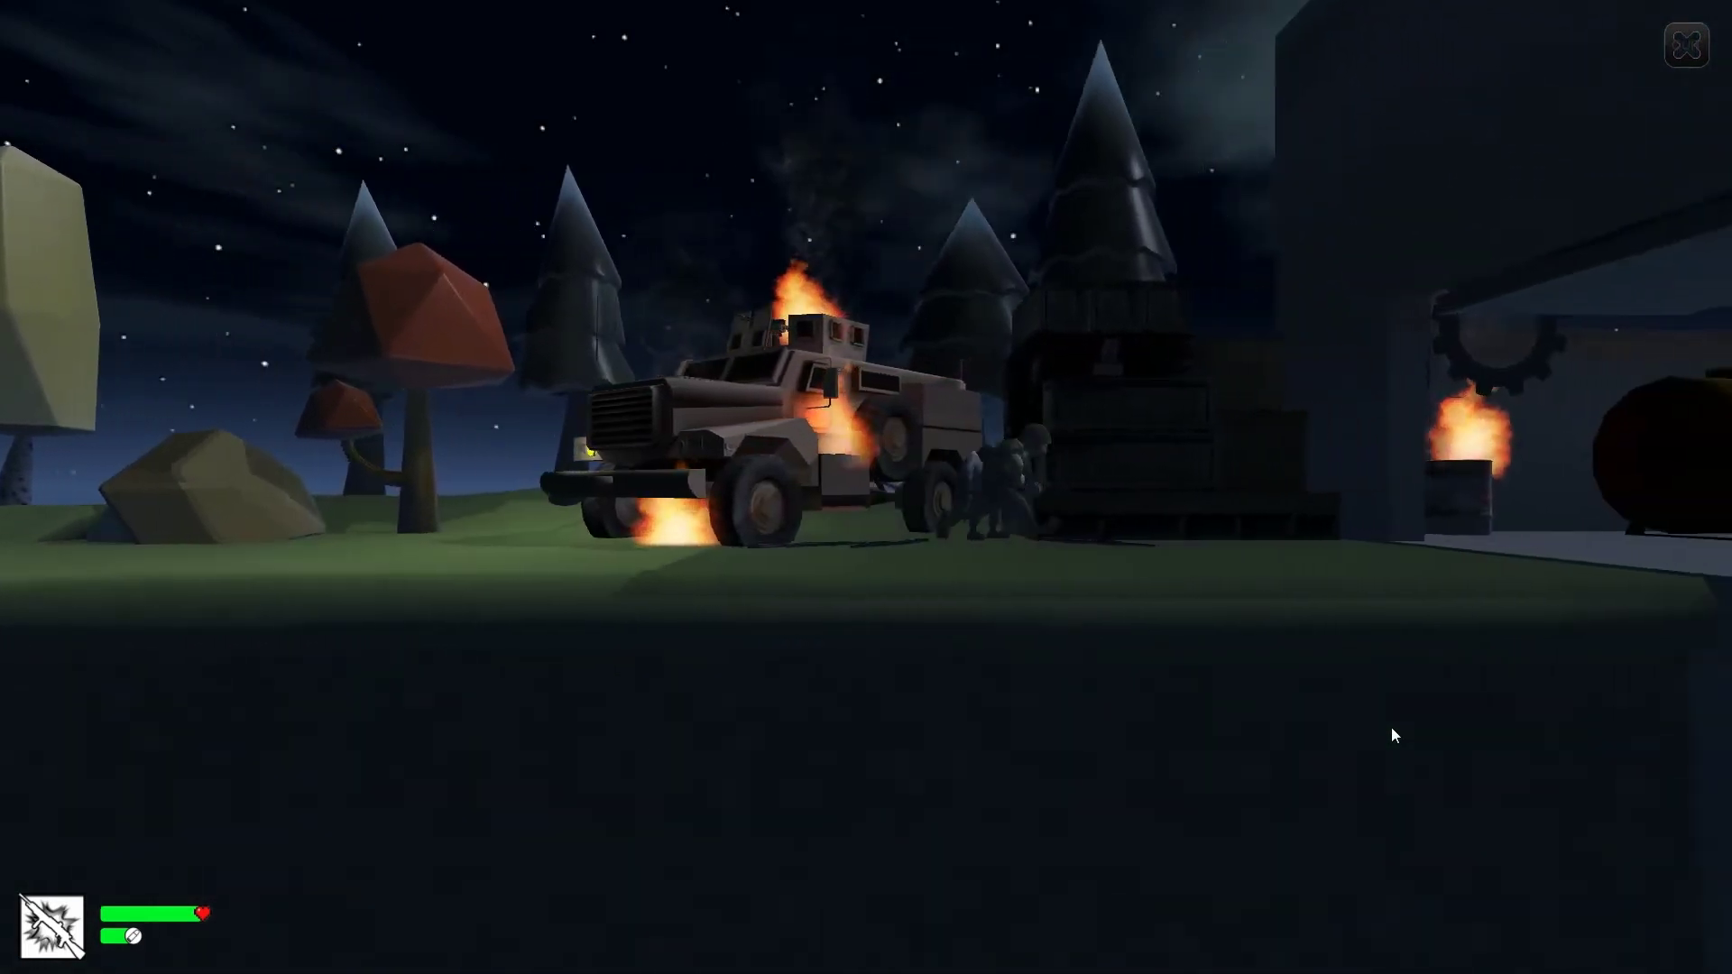
{"action": "key", "text": "Right"}
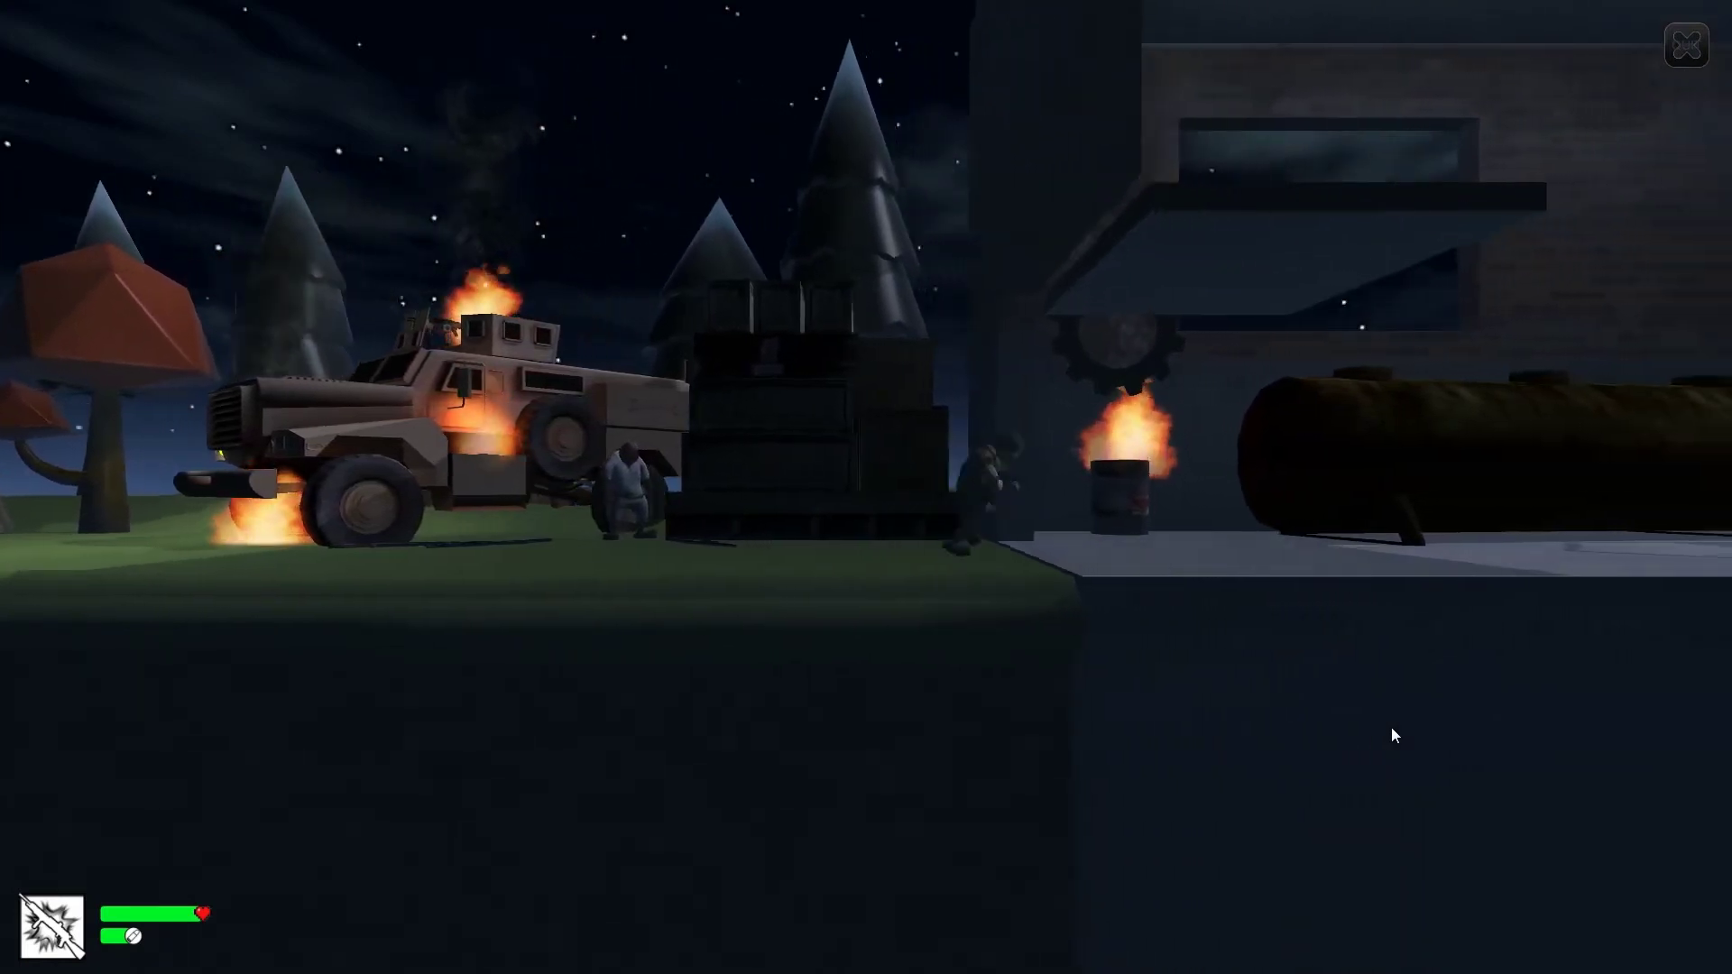
{"action": "key", "text": "Left"}
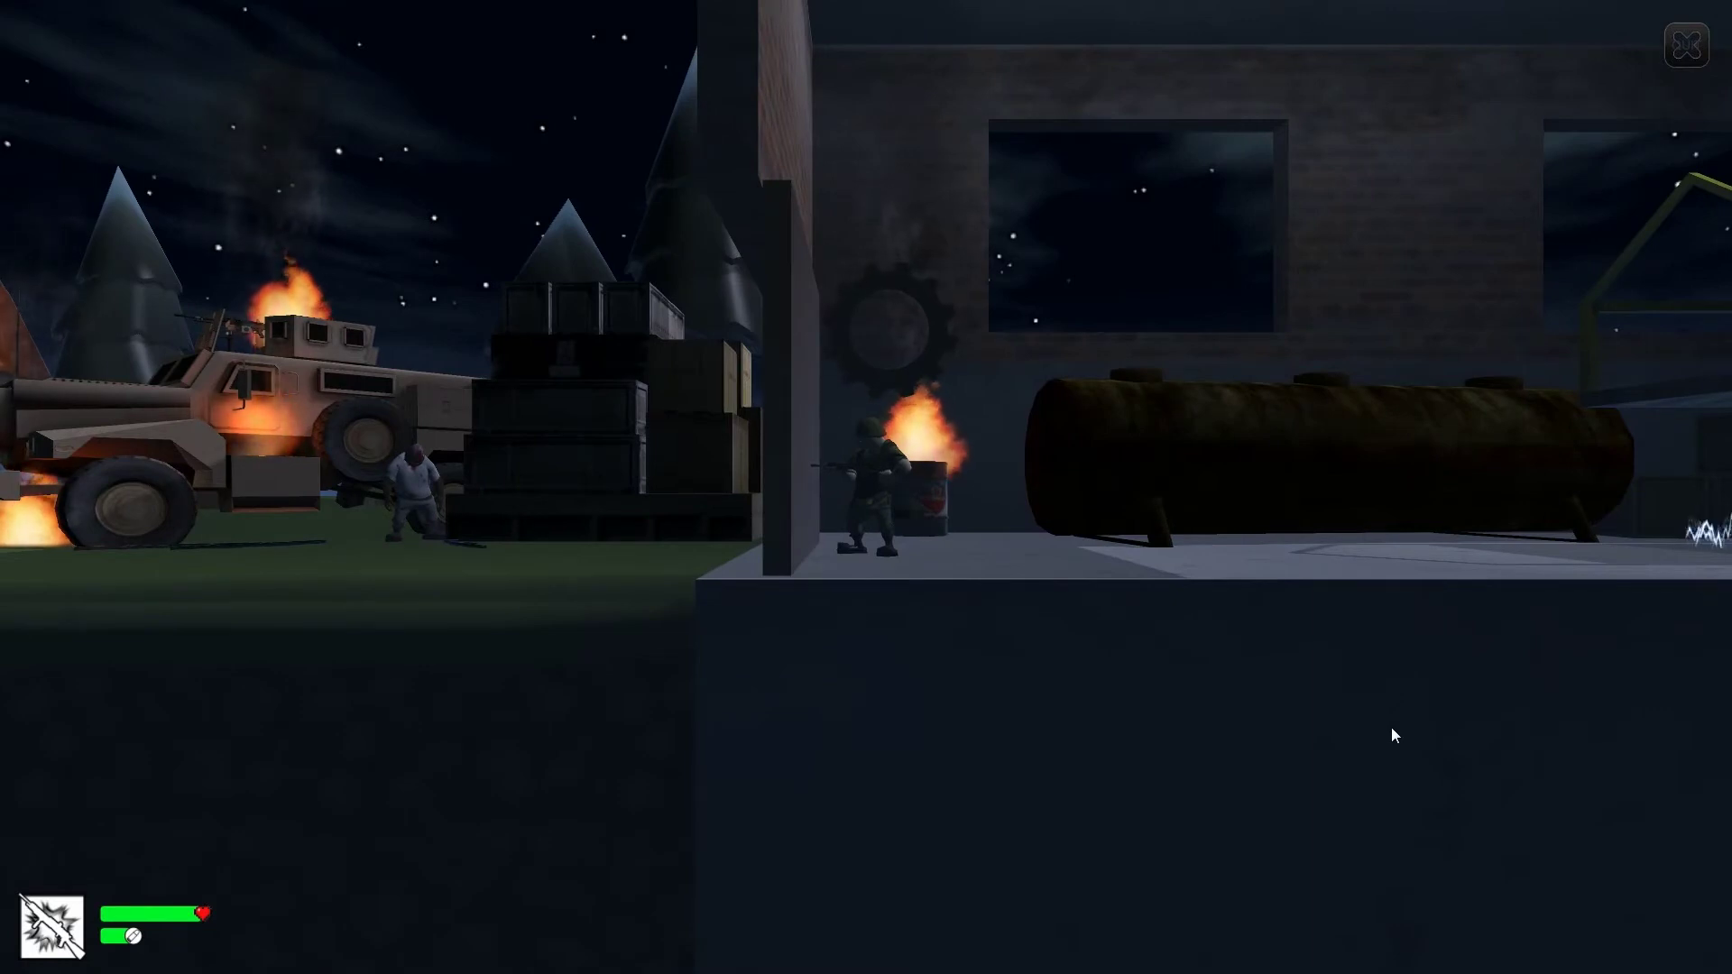
{"action": "key", "text": "Left"}
{"action": "key", "text": "Right"}
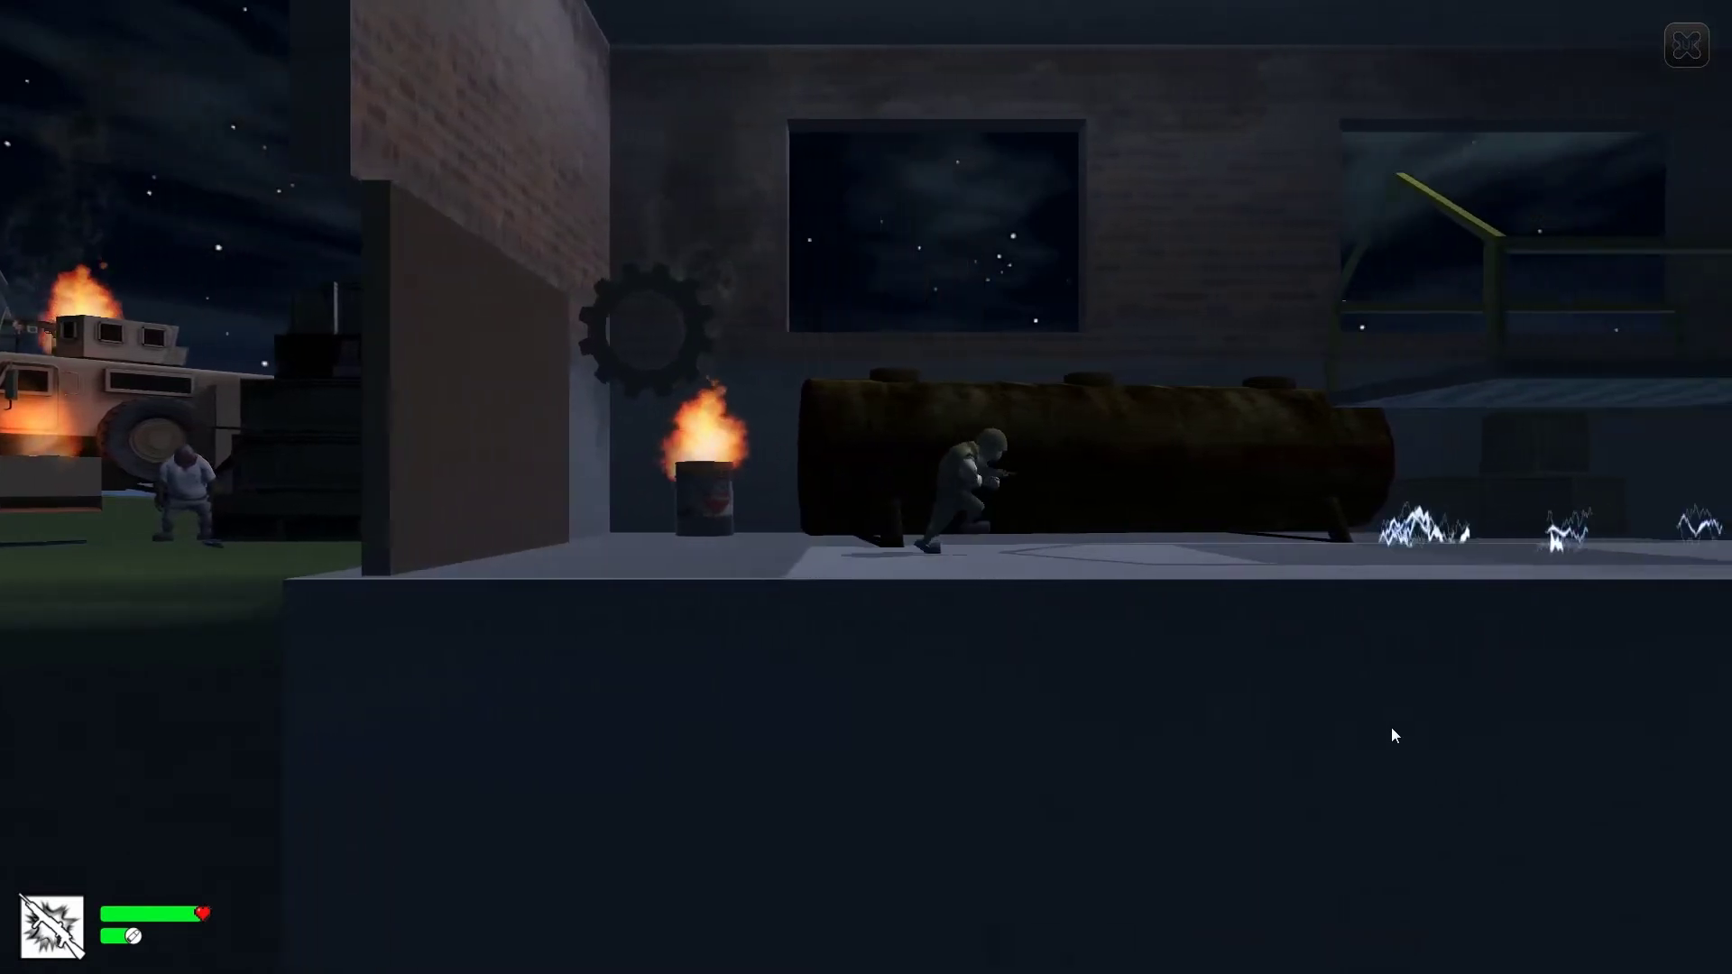
{"action": "key", "text": "Right"}
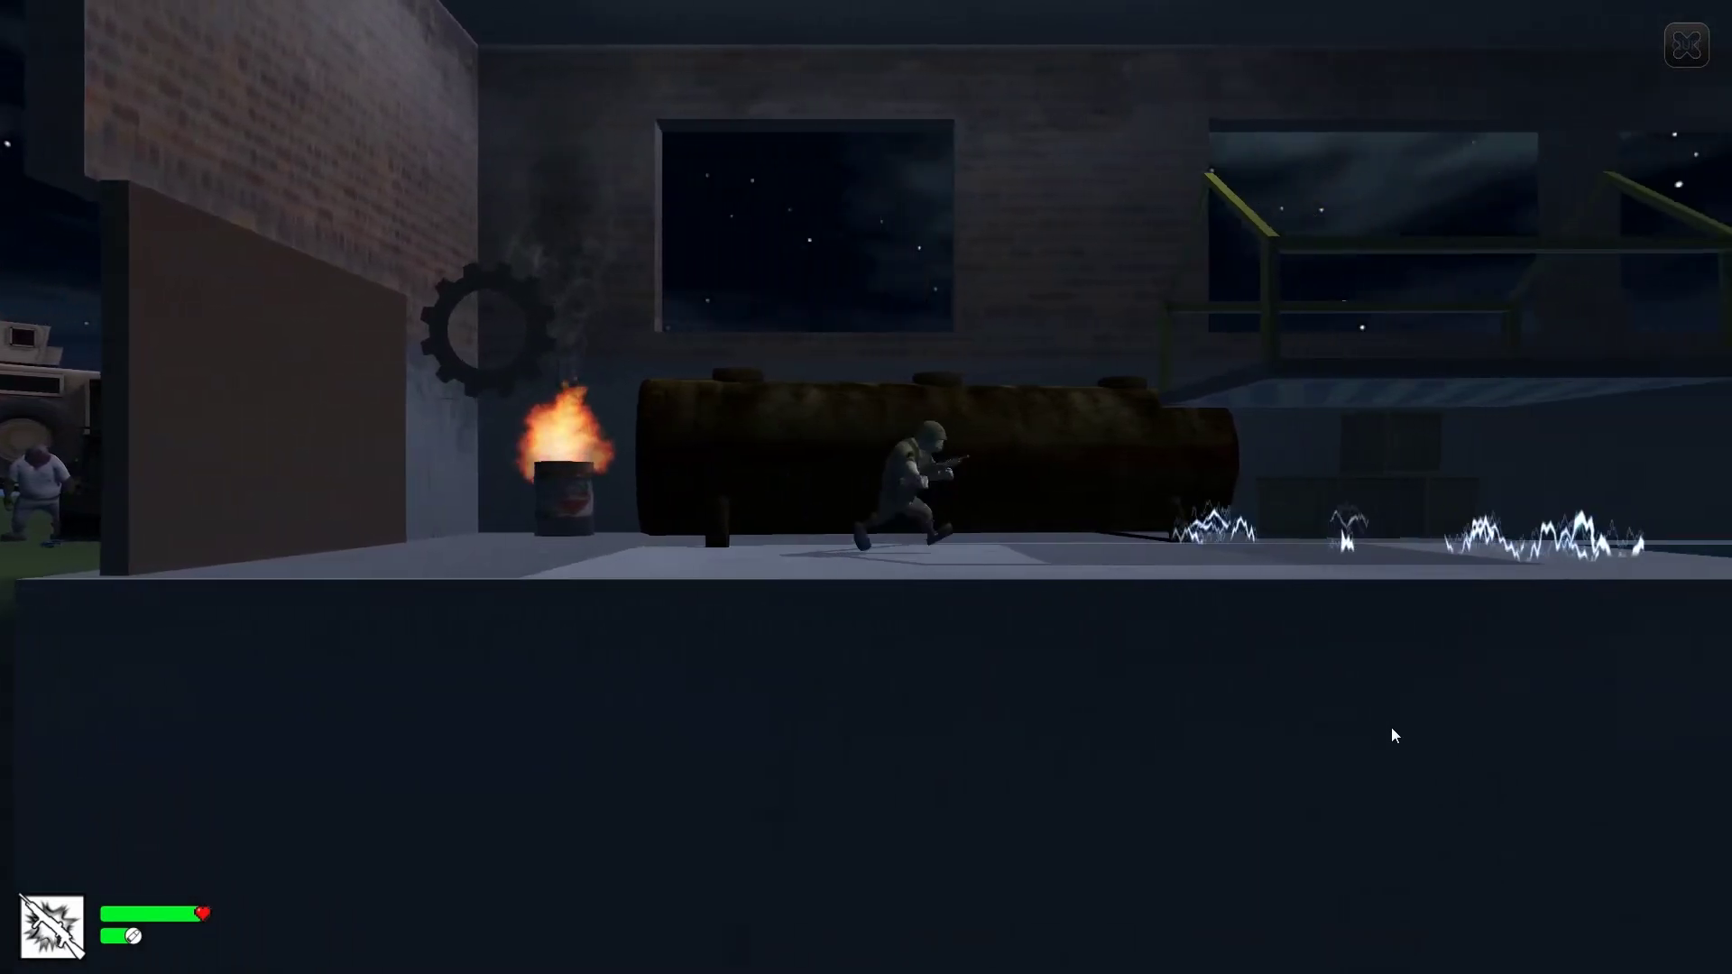
{"action": "key", "text": "Left"}
{"action": "key", "text": "Left"}
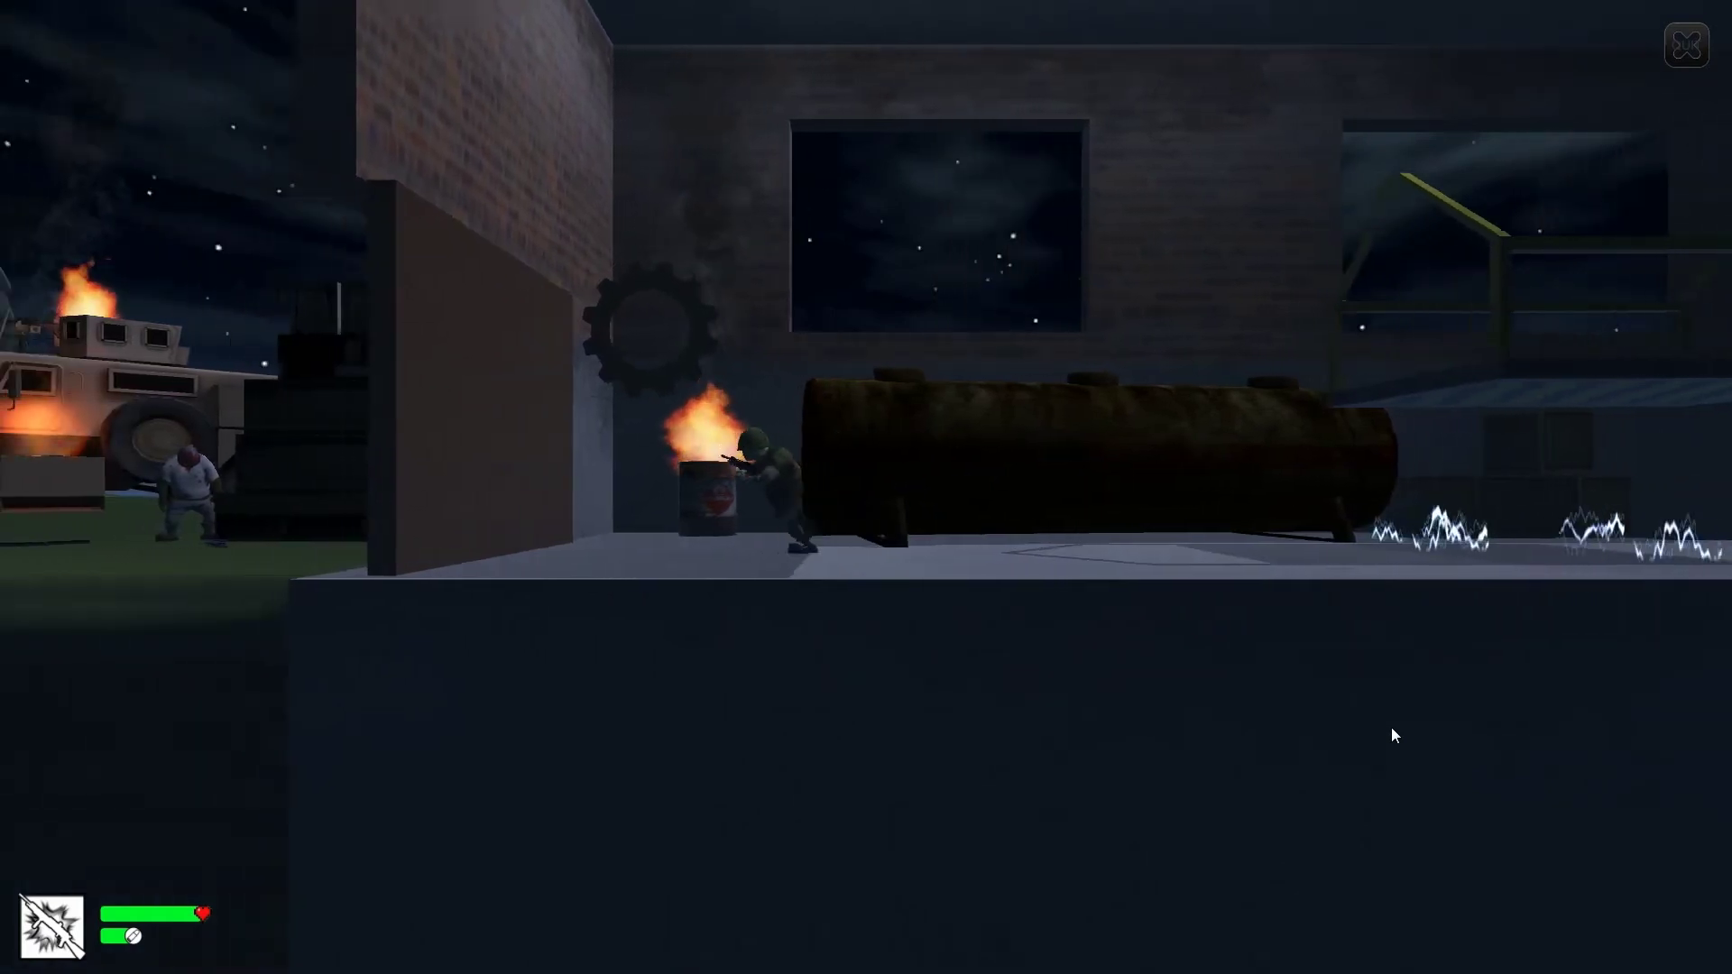
{"action": "key", "text": "Right"}
{"action": "key", "text": "space"}
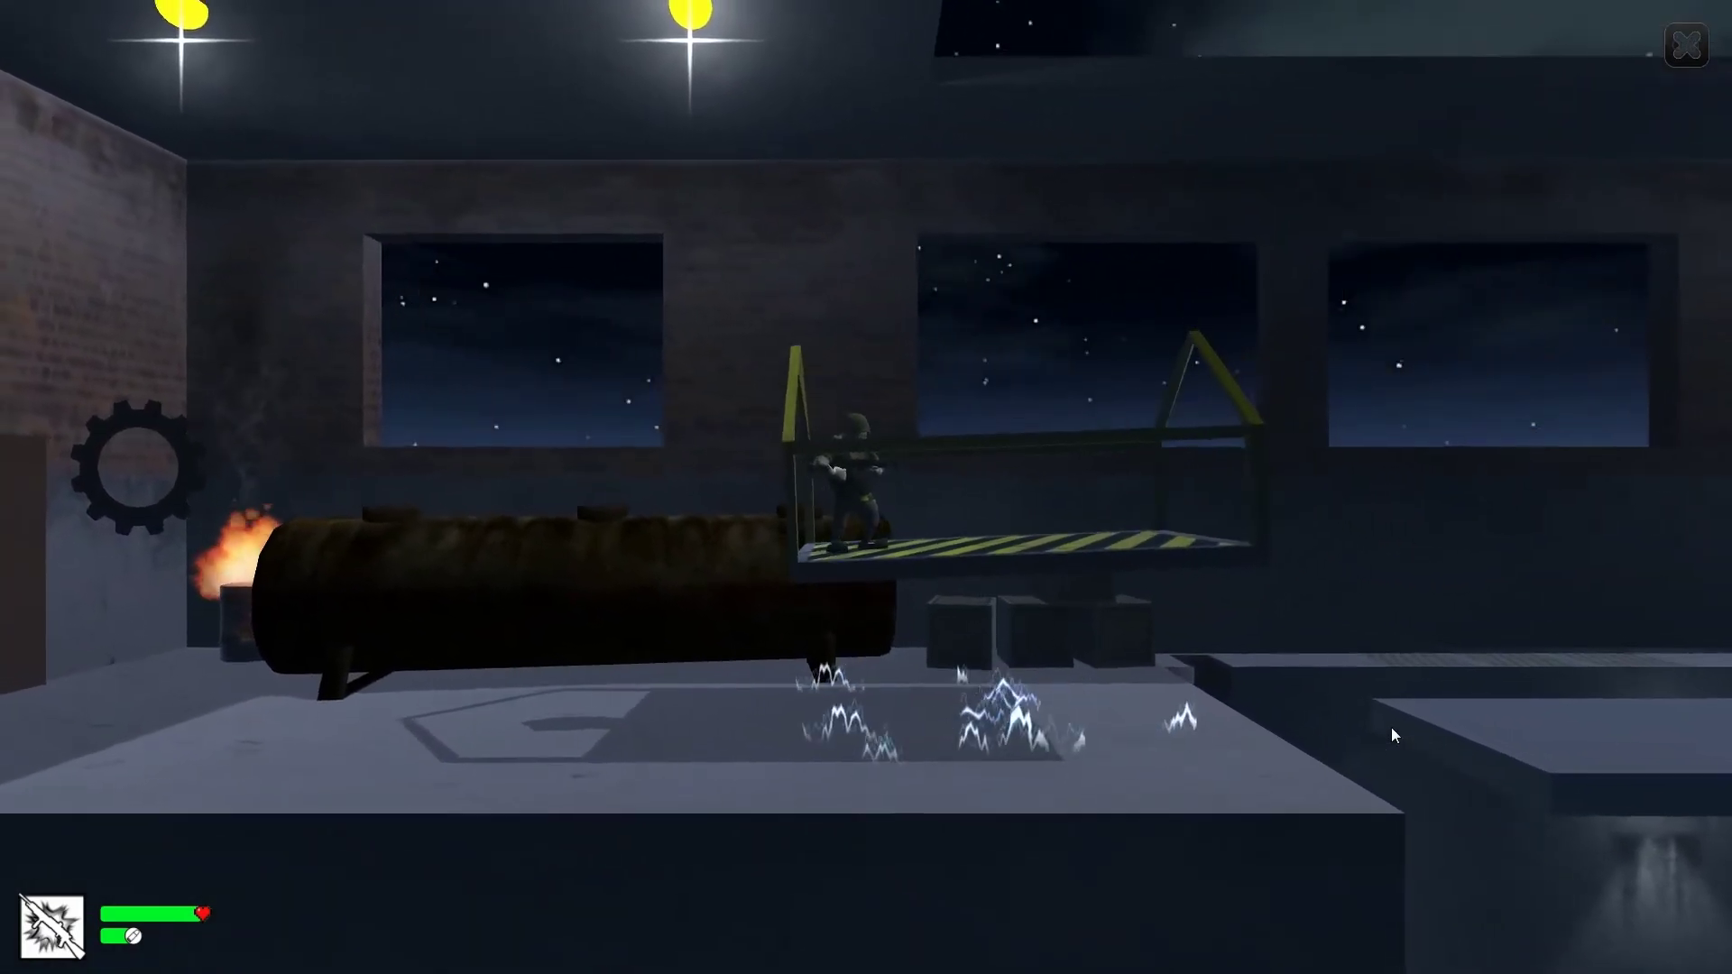
{"action": "key", "text": "Right"}
{"action": "key", "text": "Right"}
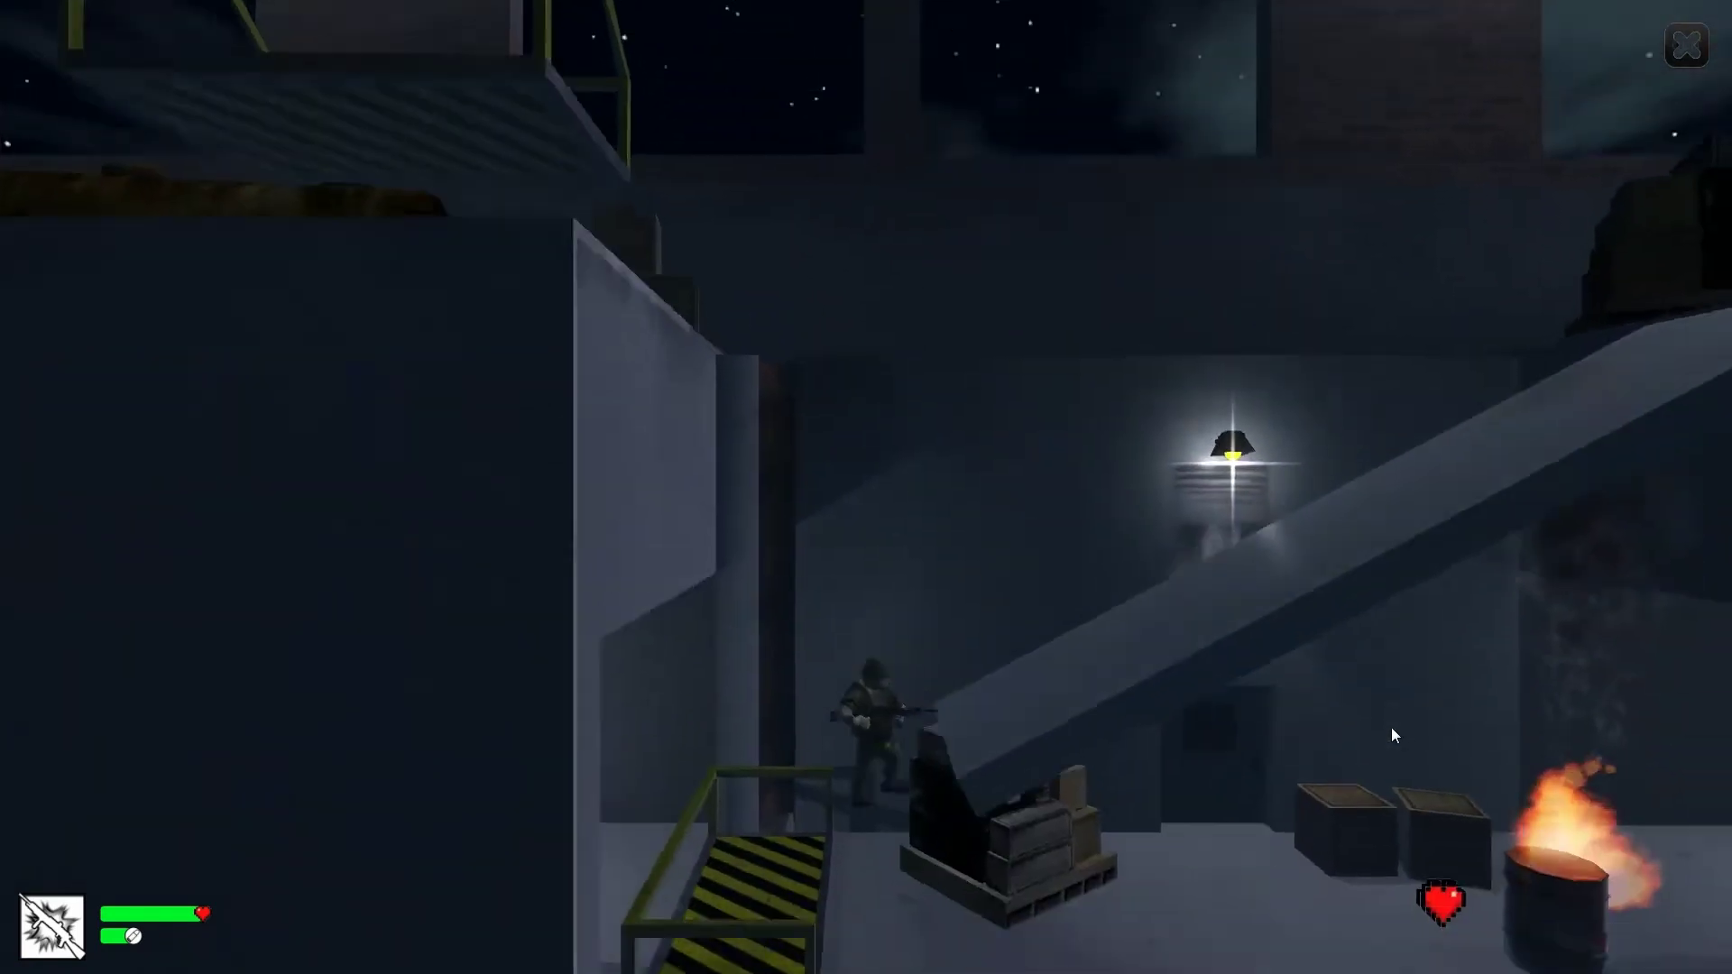
{"action": "key", "text": "Right"}
{"action": "key", "text": "Right"}
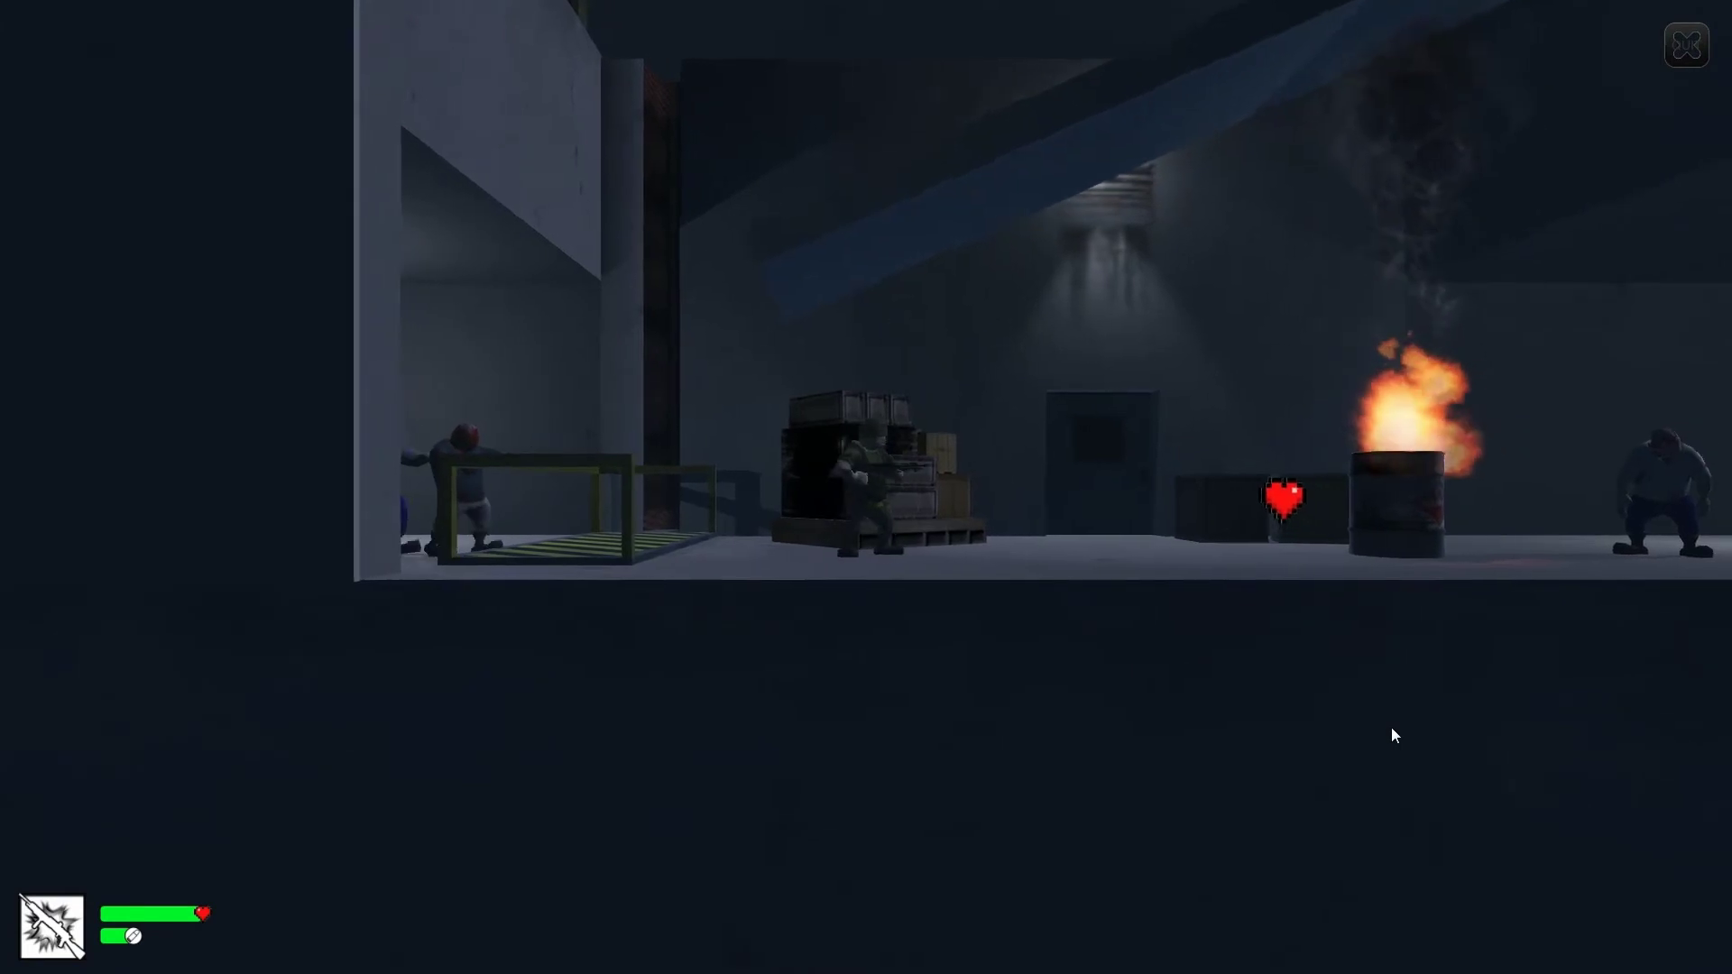
{"action": "key", "text": "Left"}
{"action": "left_click", "coordinate": [1390, 724]}
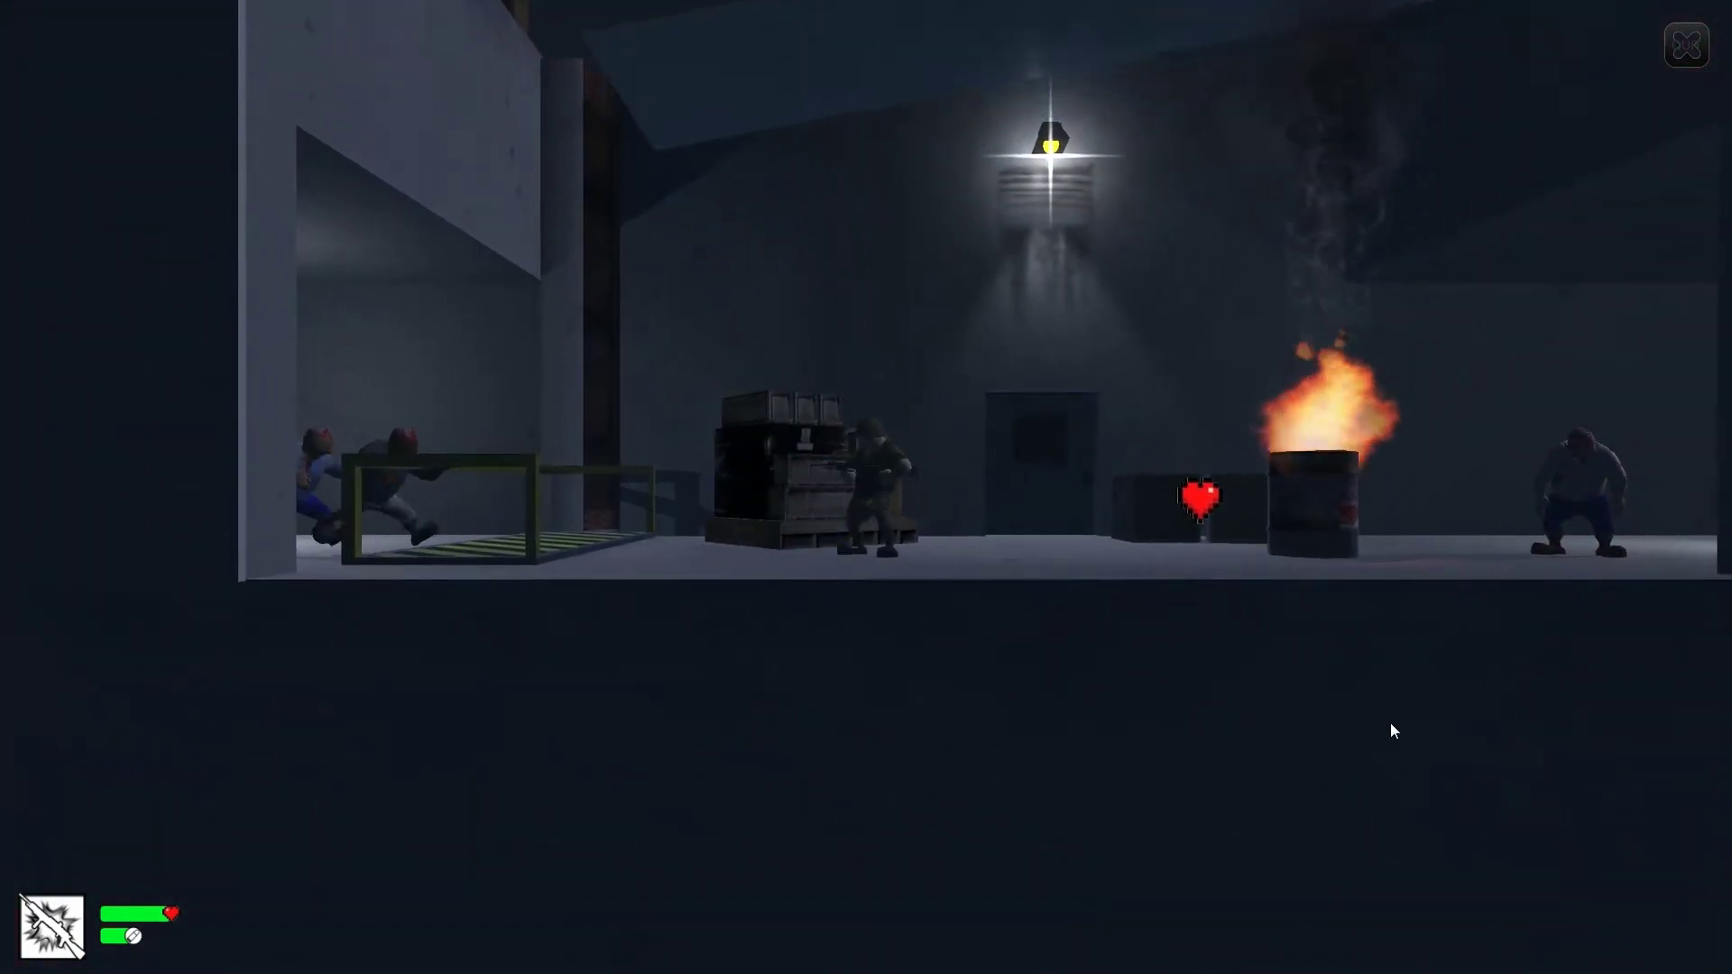
{"action": "scroll", "coordinate": [1360, 725], "scroll_direction": "down", "scroll_amount": 1}
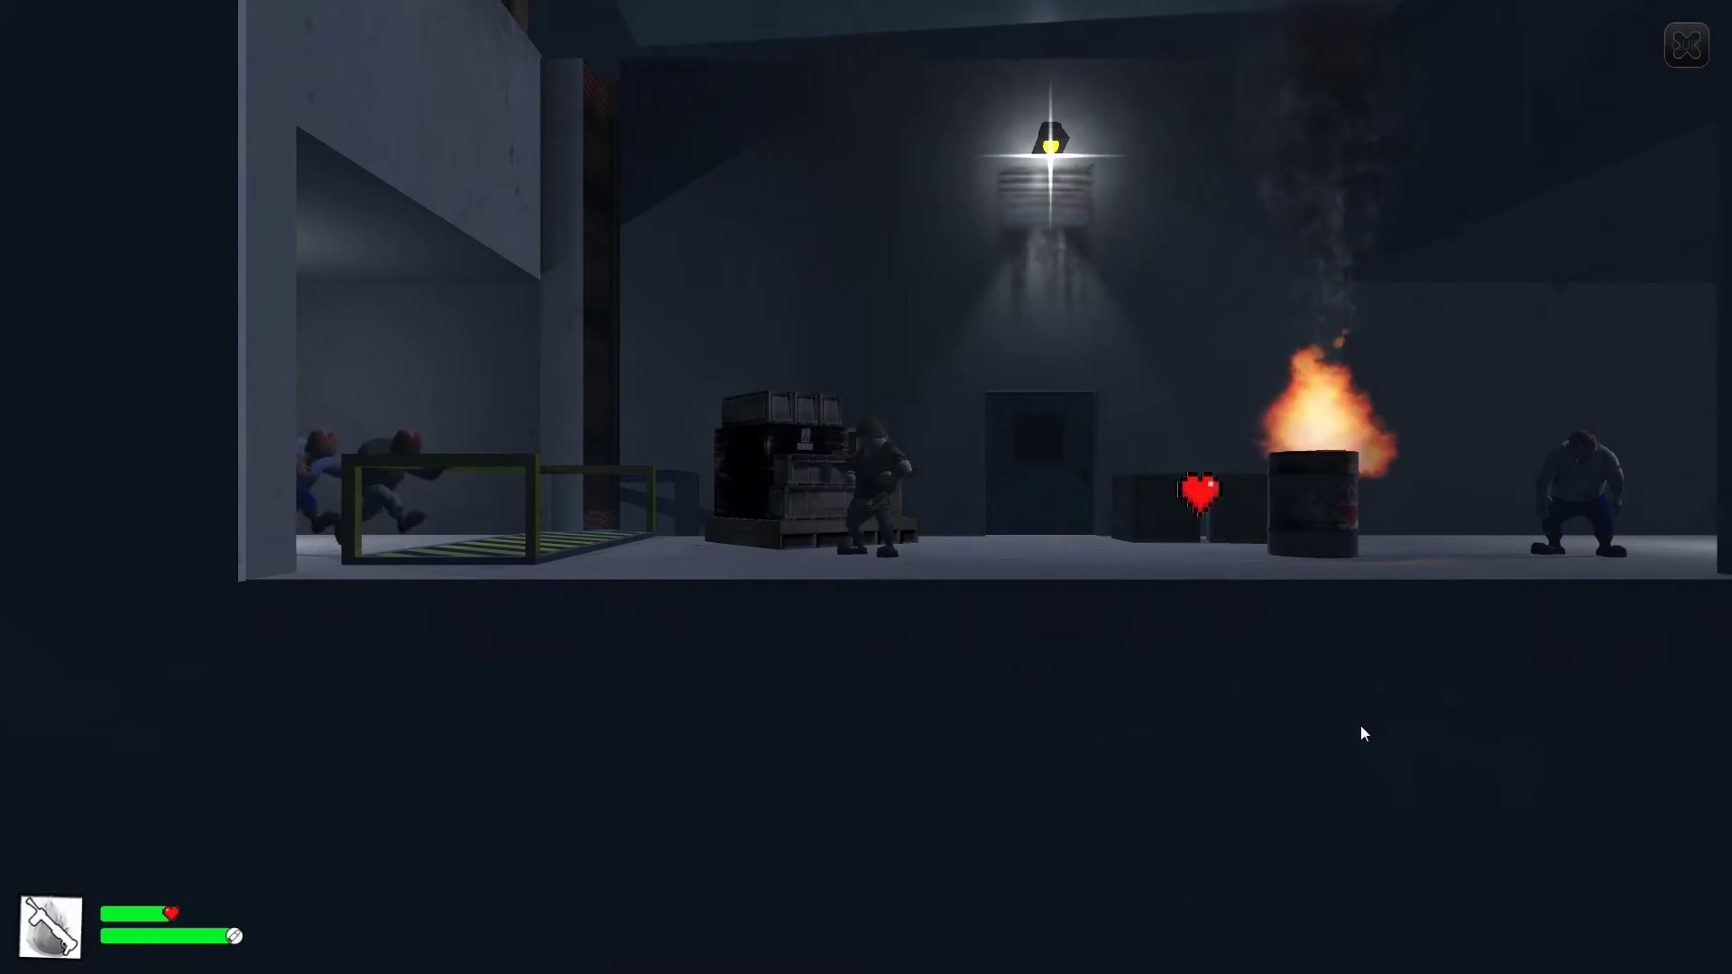
{"action": "left_click", "coordinate": [1416, 668]}
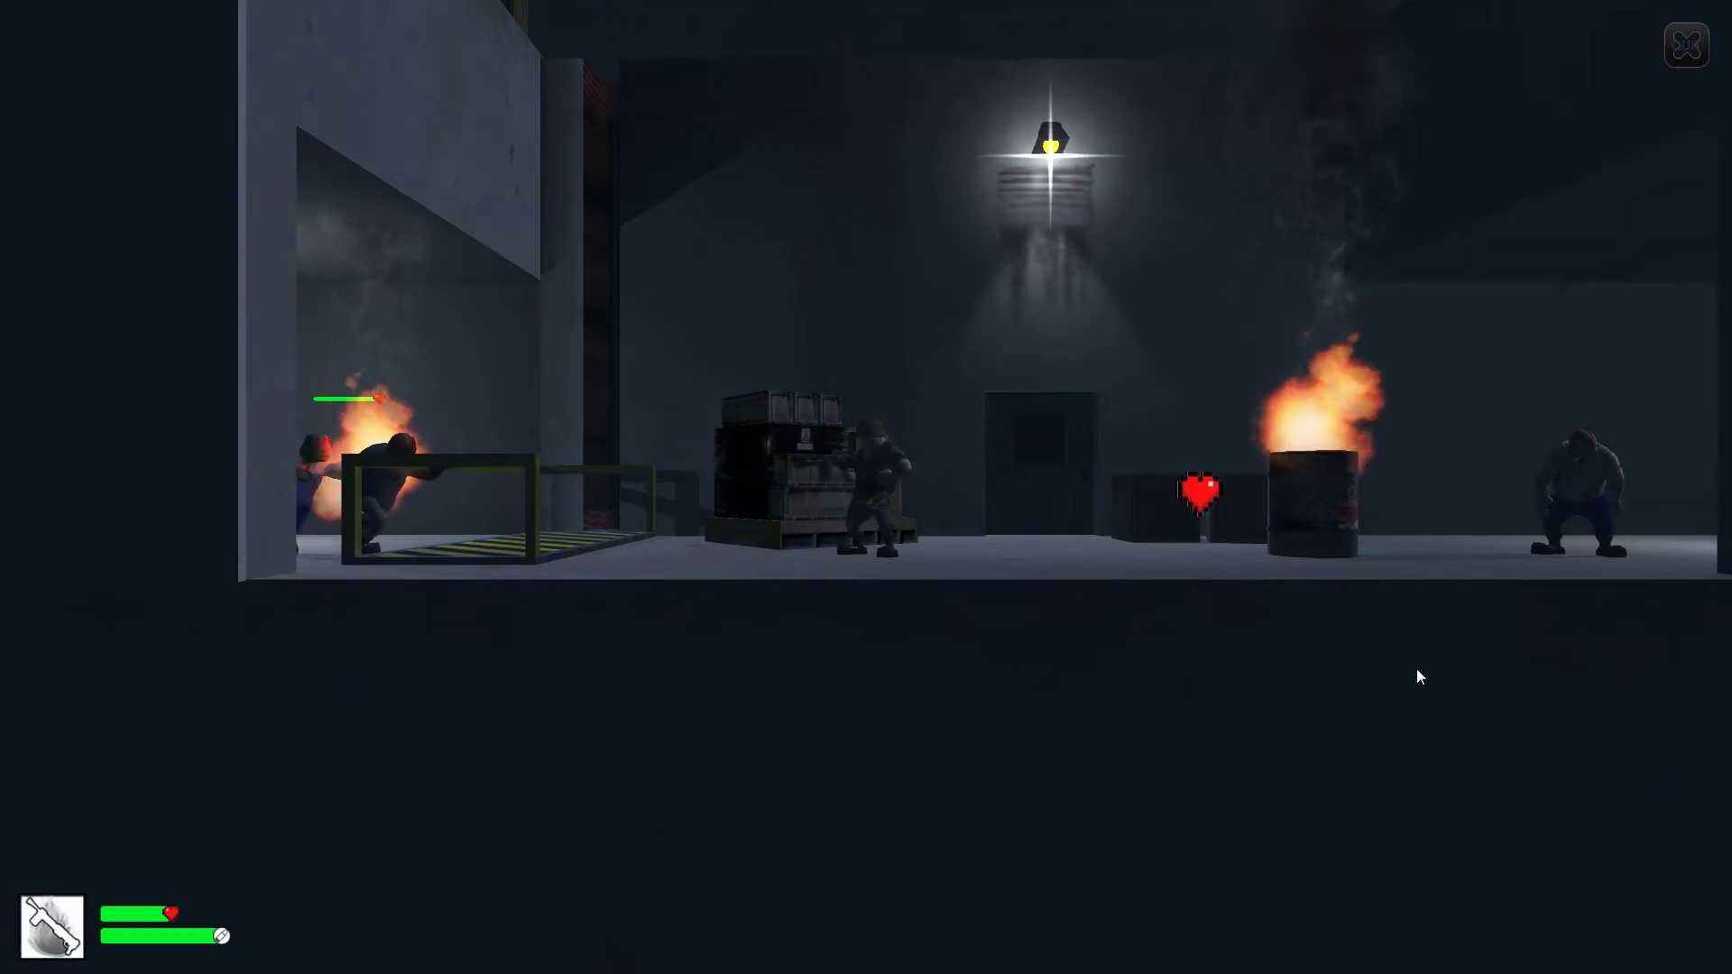
{"action": "left_click", "coordinate": [1418, 675]}
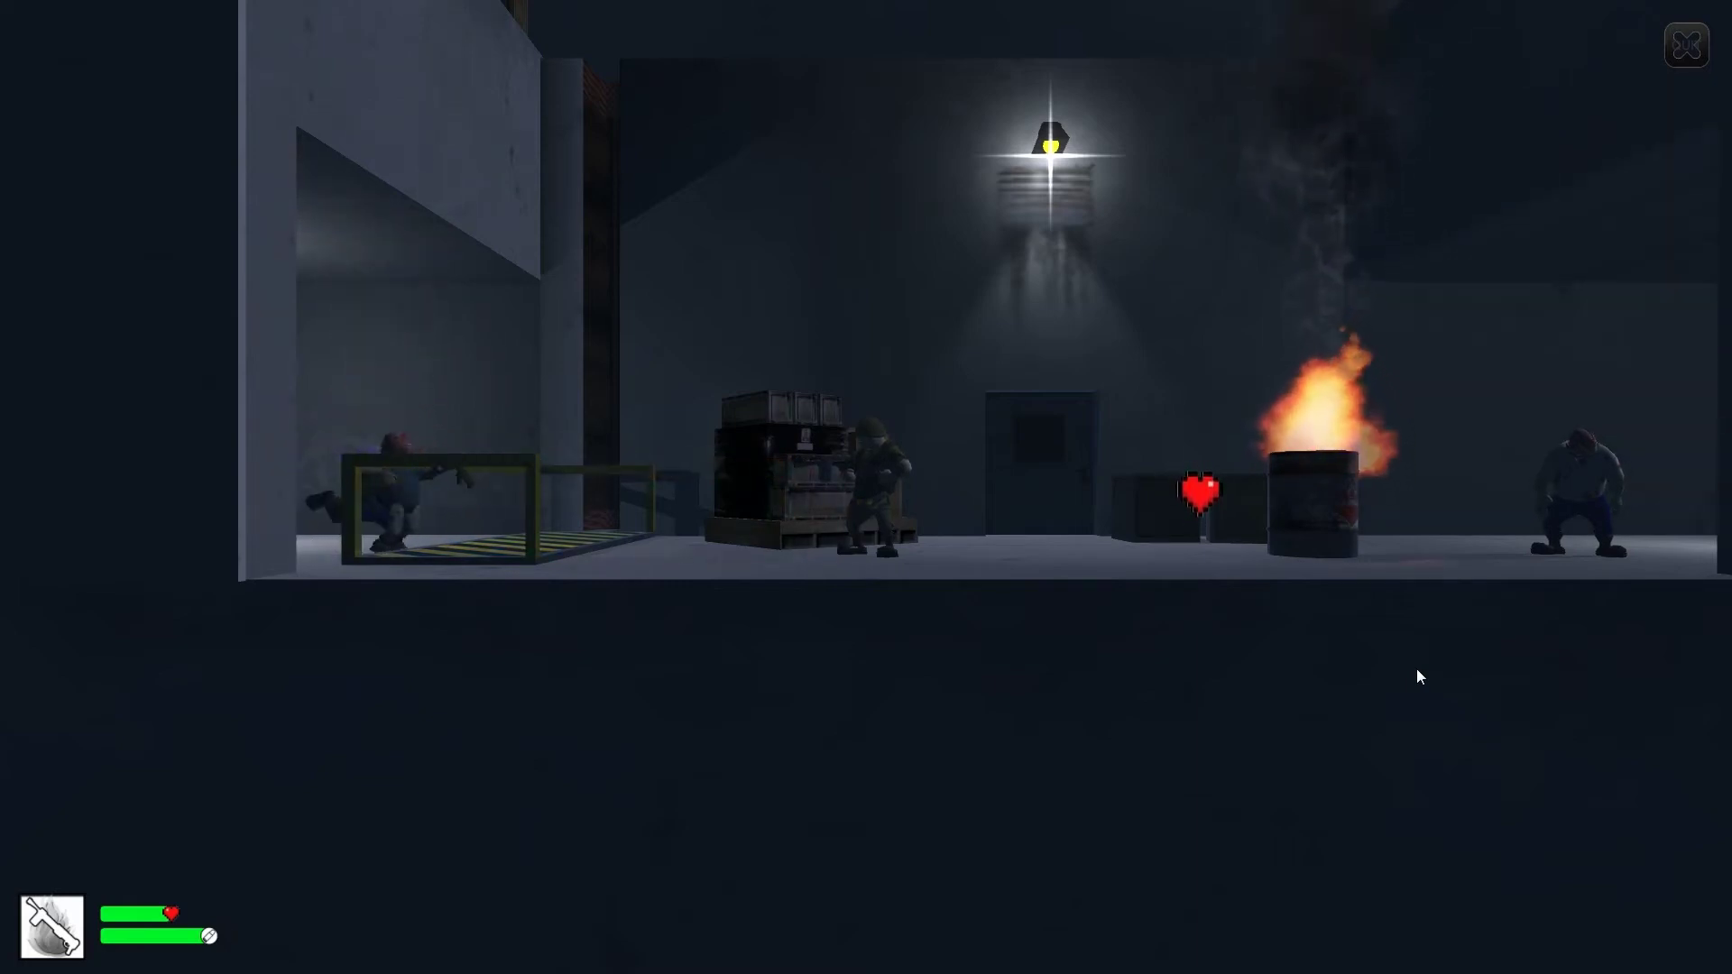
{"action": "left_click", "coordinate": [1418, 675]}
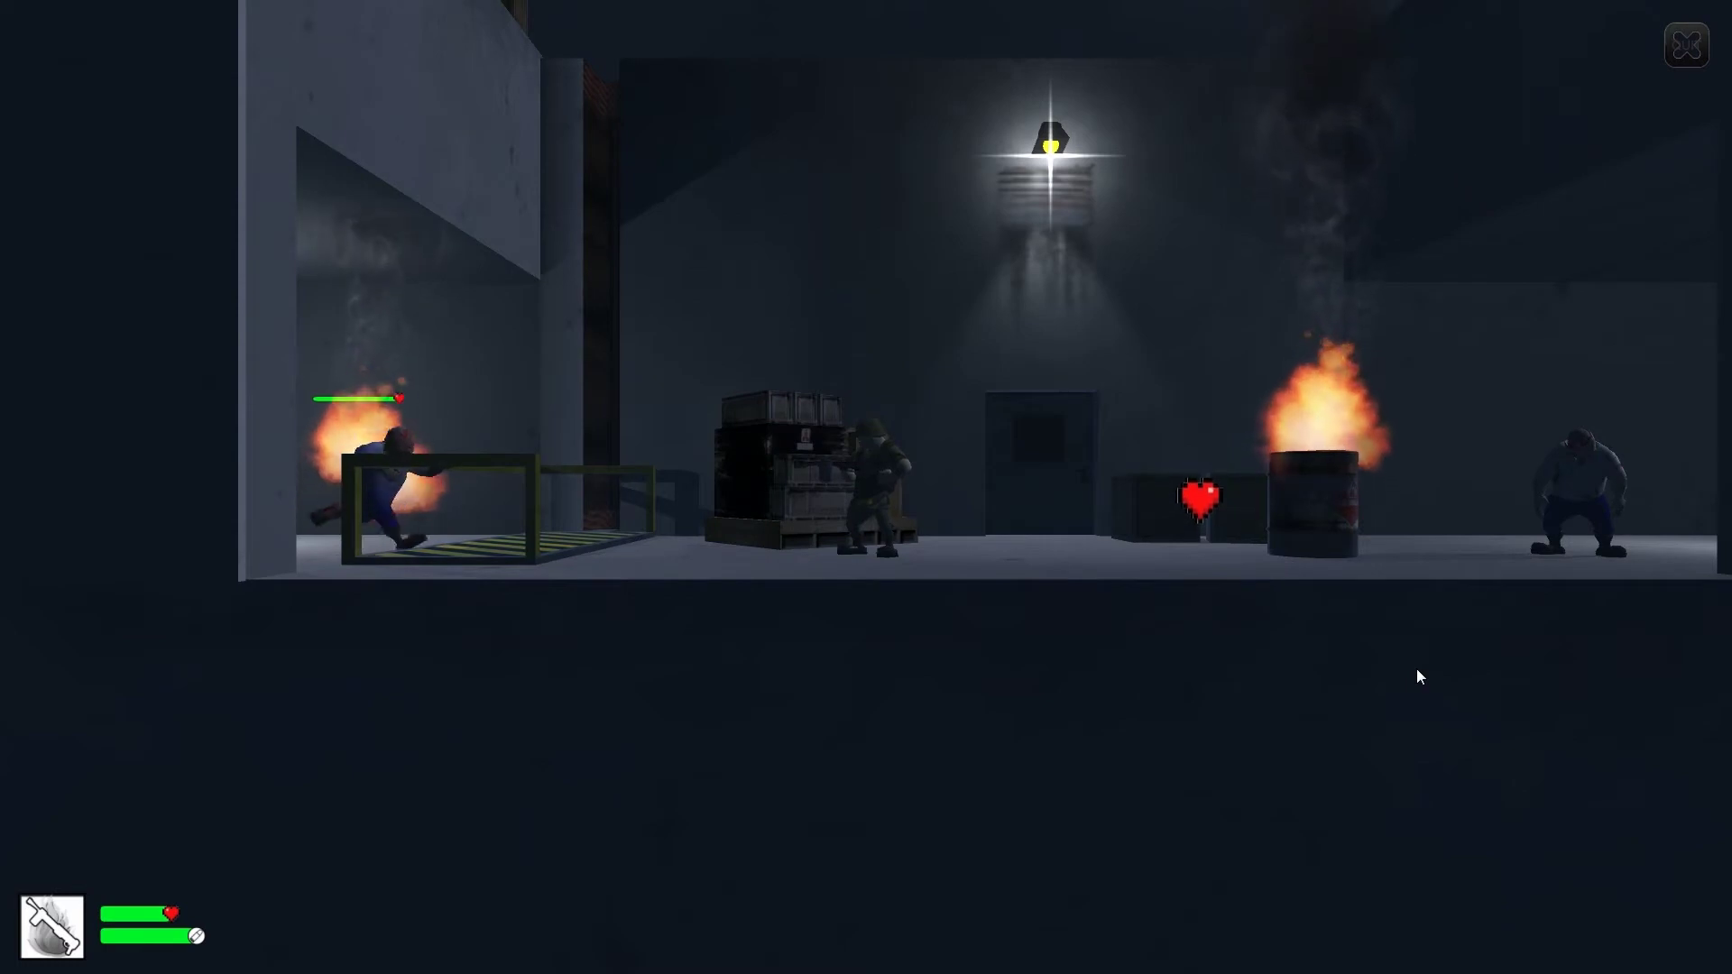
{"action": "left_click", "coordinate": [1417, 669]}
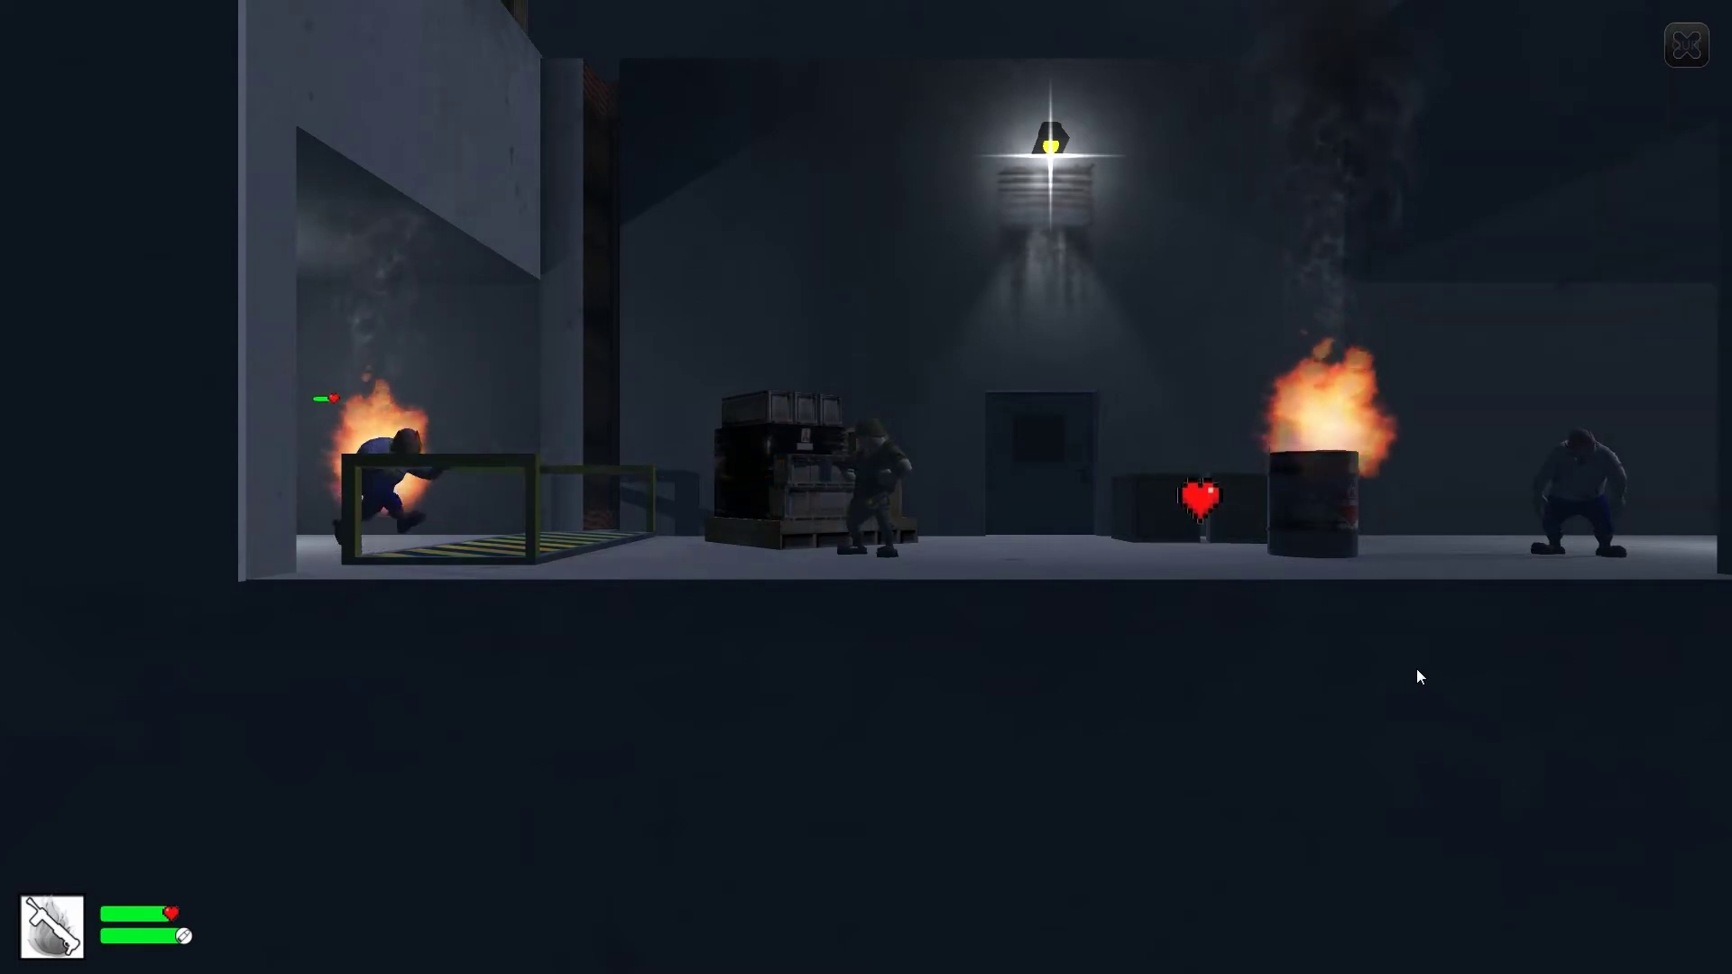
{"action": "key", "text": "Return"}
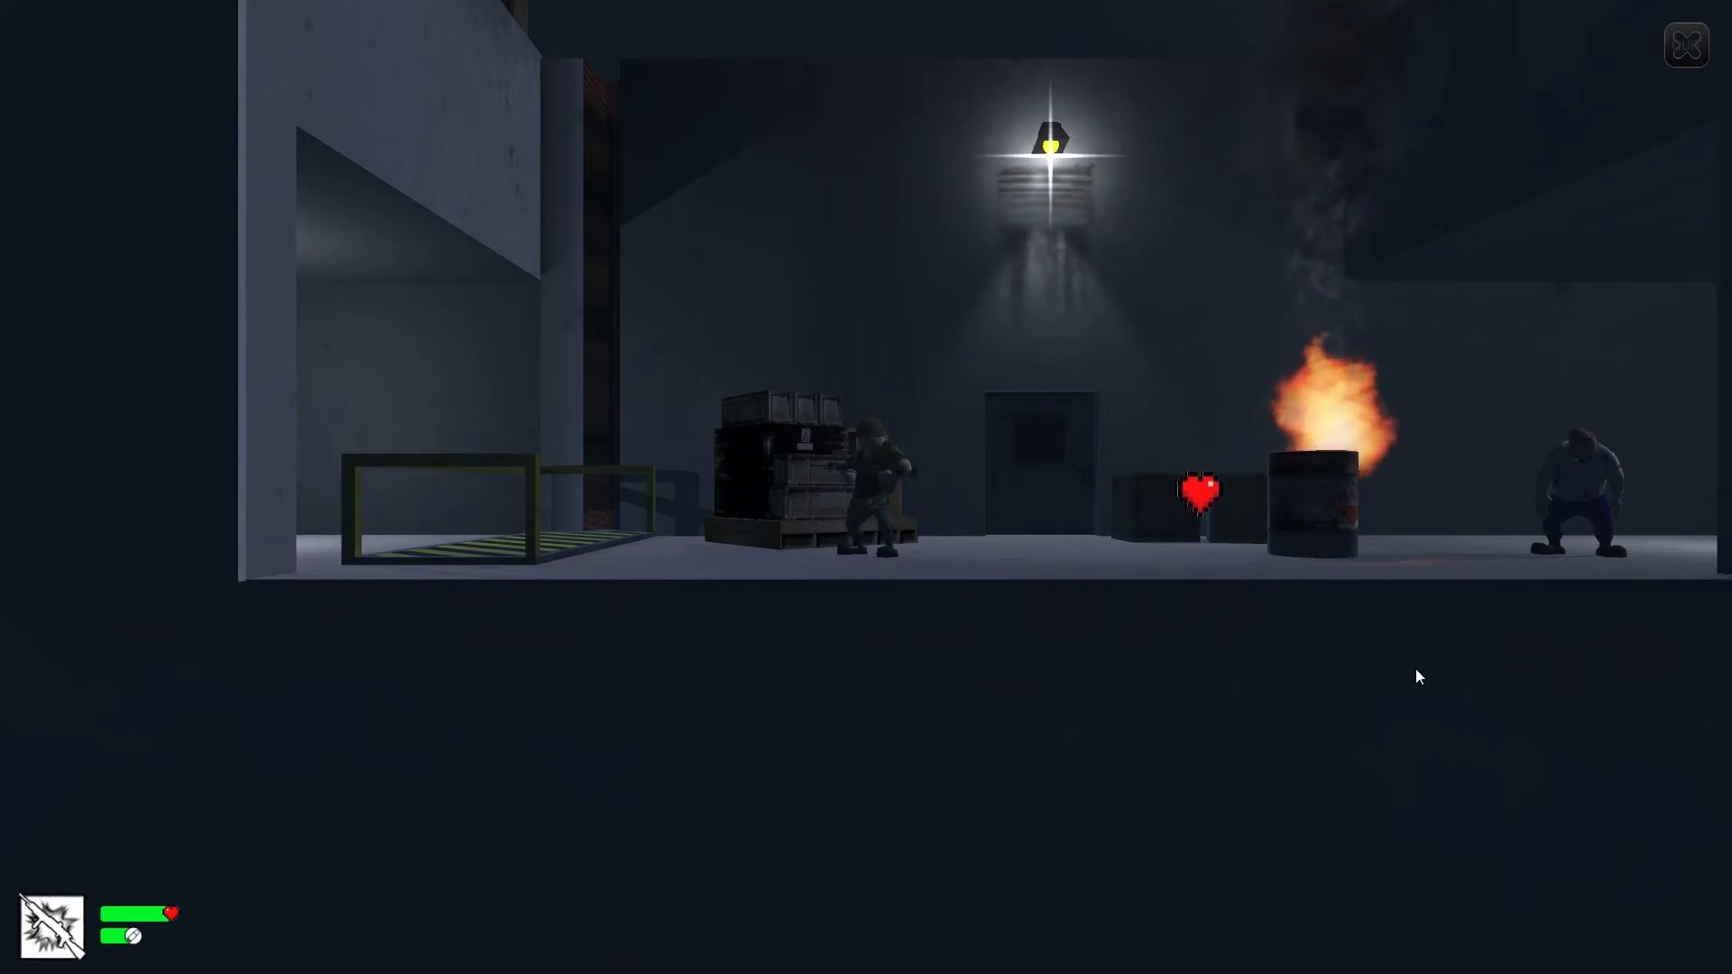
{"action": "key", "text": "Left"}
{"action": "key", "text": "space"}
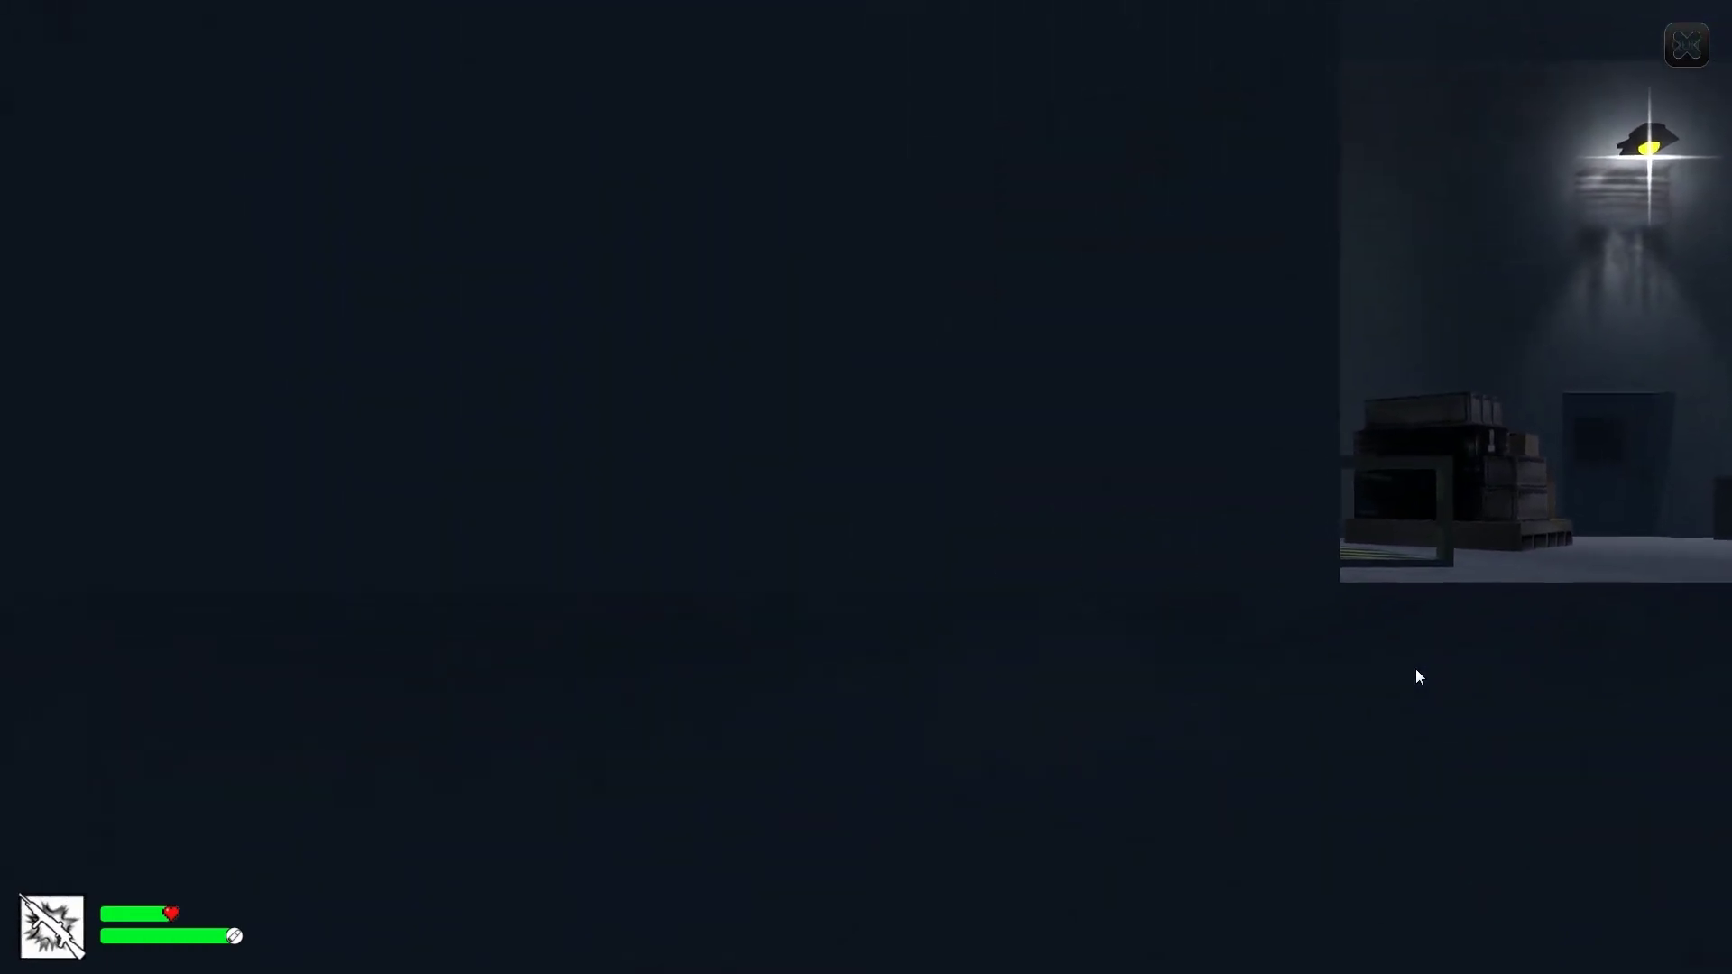
{"action": "key", "text": "Right"}
{"action": "key", "text": "space"}
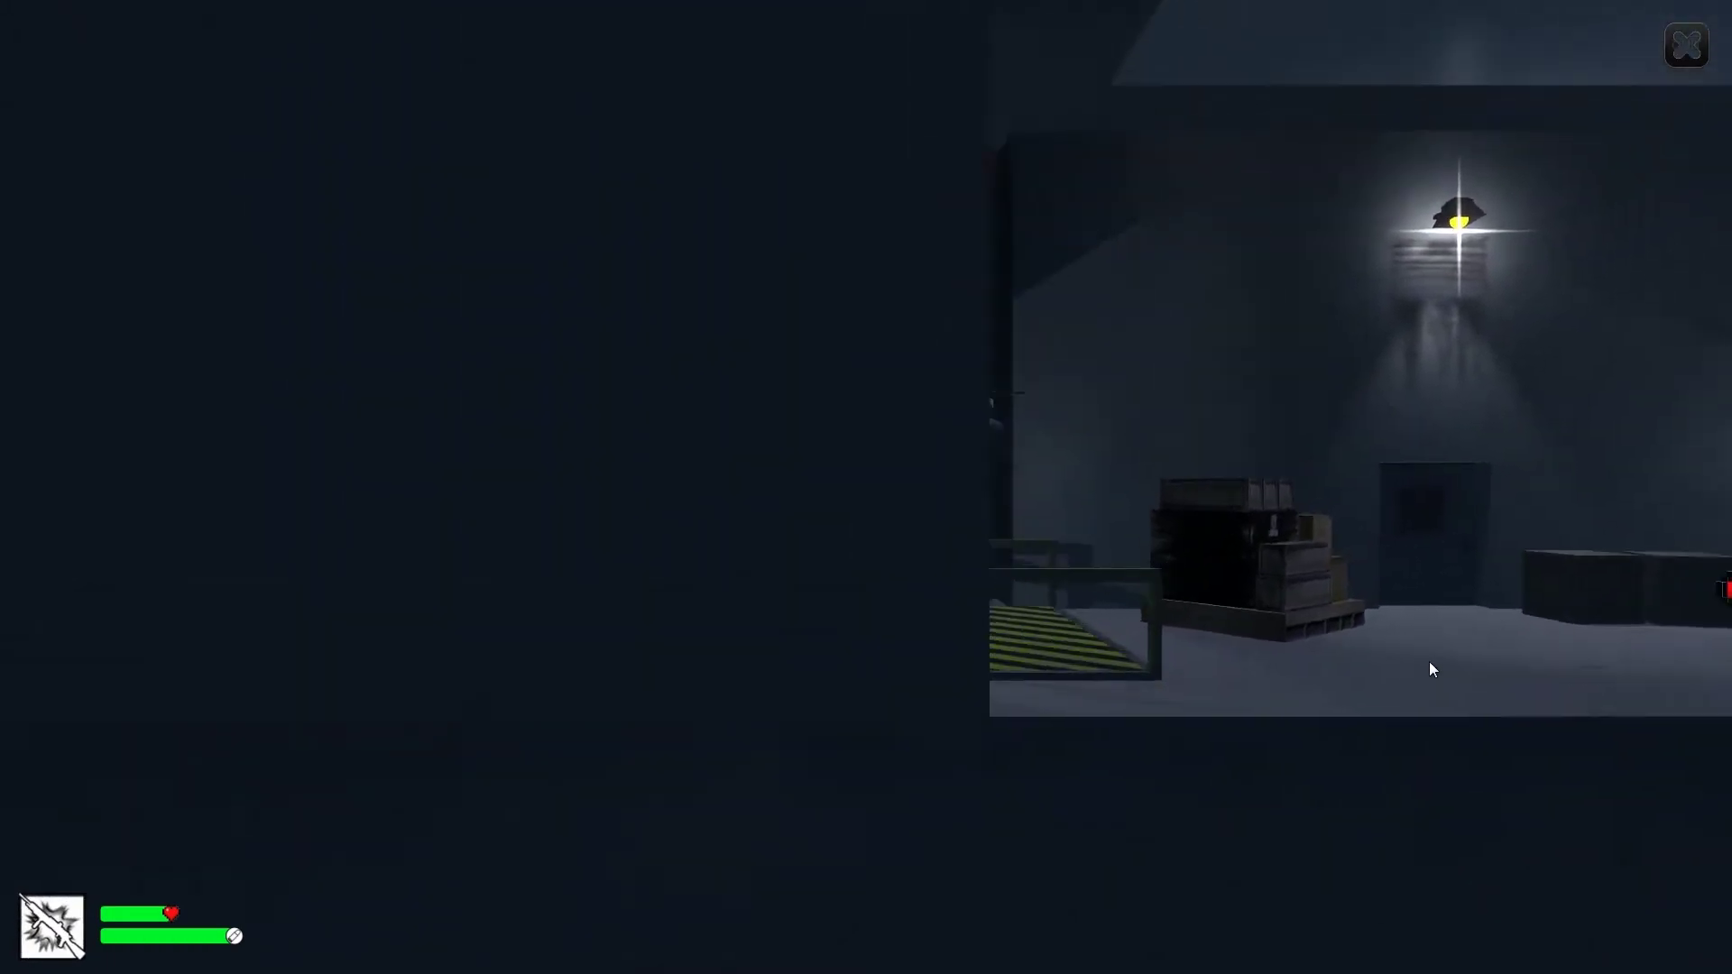
{"action": "key", "text": "Right"}
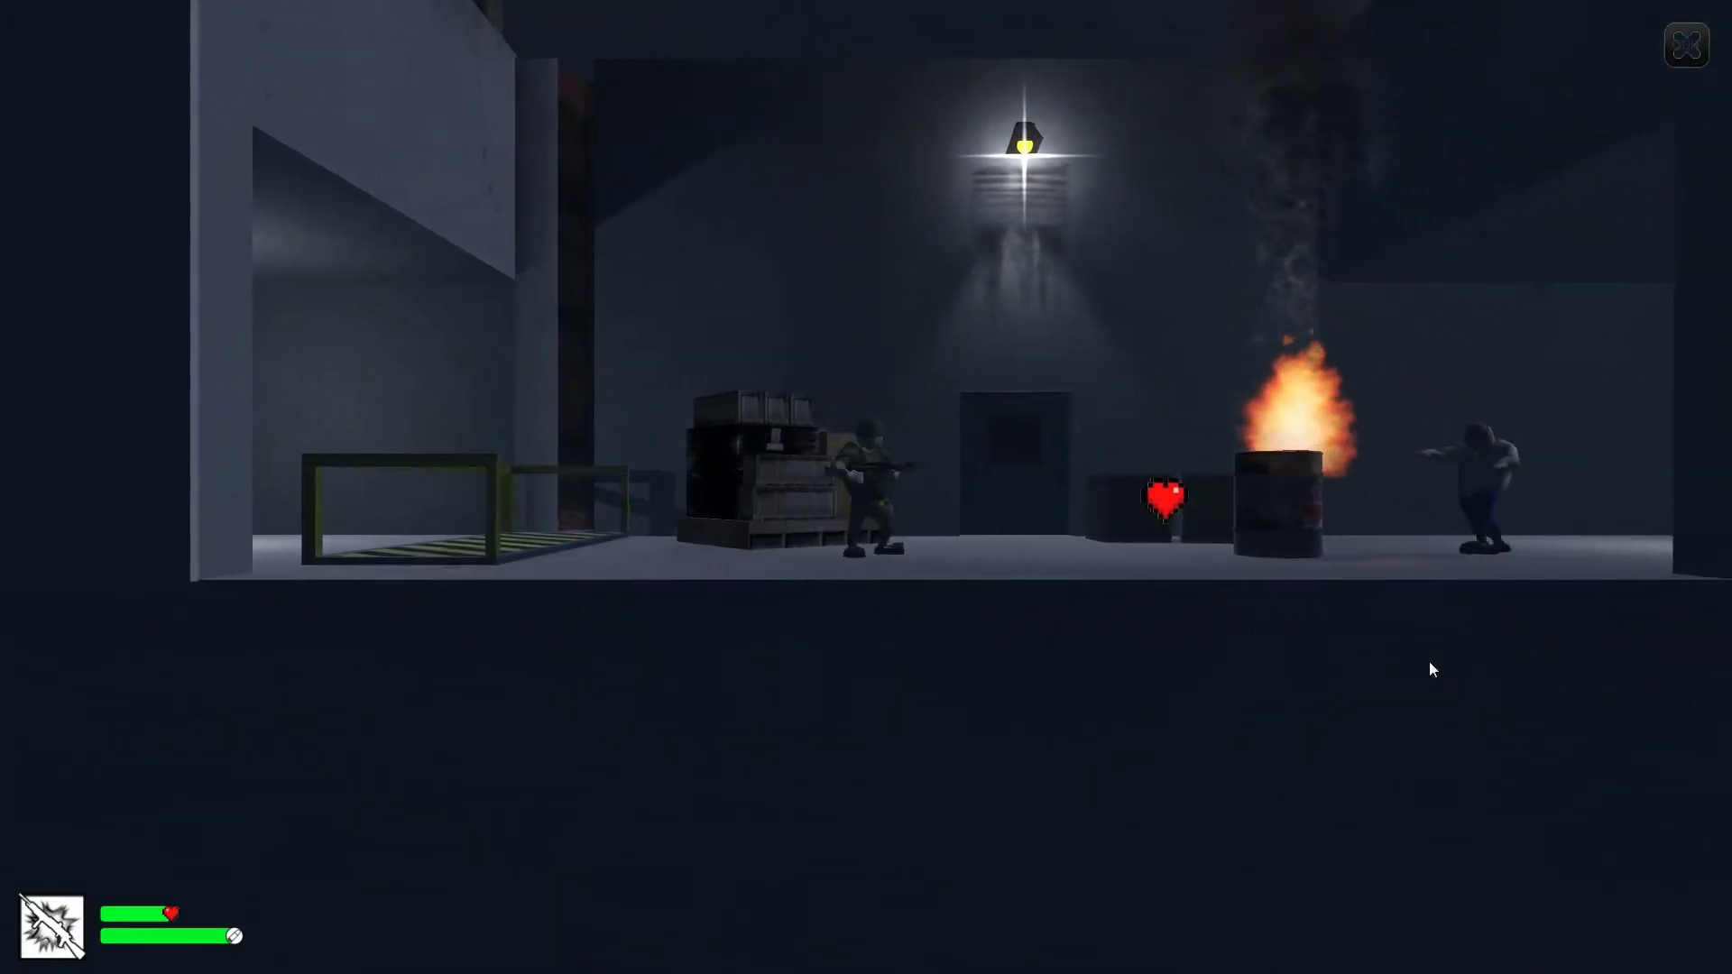
{"action": "key", "text": "Left"}
{"action": "key", "text": "Right"}
{"action": "key", "text": "ctrl"}
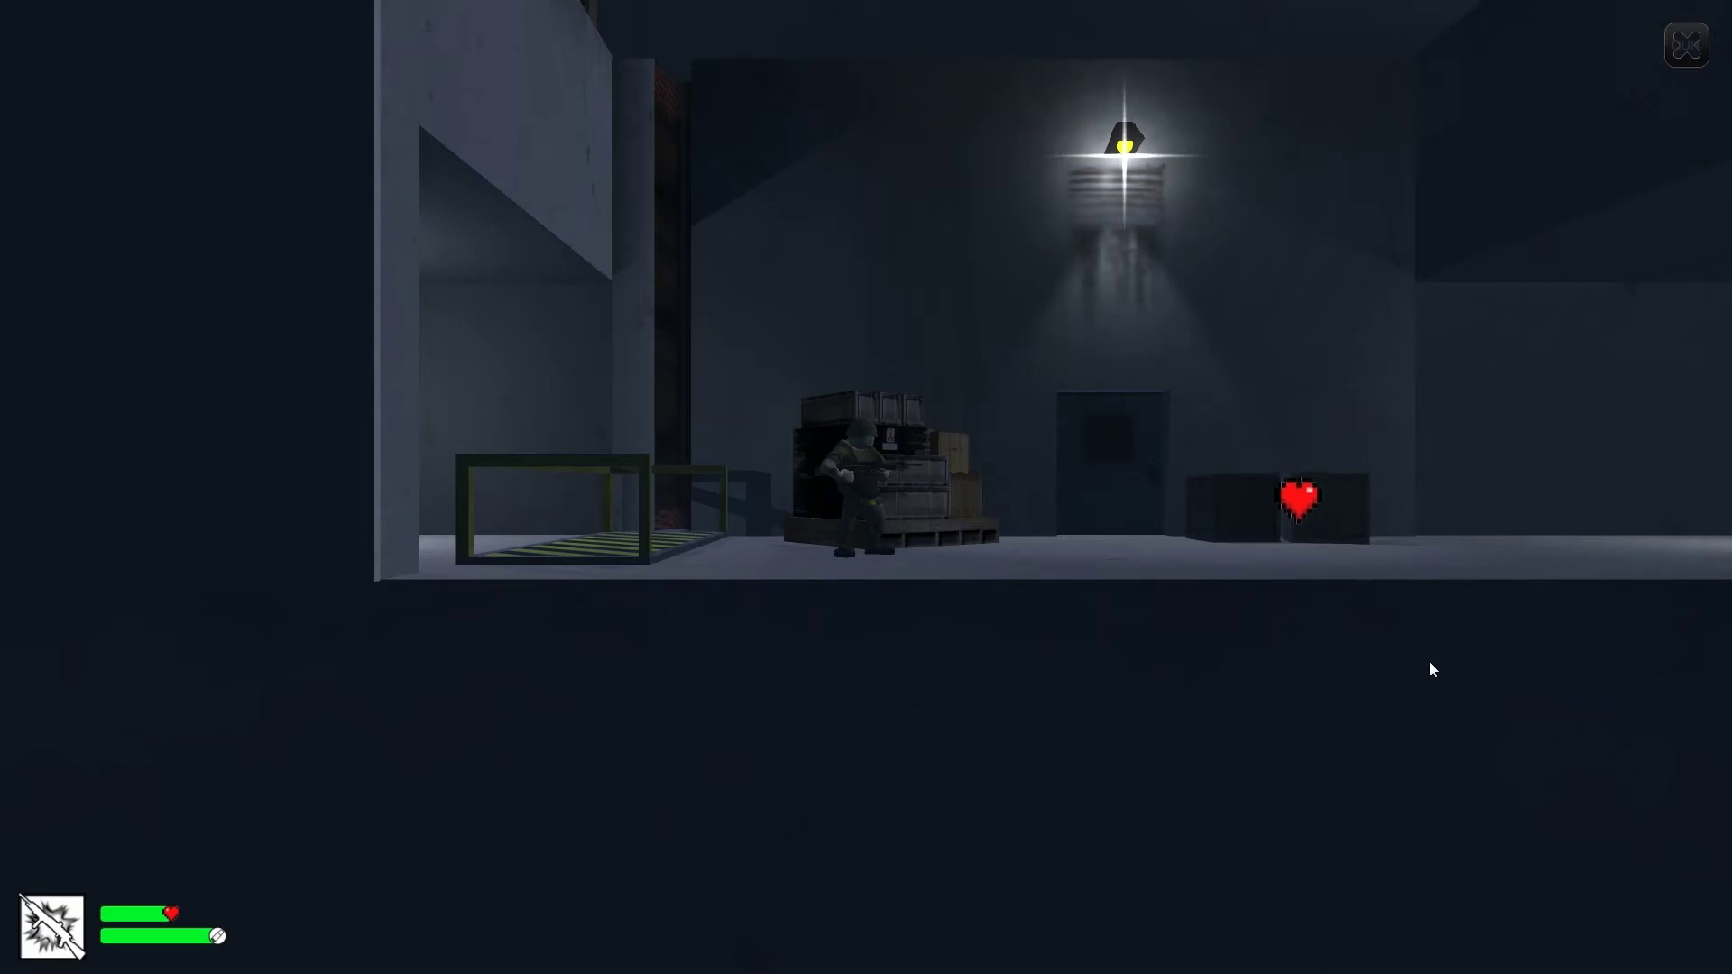
{"action": "key", "text": "d"}
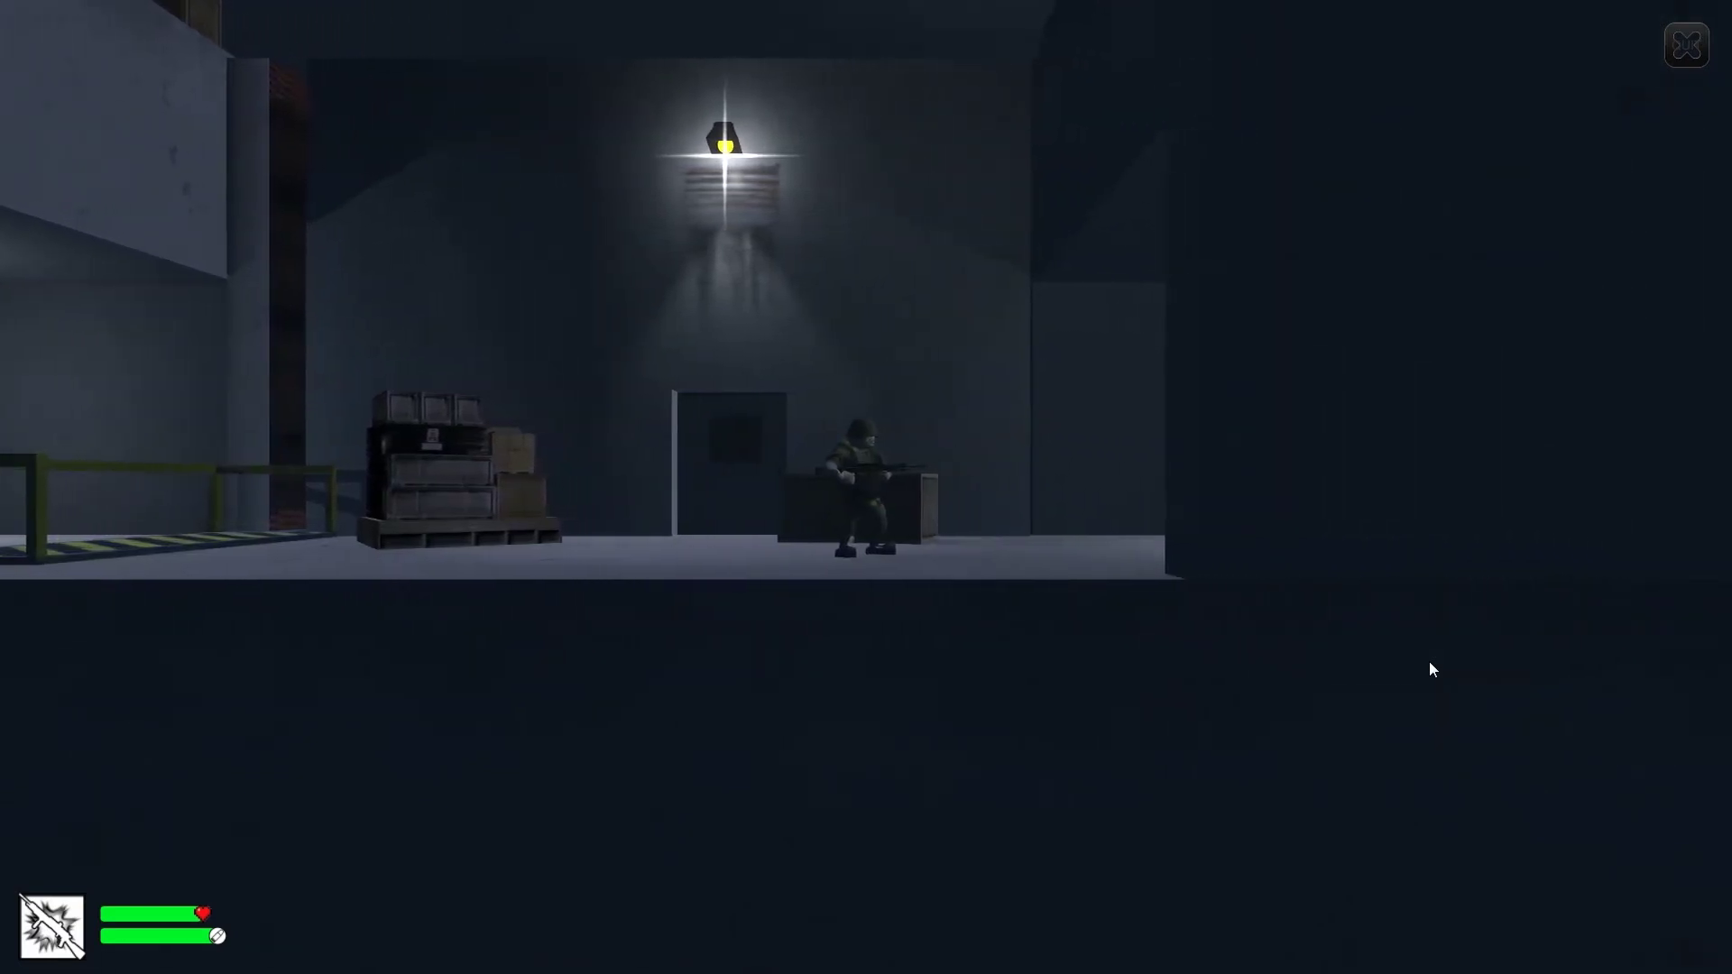
{"action": "key", "text": "d"}
{"action": "key", "text": "a"}
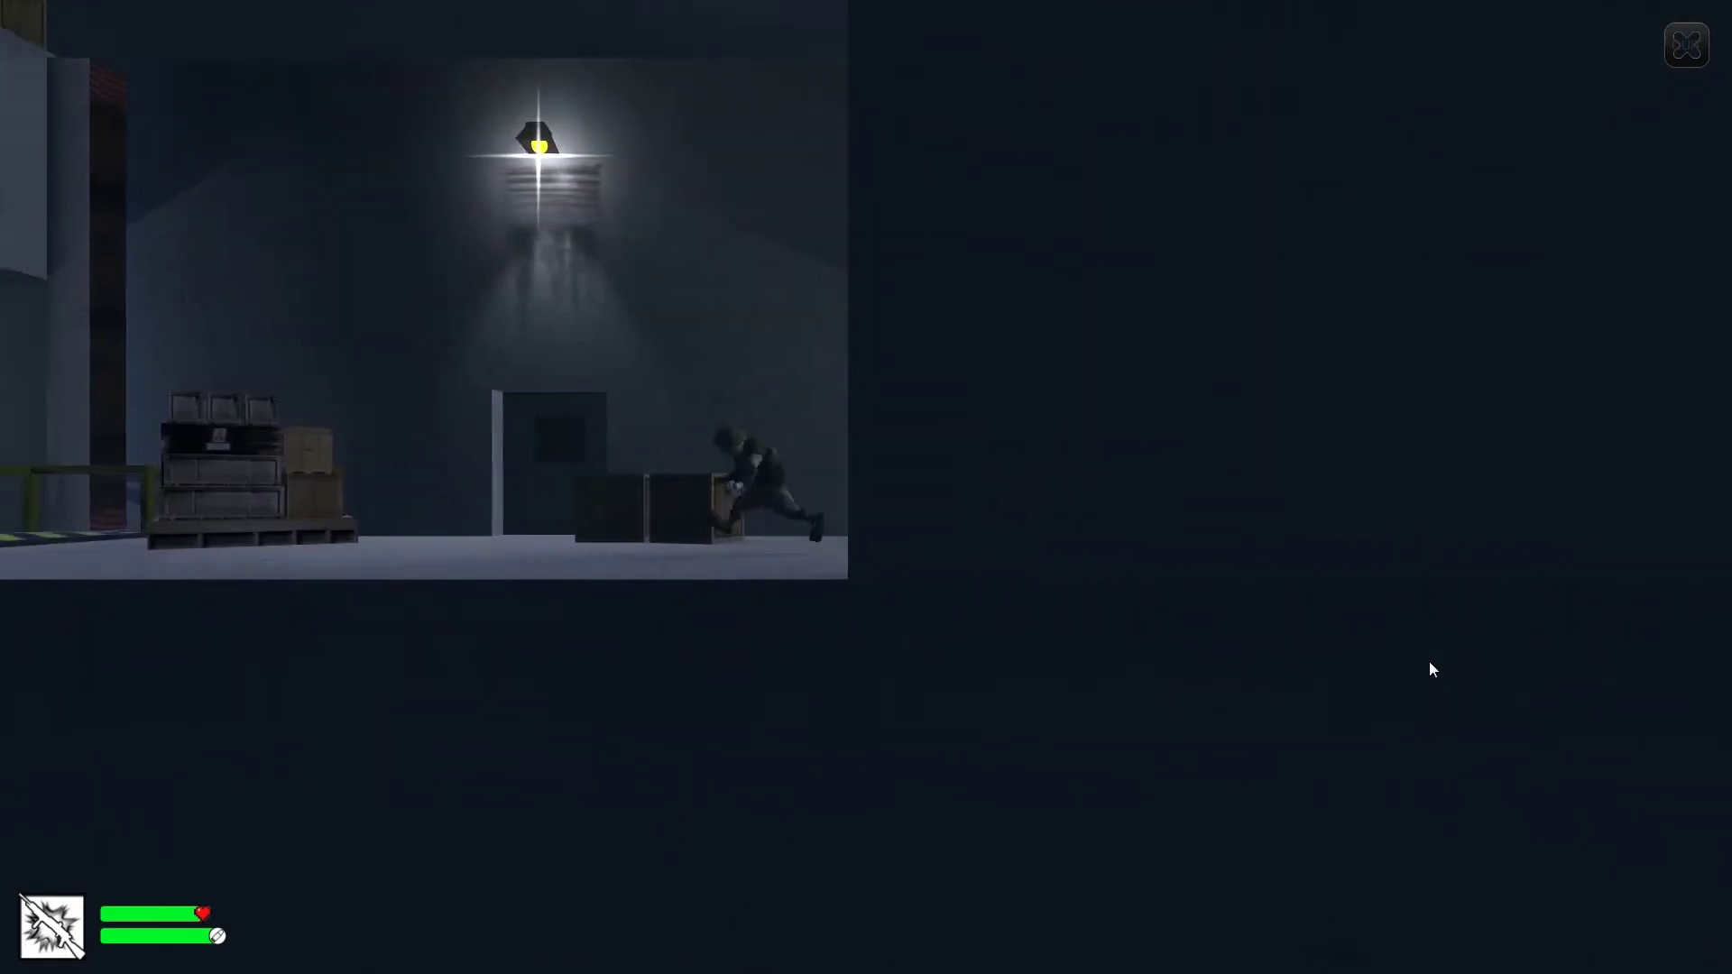
{"action": "key", "text": "d"}
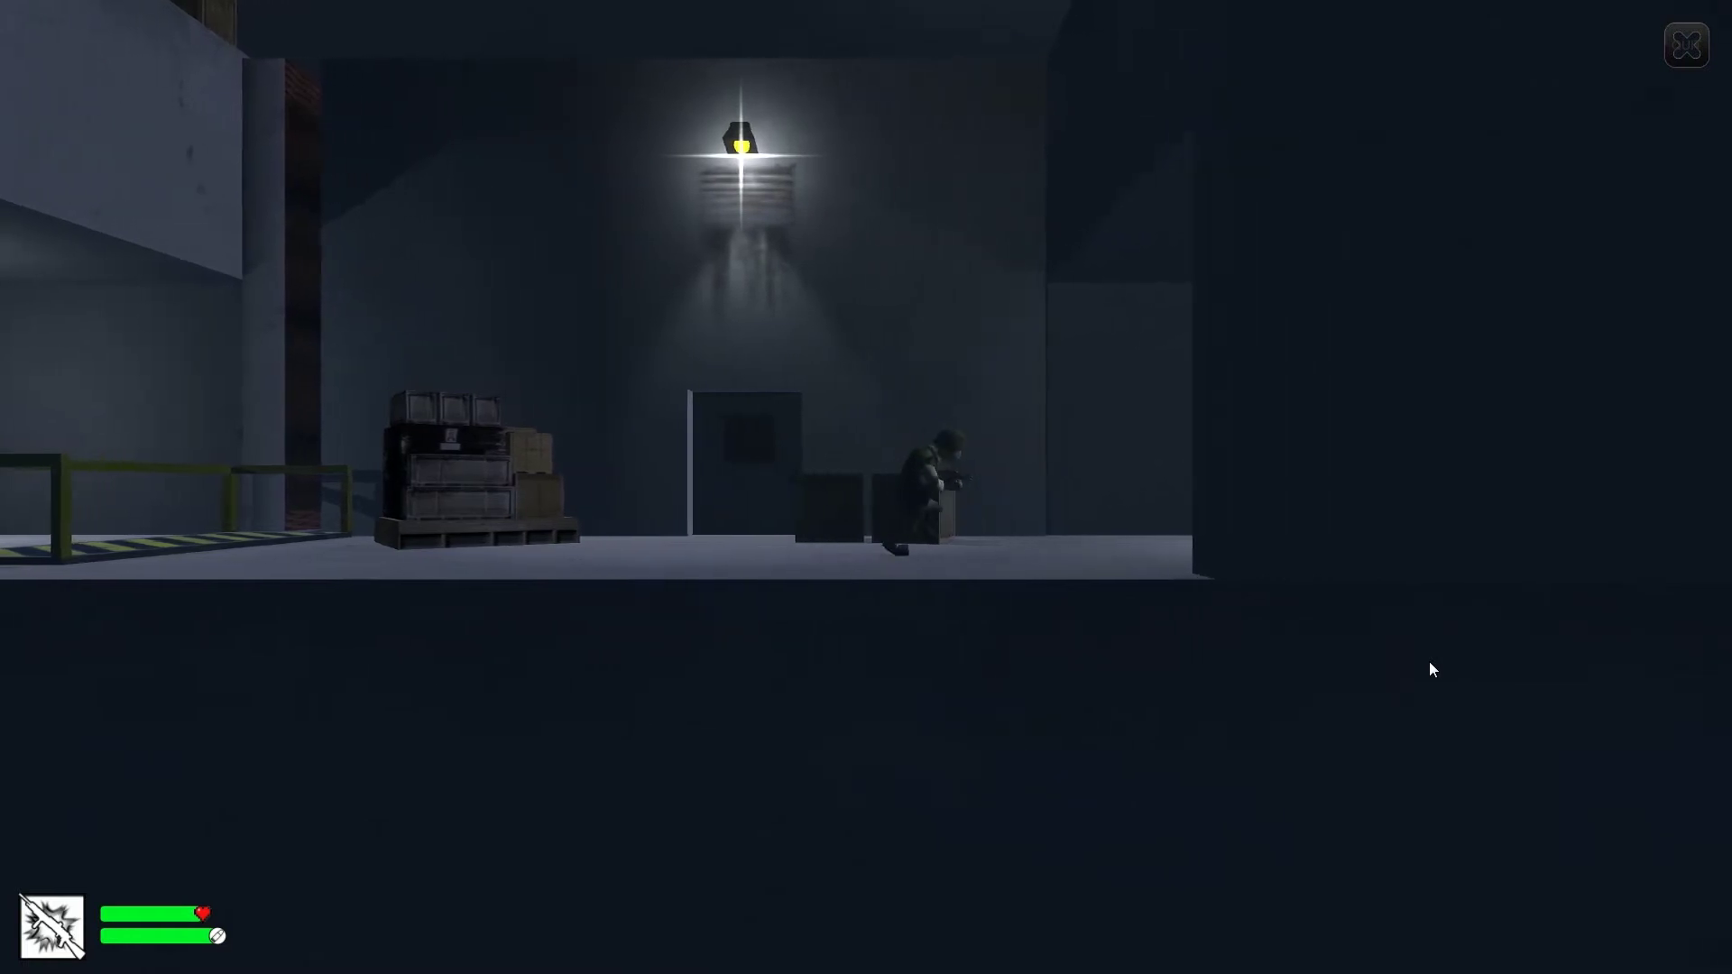
{"action": "key", "text": "a"}
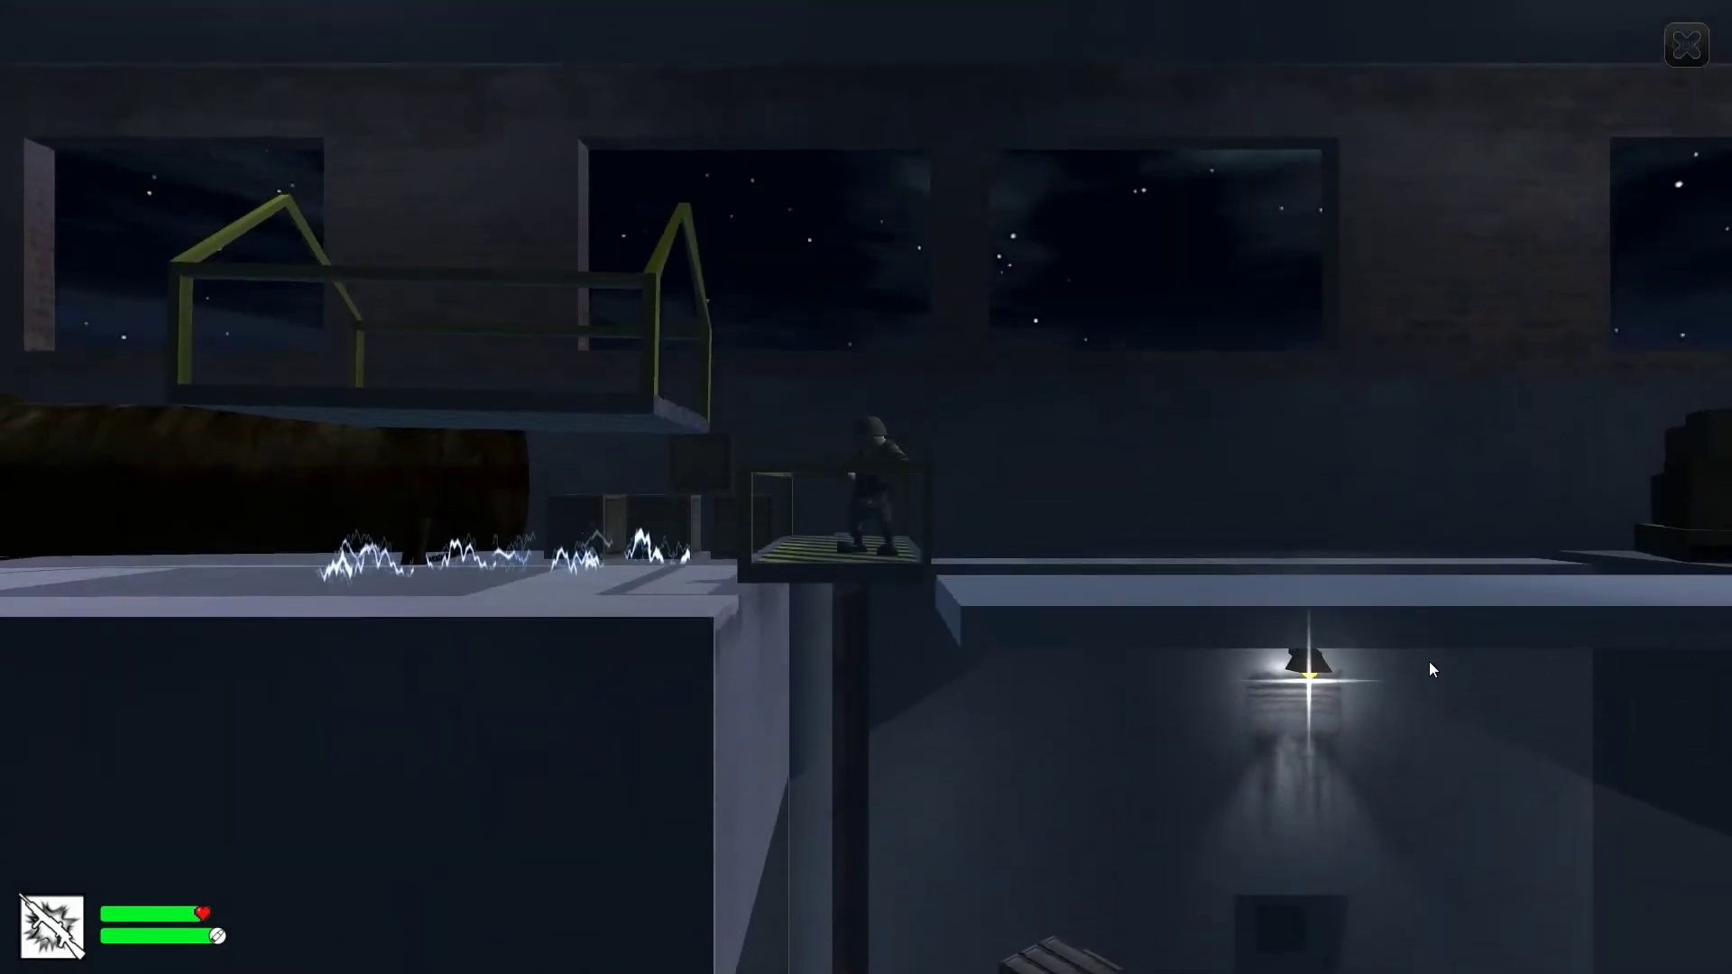
{"action": "key", "text": "d"}
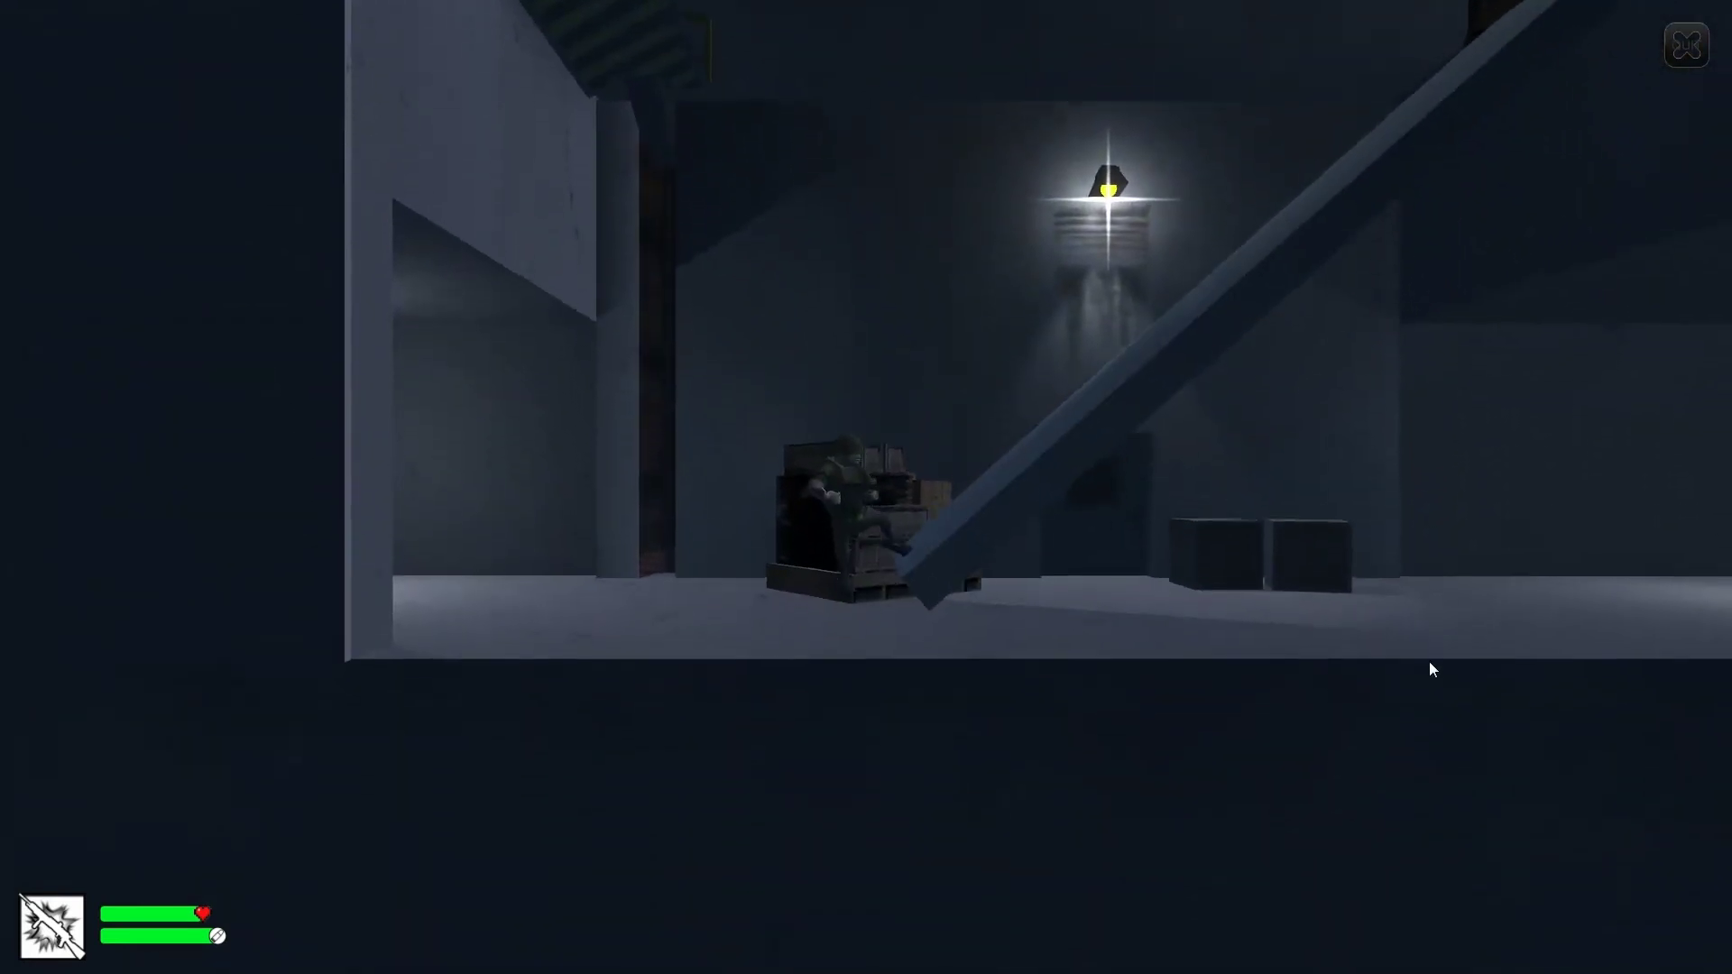
{"action": "key", "text": "d"}
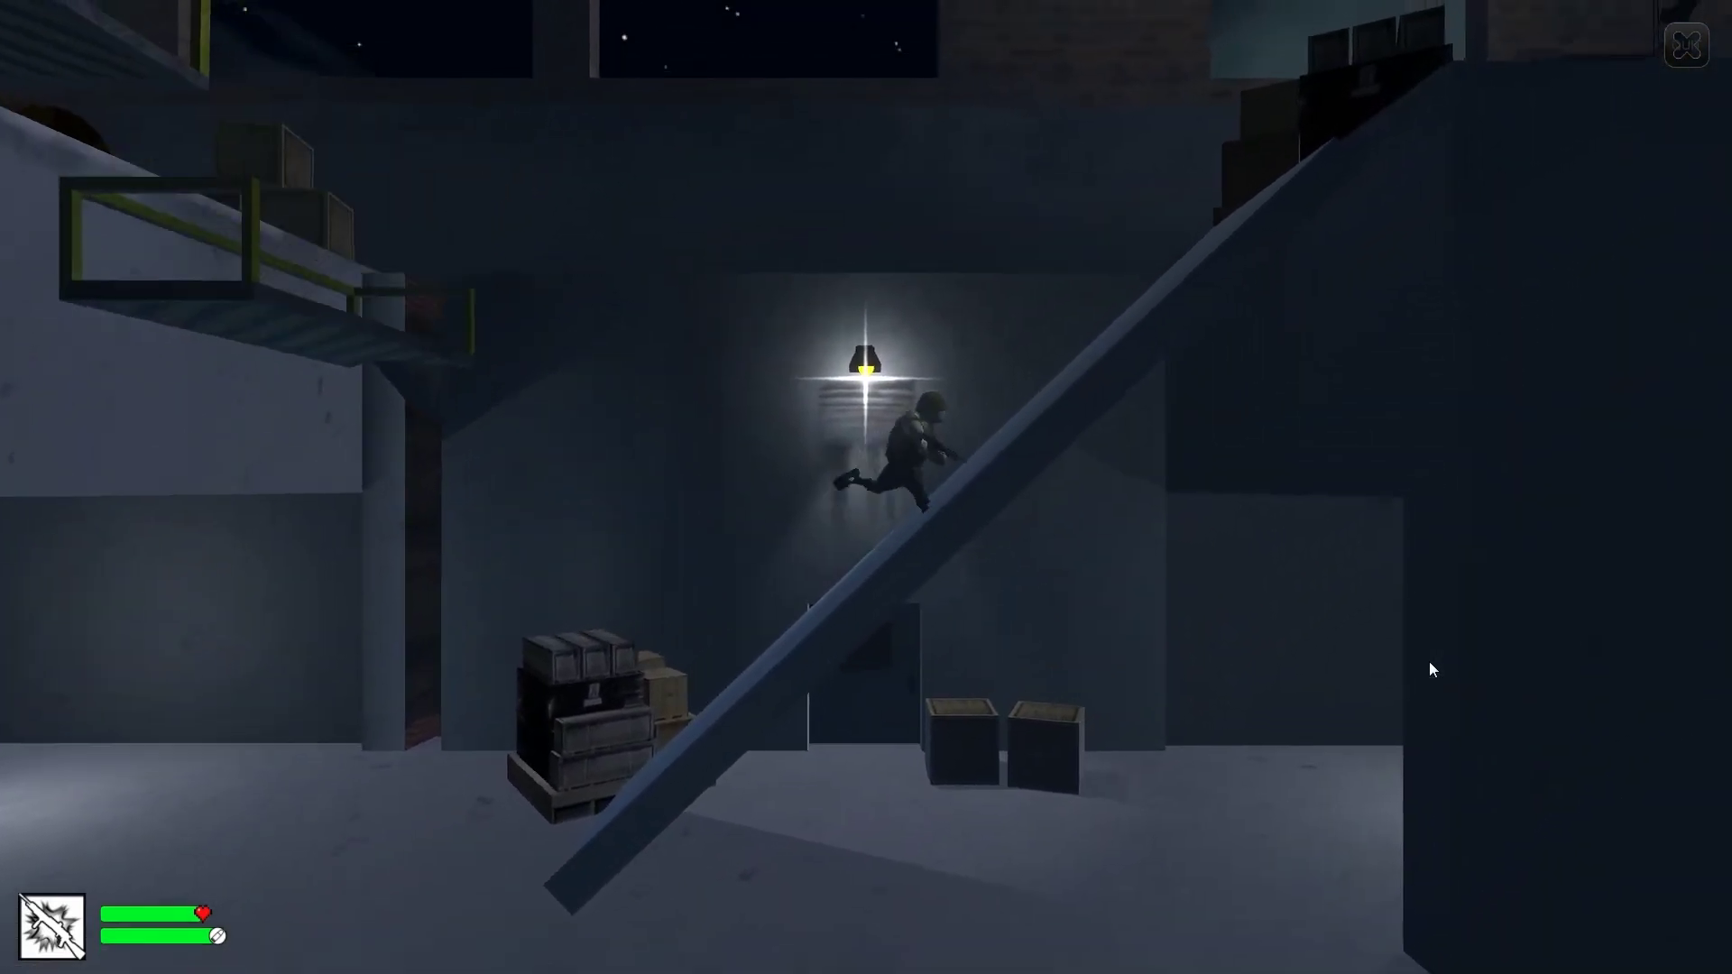
{"action": "key", "text": "d"}
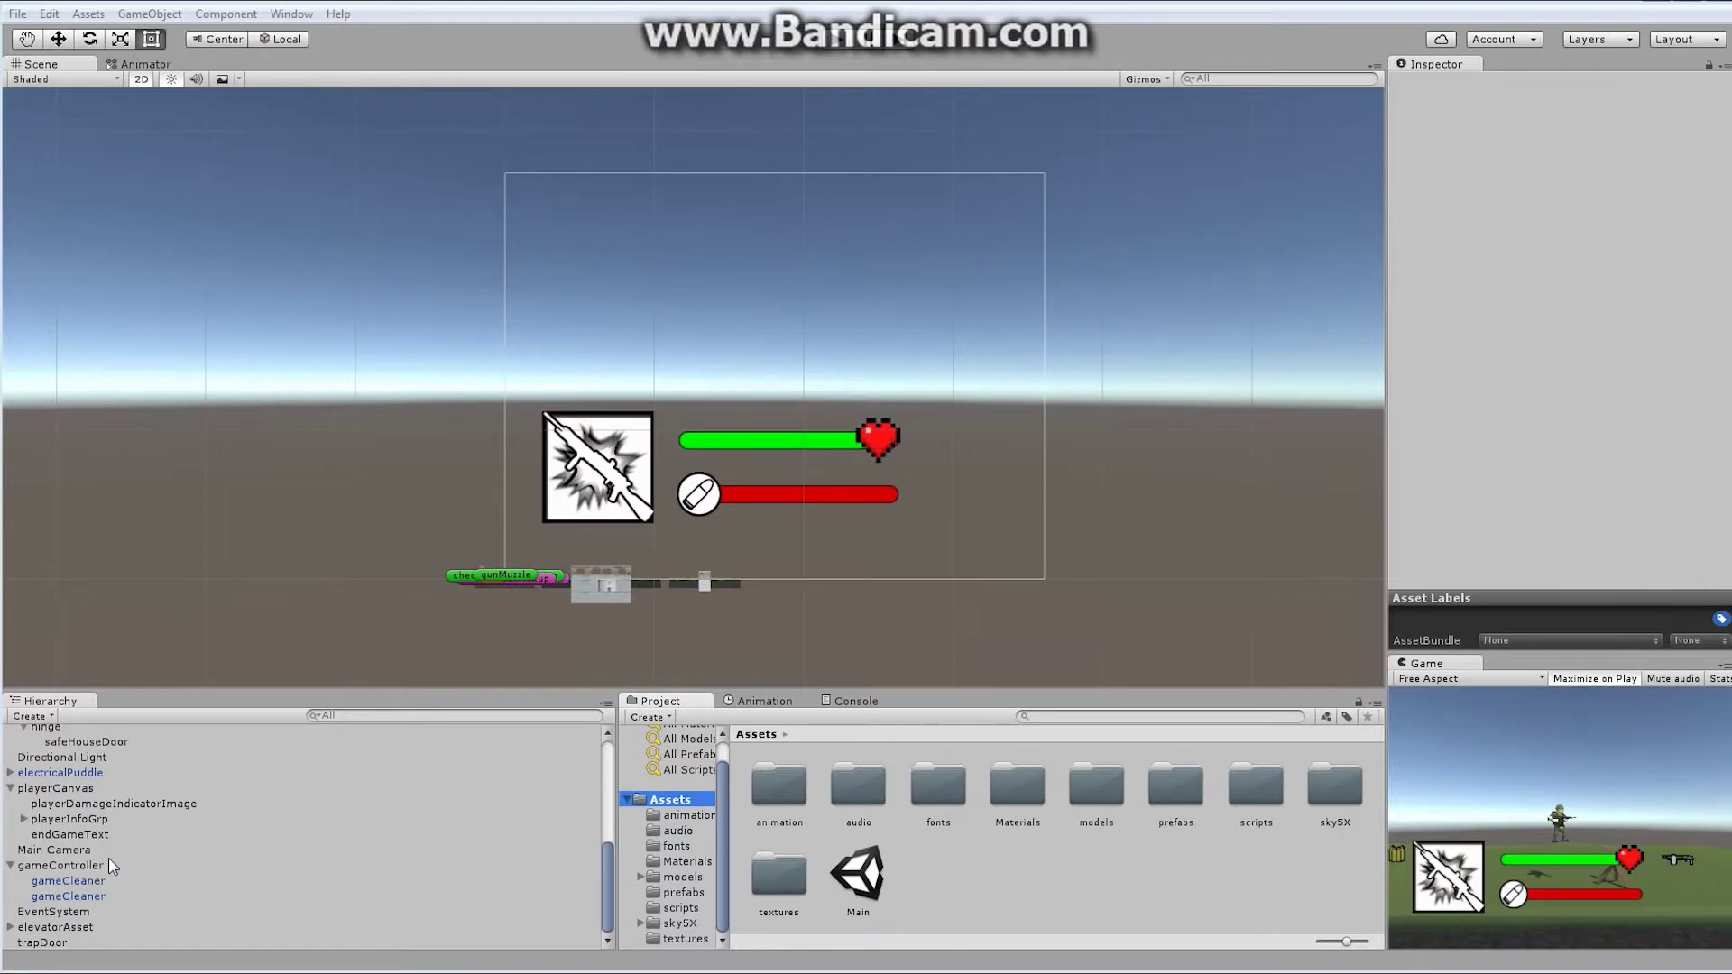
Step: Review the components on playerCanvas and add a new UI Canvas to the scene
{"action": "left_click", "coordinate": [90, 789]}
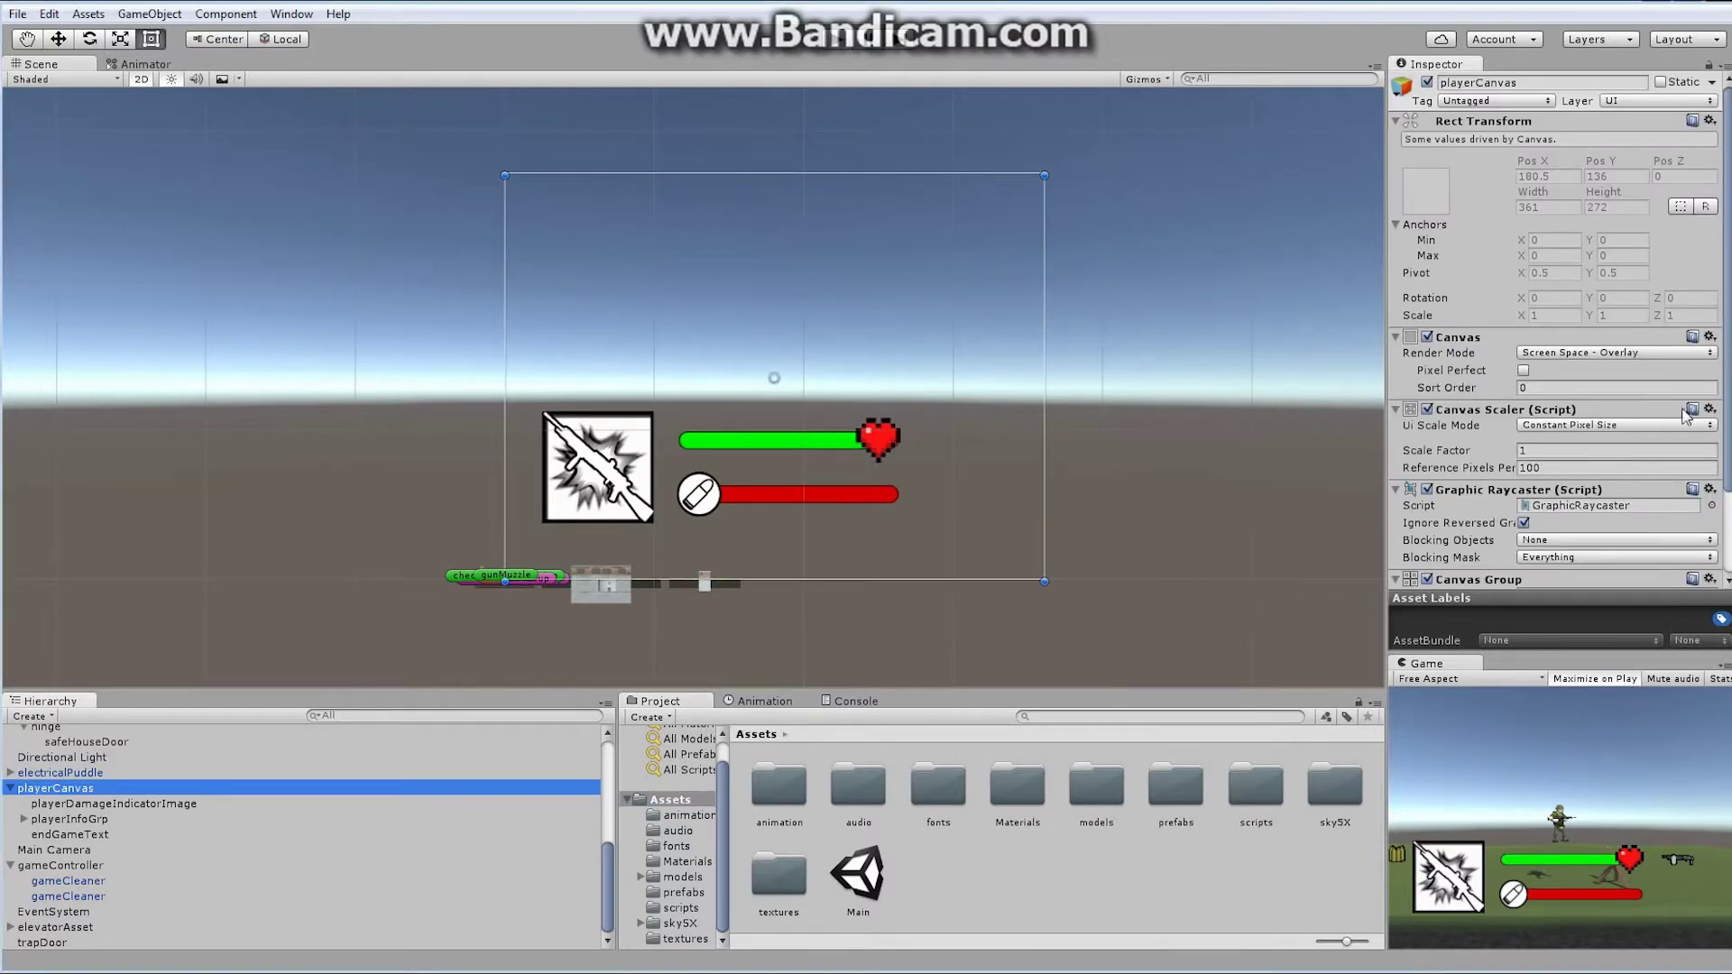
{"action": "left_click_drag", "start_coordinate": [1727, 282], "coordinate": [1725, 401]}
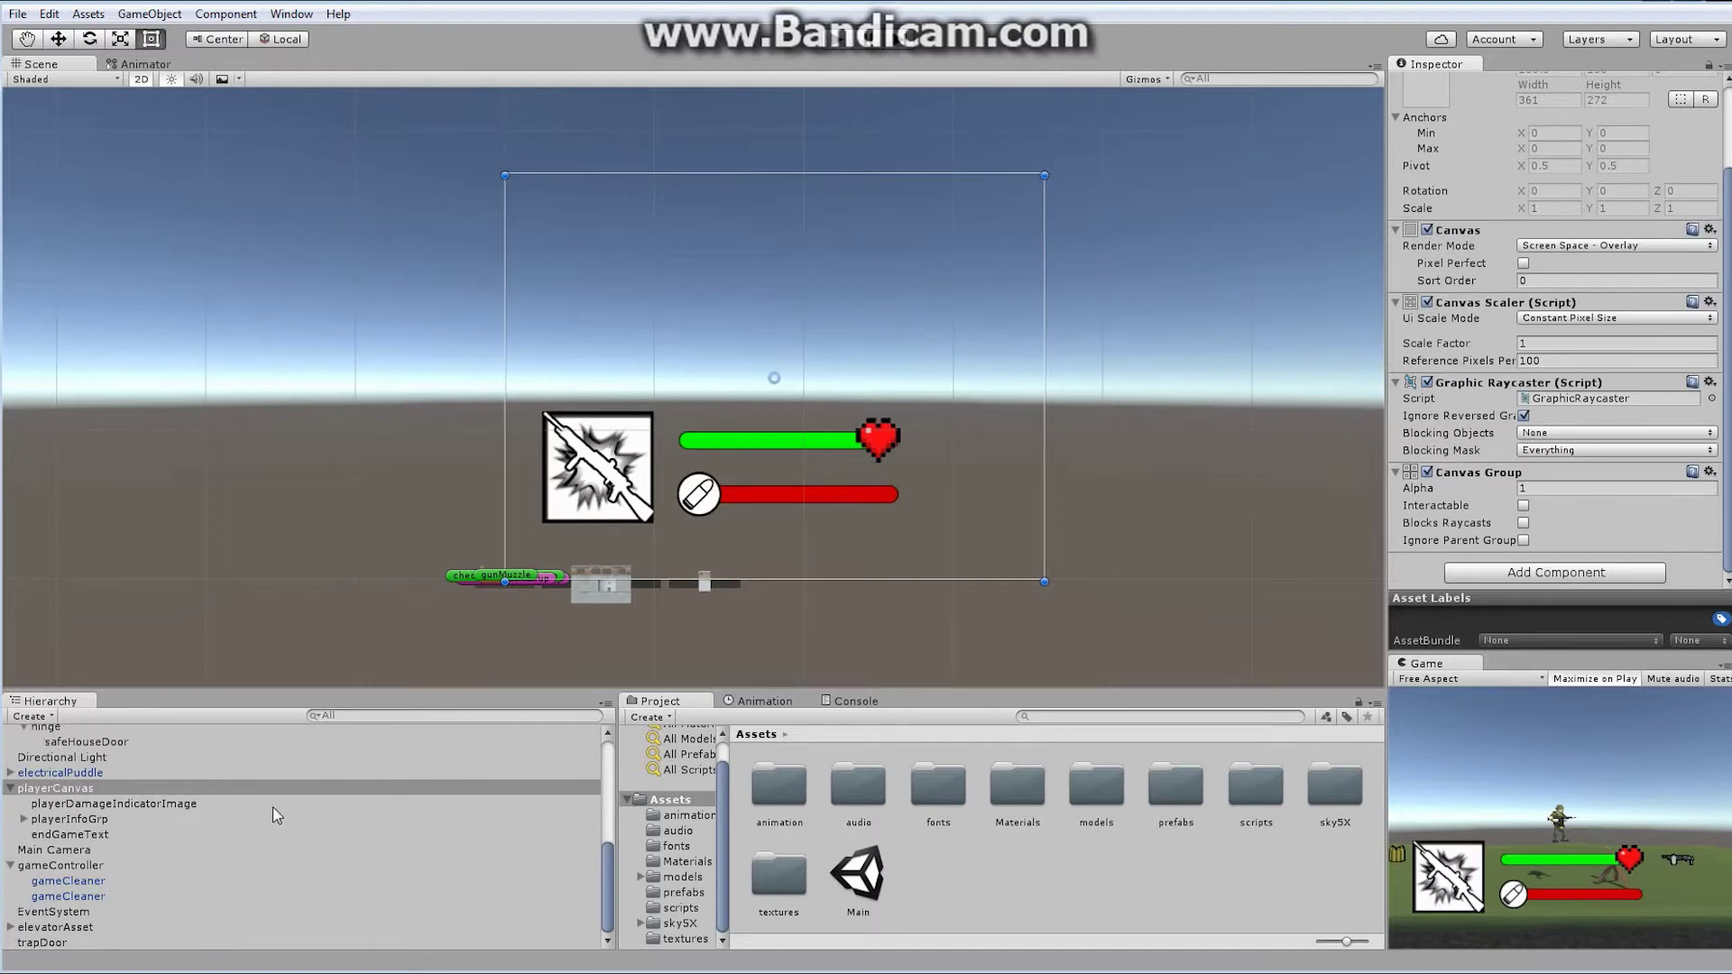
{"action": "left_click", "coordinate": [35, 718]}
{"action": "mouse_move", "coordinate": [110, 866]}
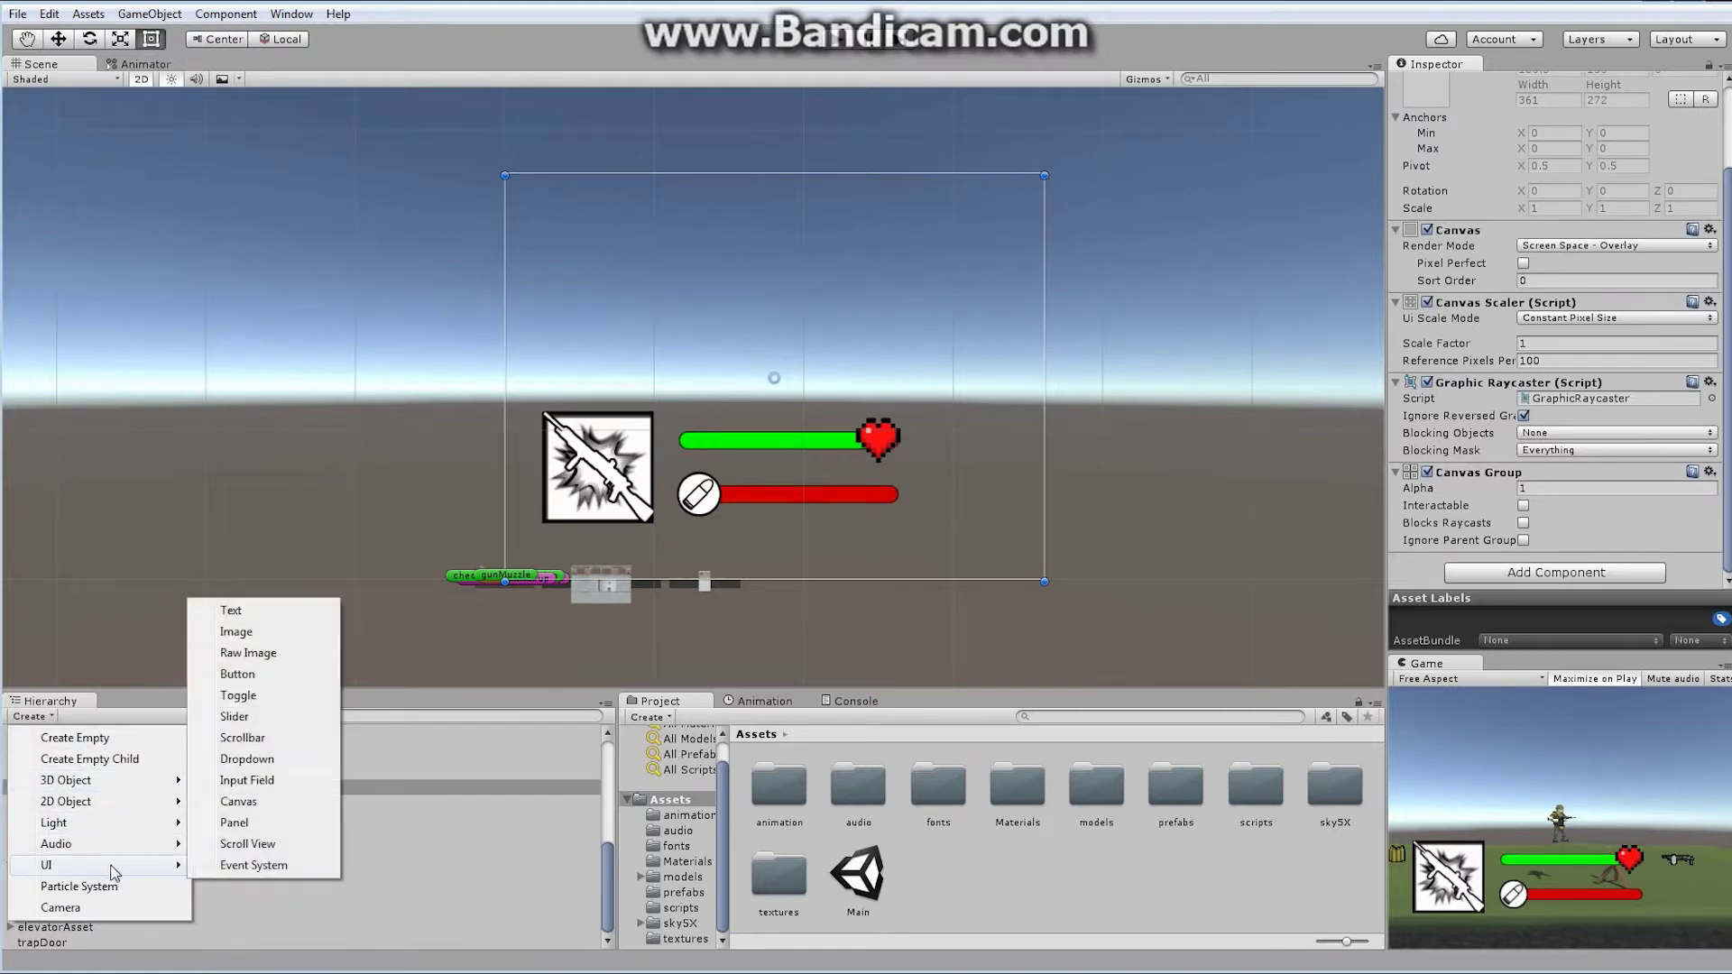
{"action": "left_click", "coordinate": [231, 801]}
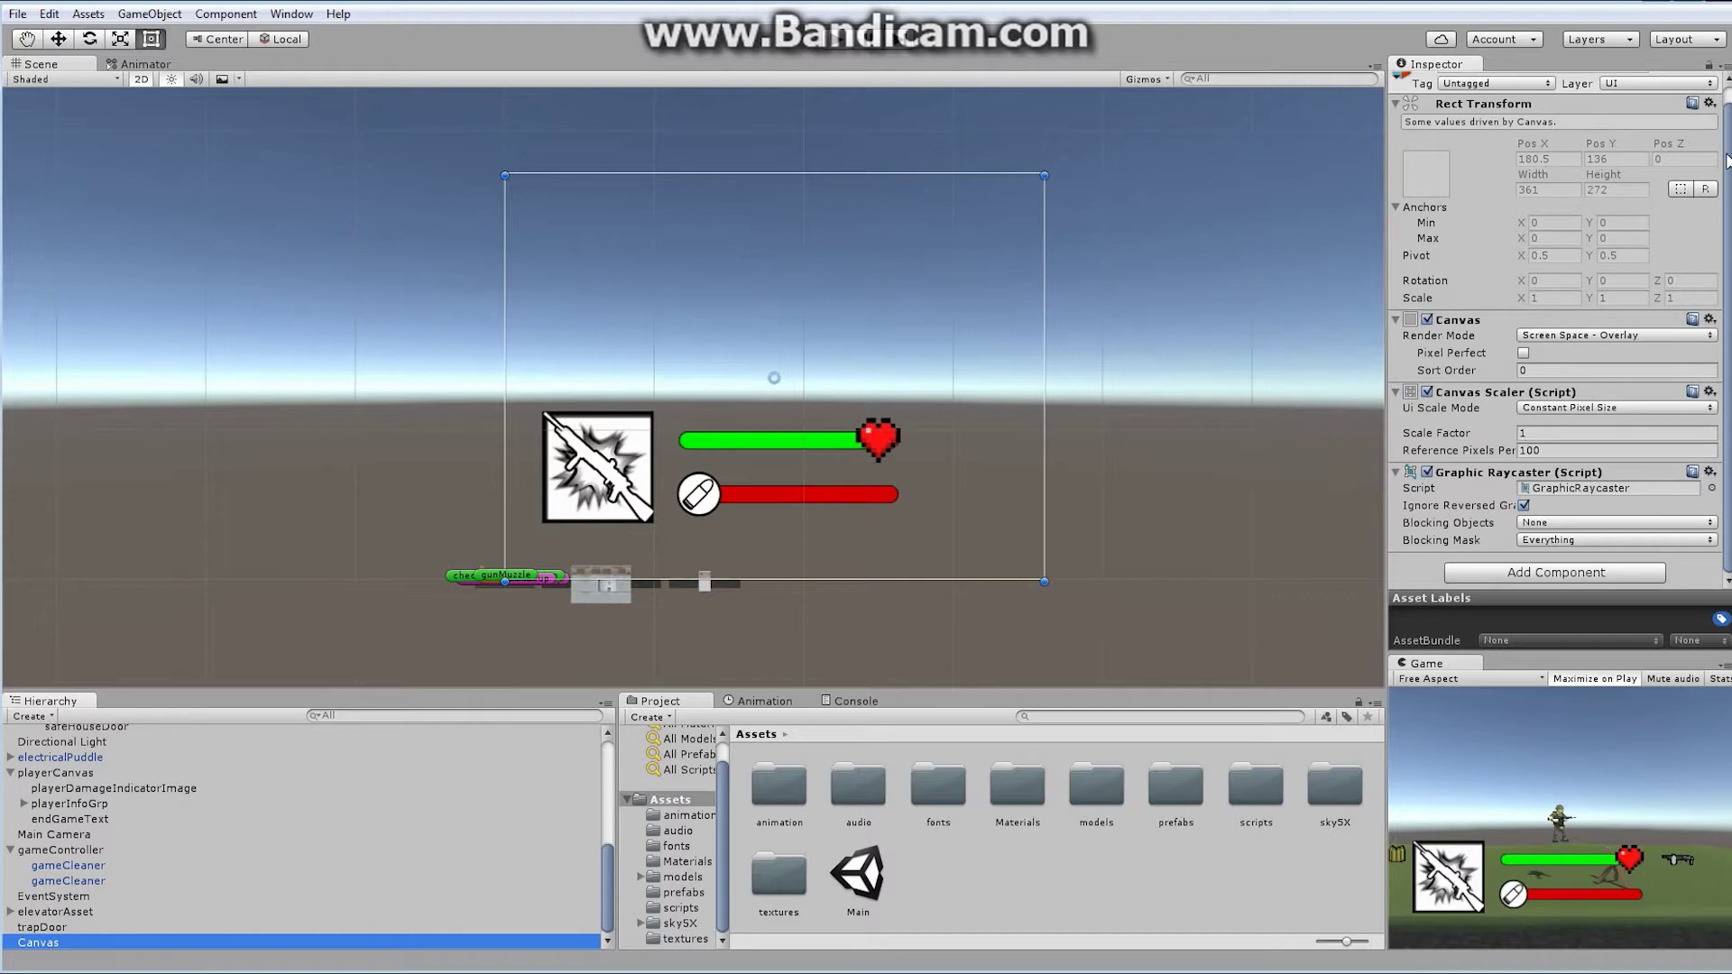
Step: Rename the new canvas as ExtraButtonCanvas
{"action": "scroll", "coordinate": [1726, 160], "scroll_direction": "up", "scroll_amount": 1}
{"action": "left_click", "coordinate": [1452, 82]}
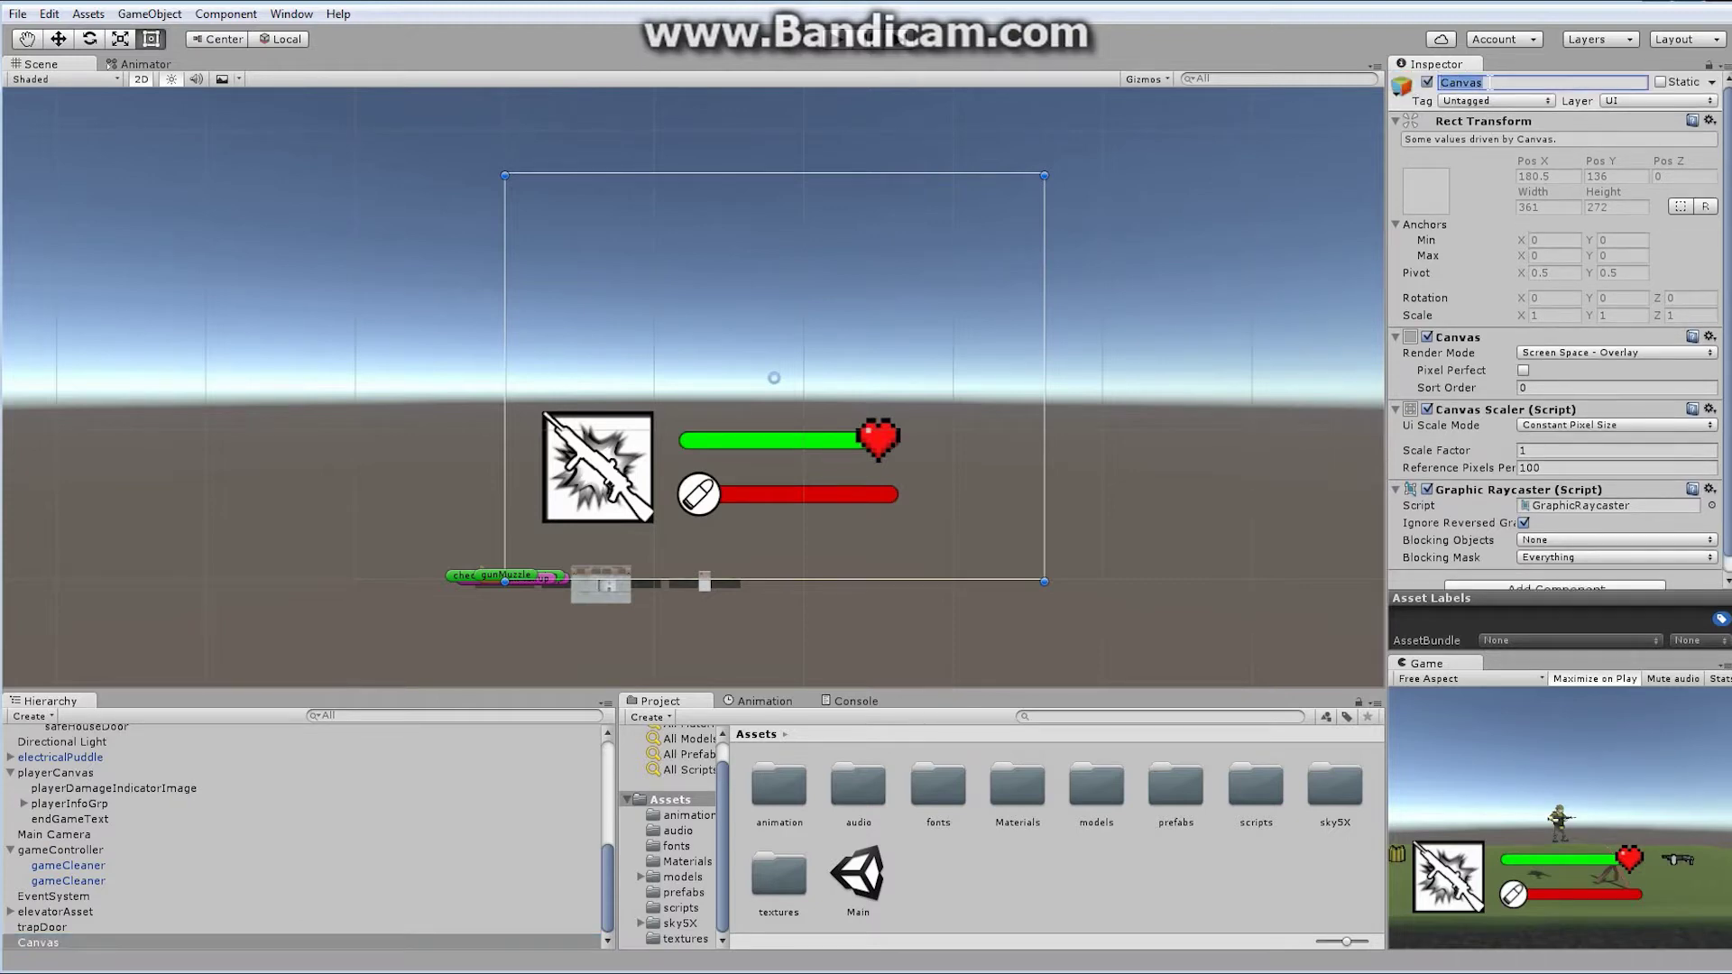
{"action": "left_click", "coordinate": [1443, 83]}
{"action": "type", "text": "ExtraButton"}
{"action": "key", "text": "Return"}
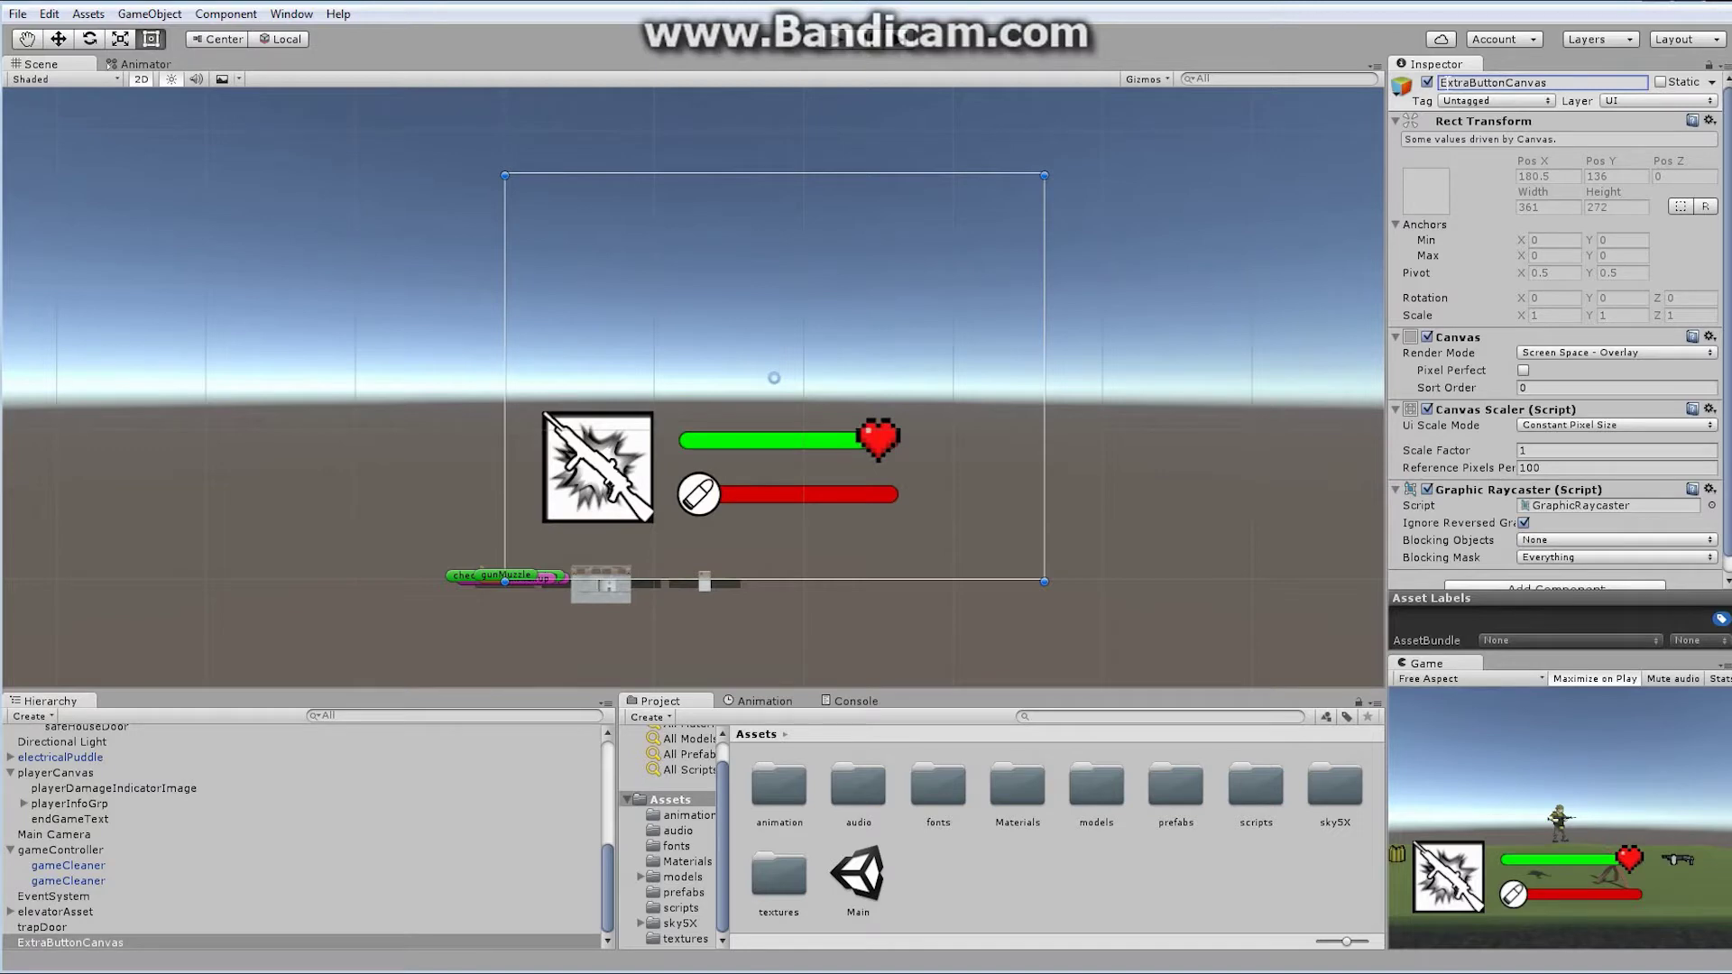
{"action": "double_click", "coordinate": [1486, 83]}
{"action": "left_click", "coordinate": [1445, 83]}
{"action": "key", "text": "BackSpace"}
{"action": "type", "text": "e"}
Step: Add a Canvas Group component to ExtraButtonCanvas and turn off its Blocks Raycasts option
{"action": "scroll", "coordinate": [1728, 176], "scroll_direction": "down", "scroll_amount": 1}
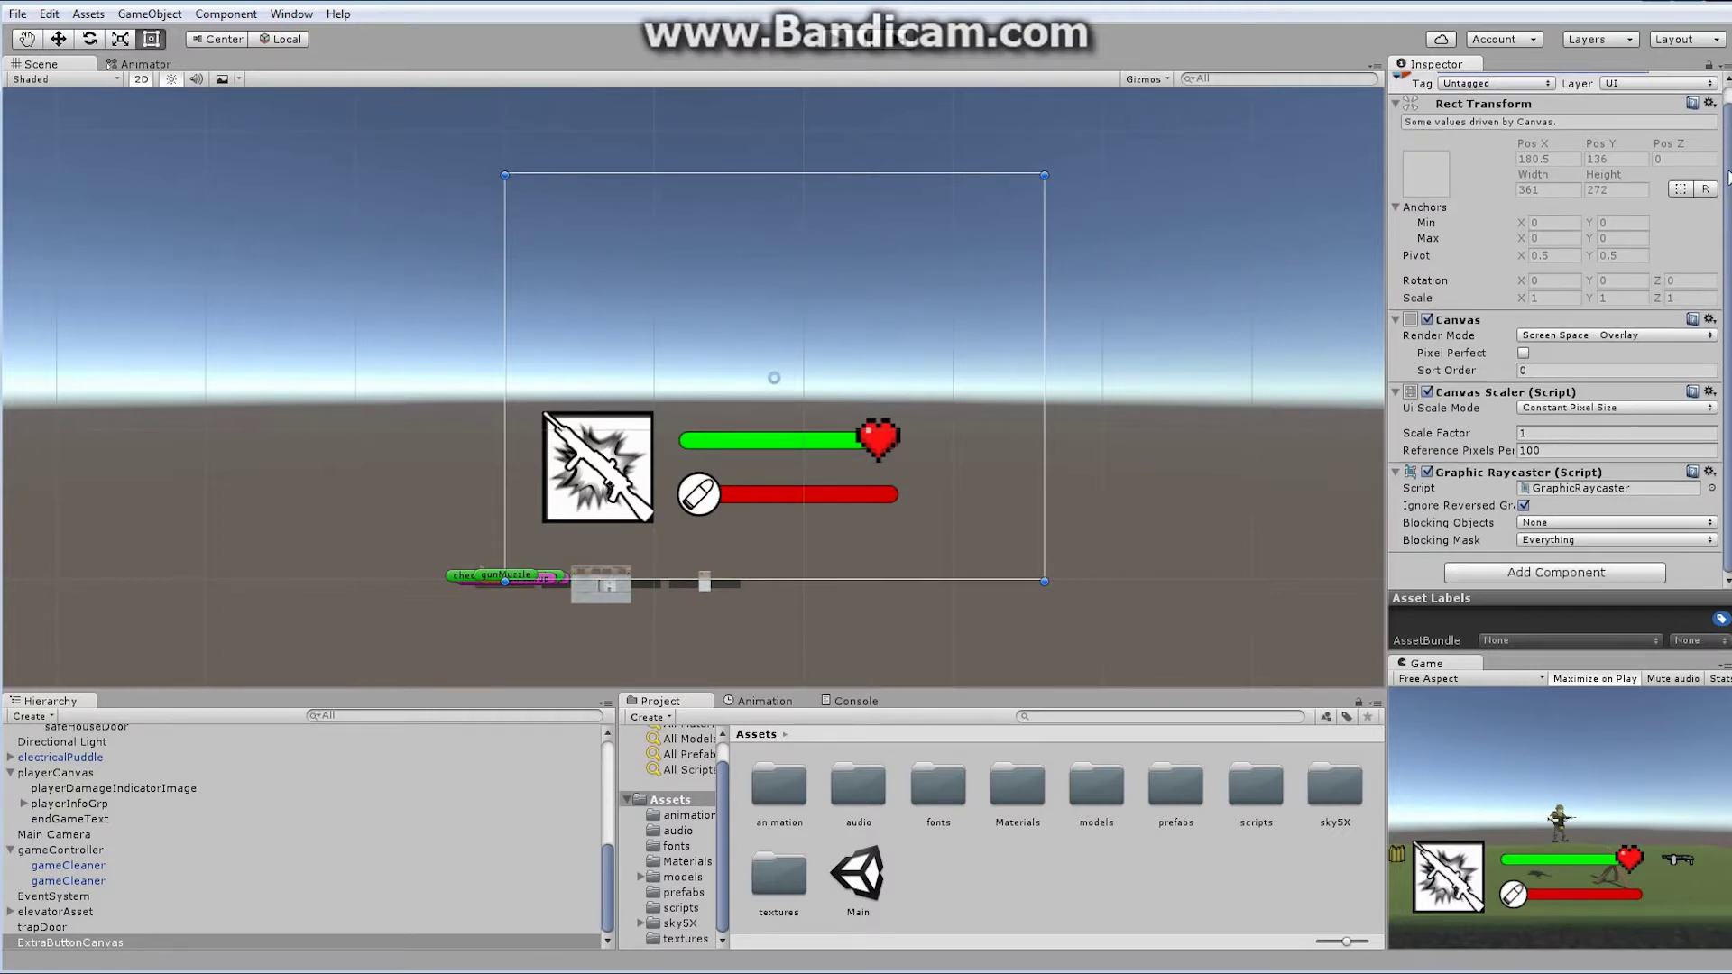
{"action": "left_click", "coordinate": [1603, 575]}
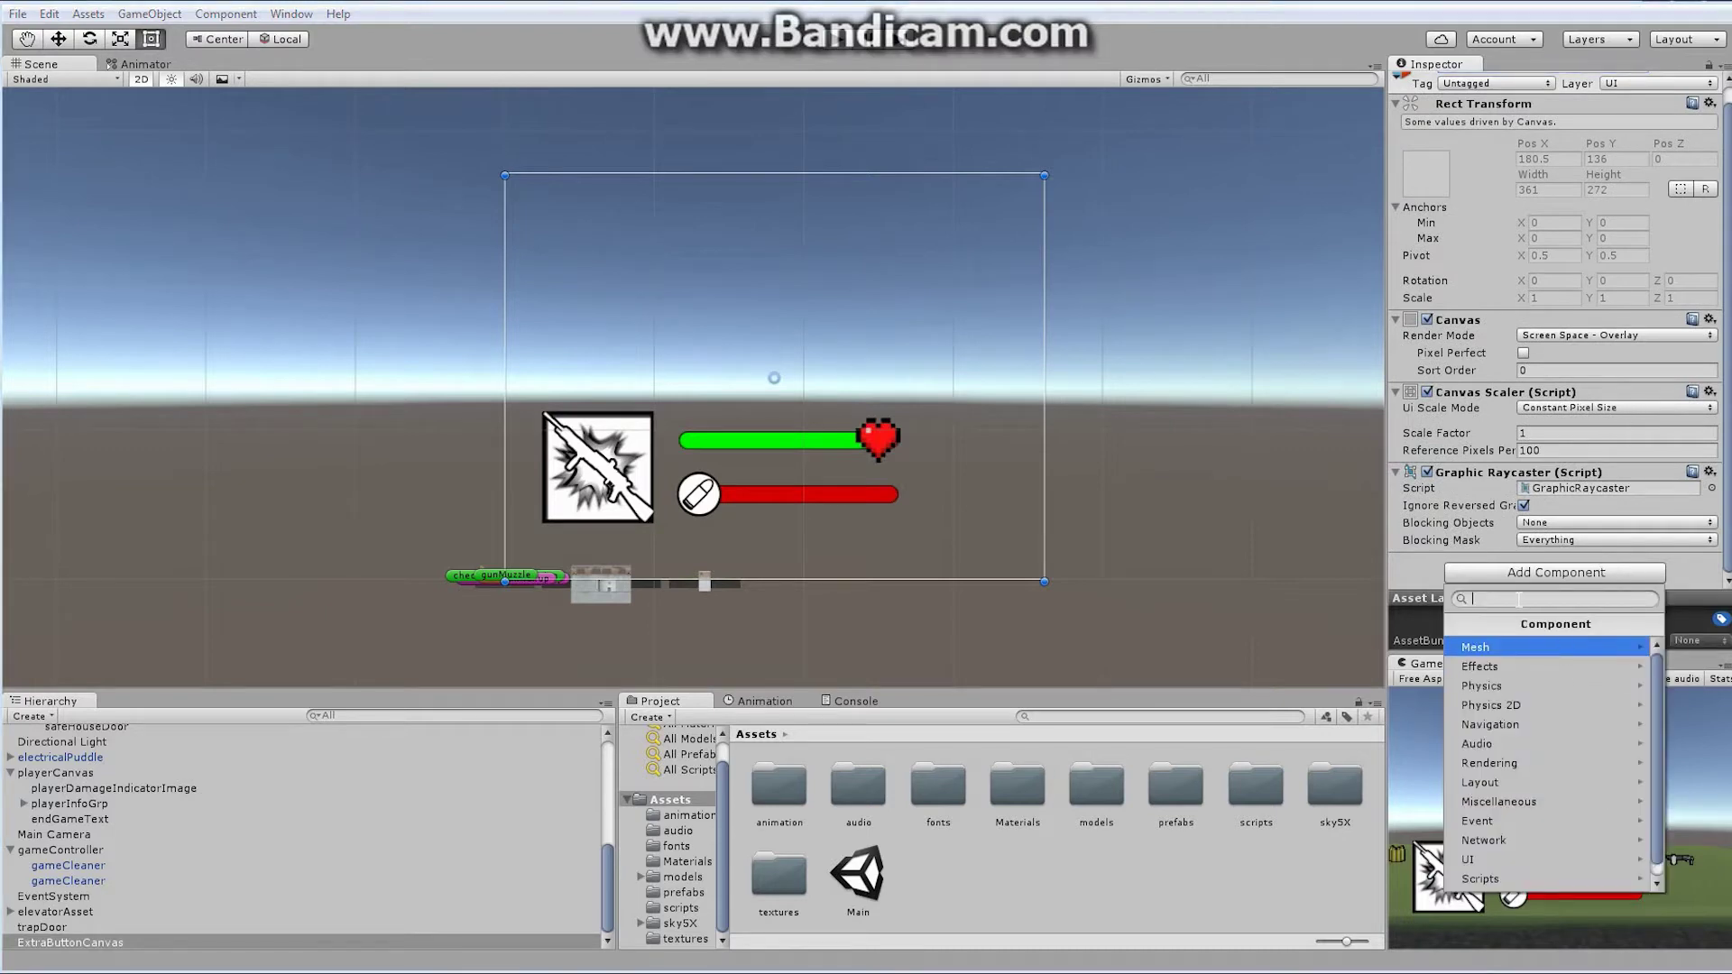
{"action": "type", "text": "can"}
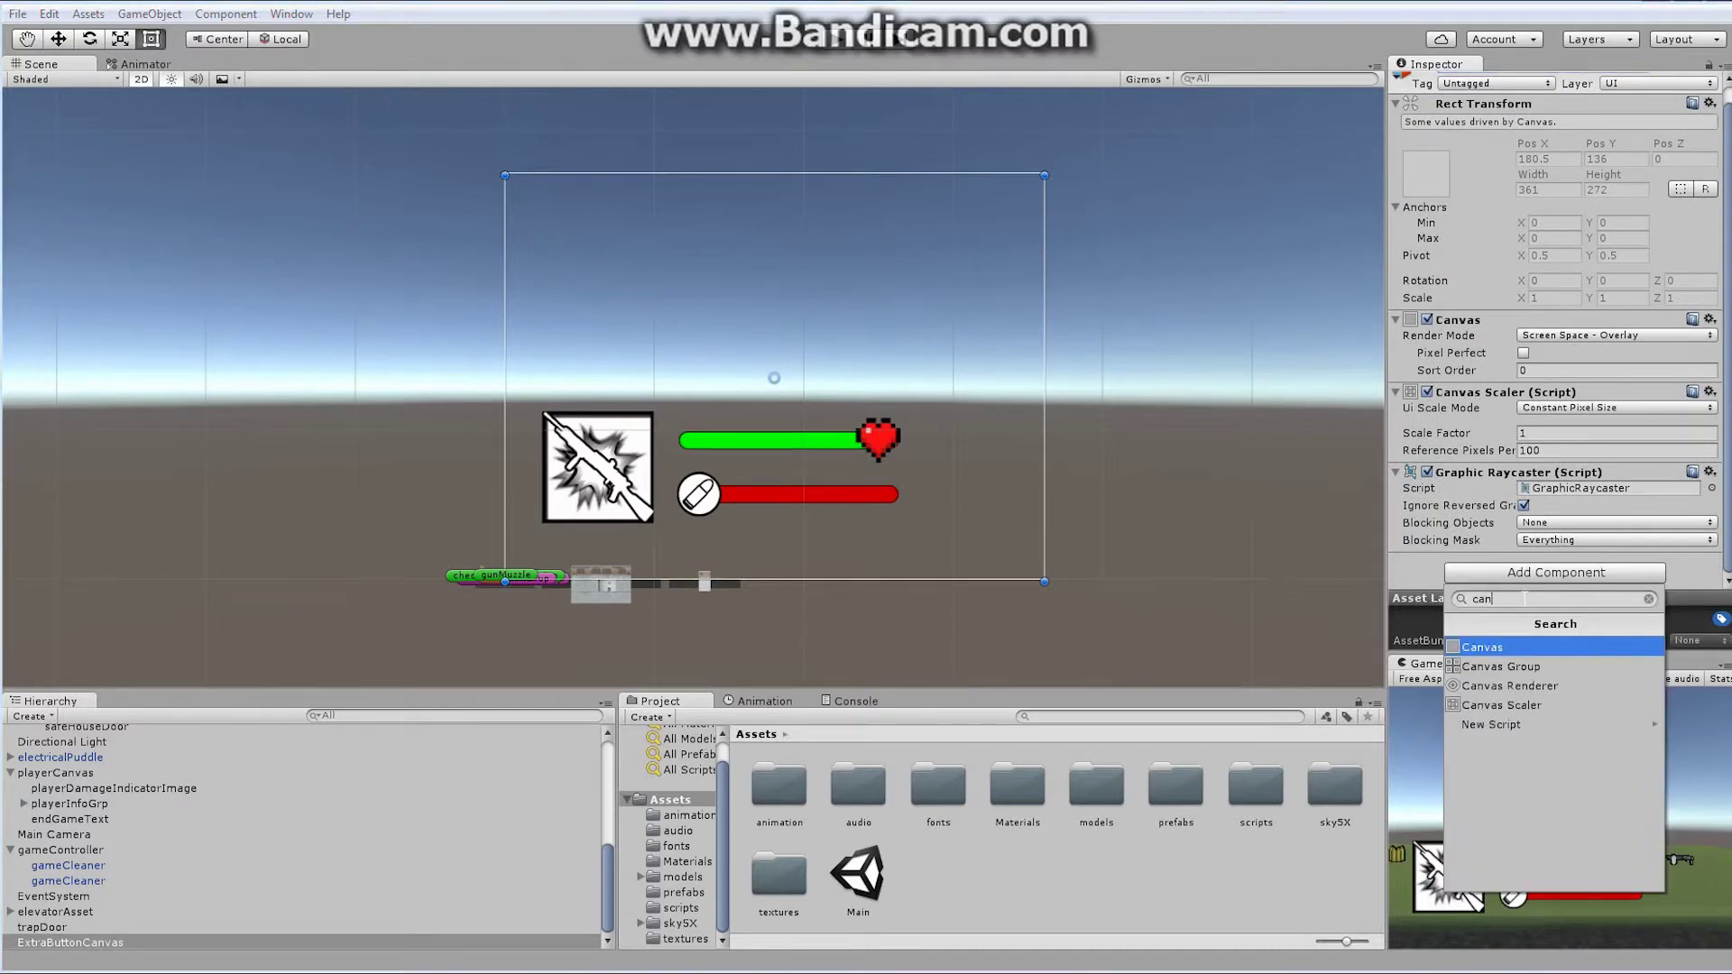
{"action": "left_click", "coordinate": [1513, 667]}
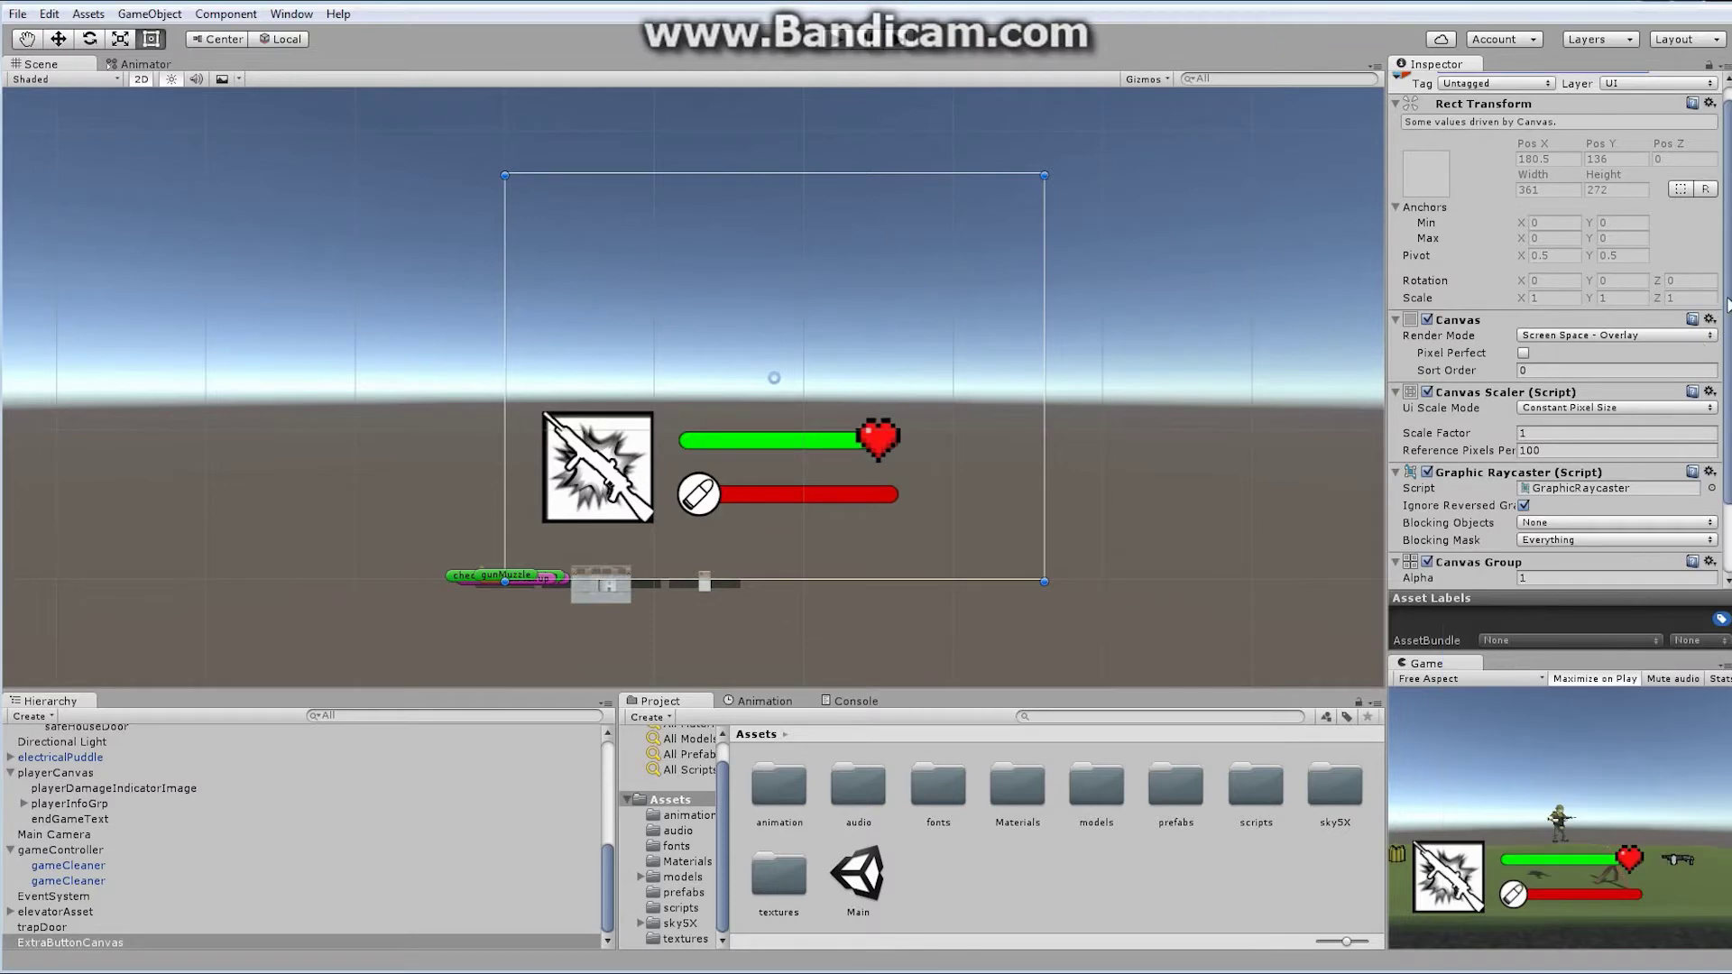
{"action": "scroll", "coordinate": [1728, 305], "scroll_direction": "down", "scroll_amount": 3}
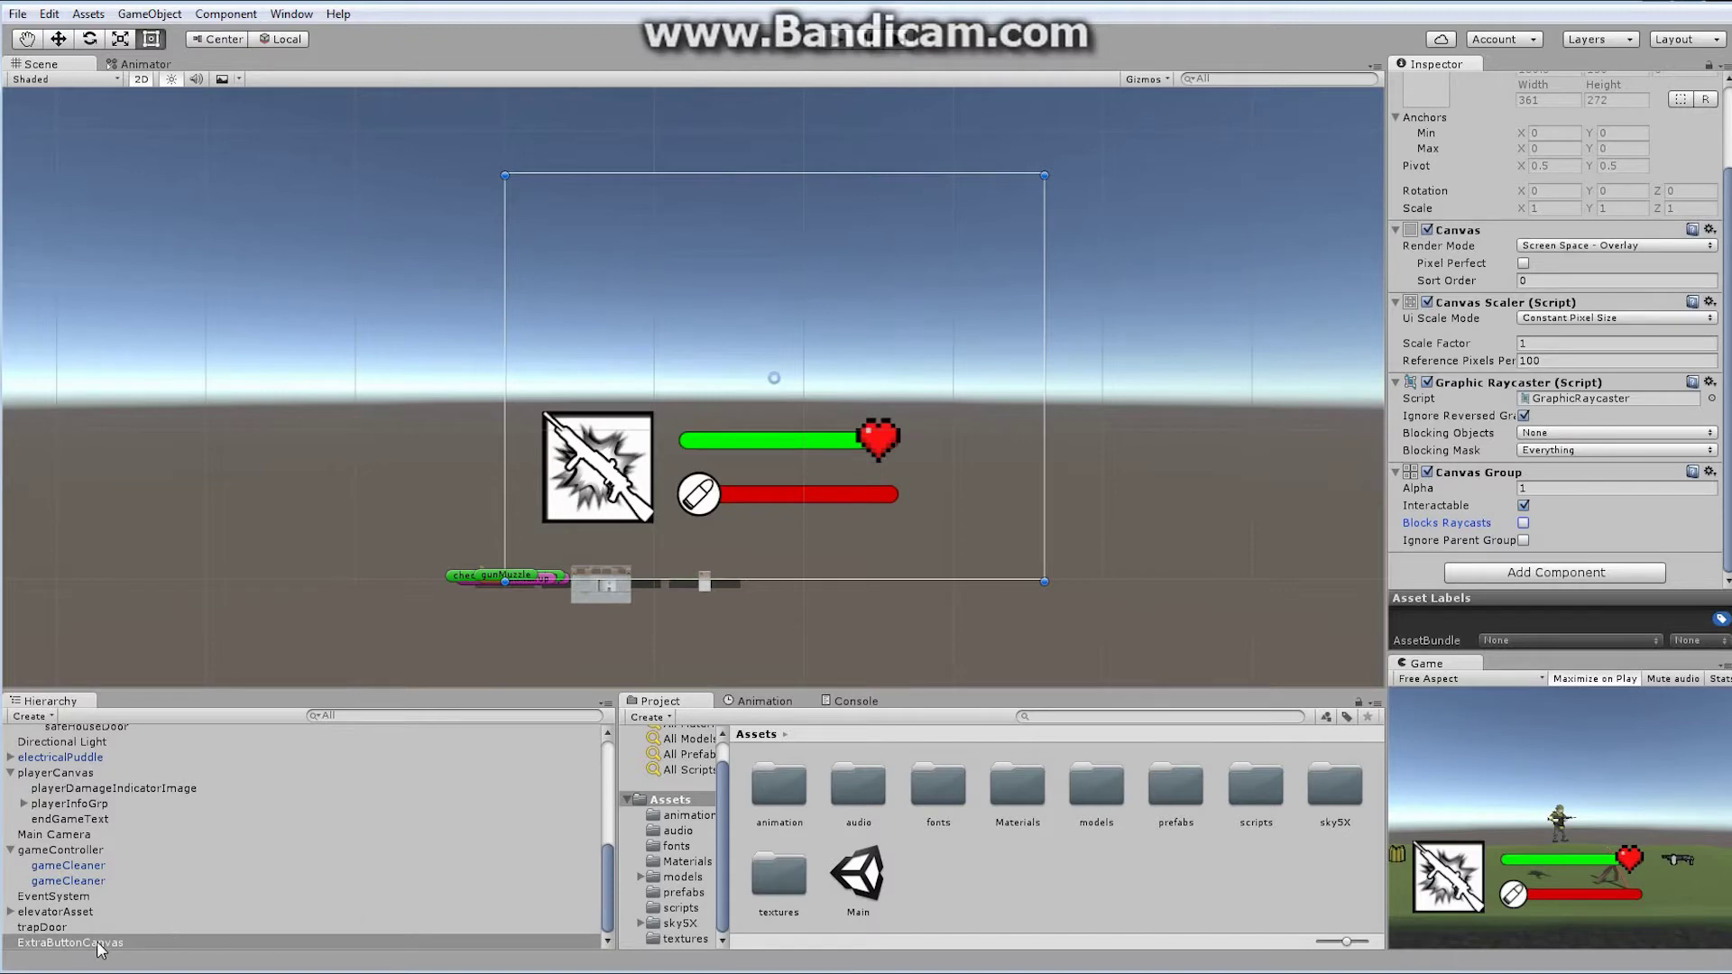
Step: Add a UI Button as a child of ExtraButtonCanvas
{"action": "left_click", "coordinate": [609, 895]}
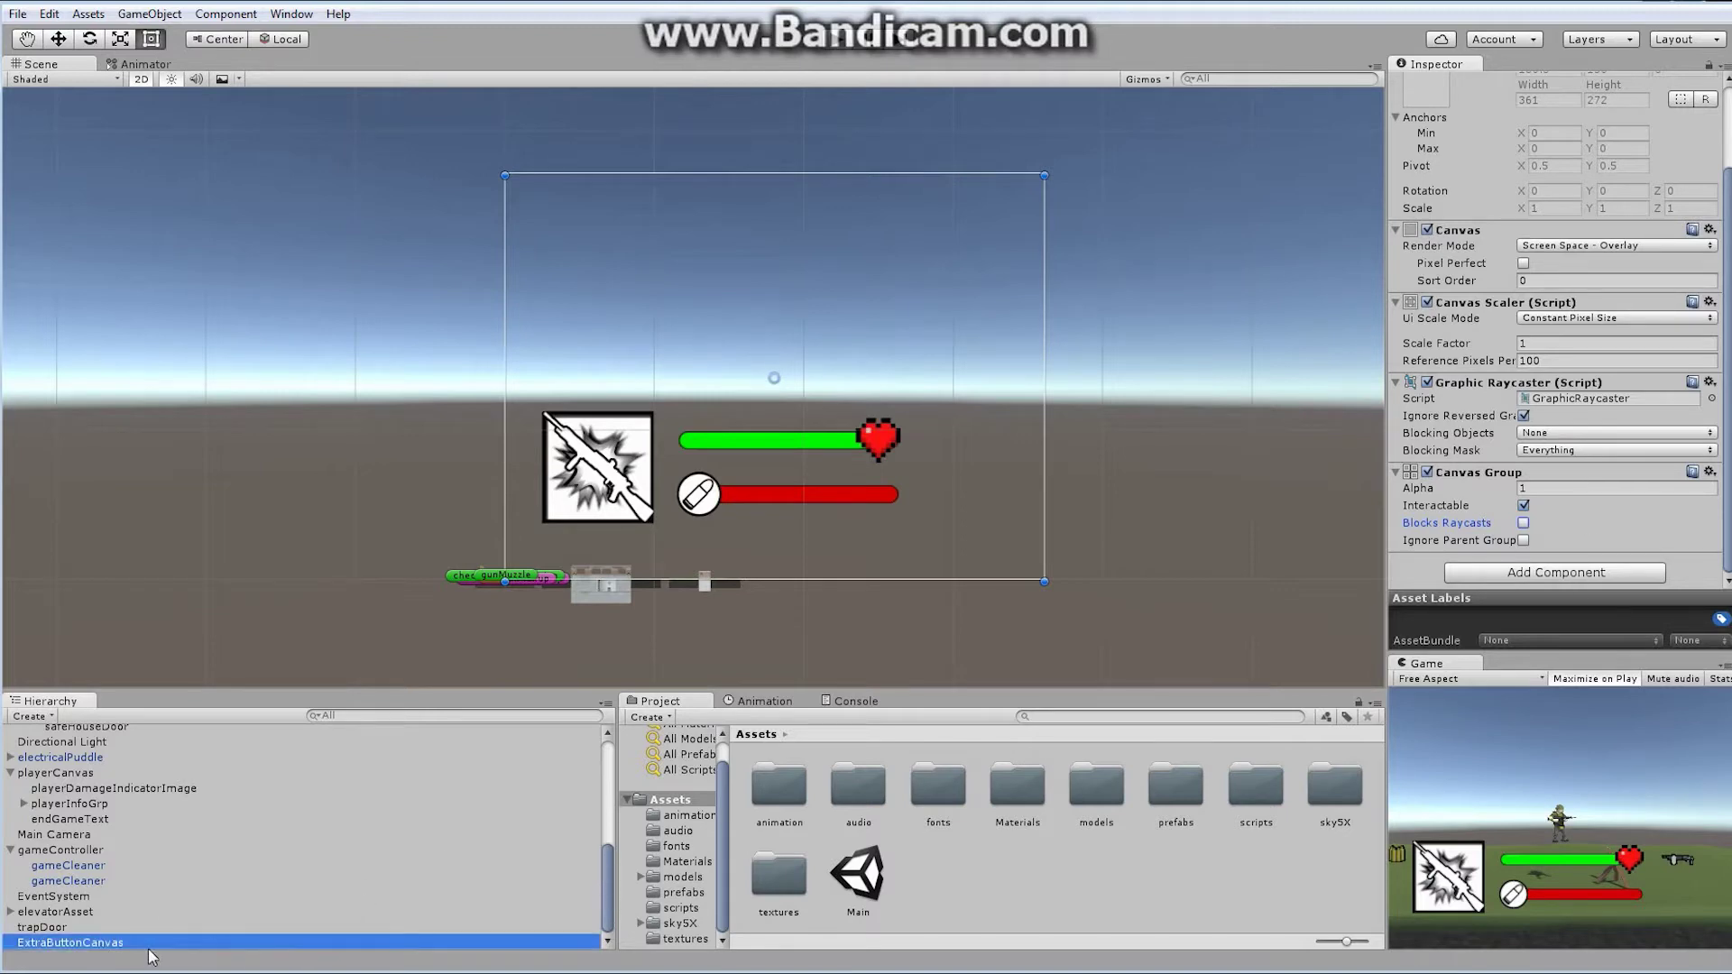
{"action": "left_click", "coordinate": [116, 944]}
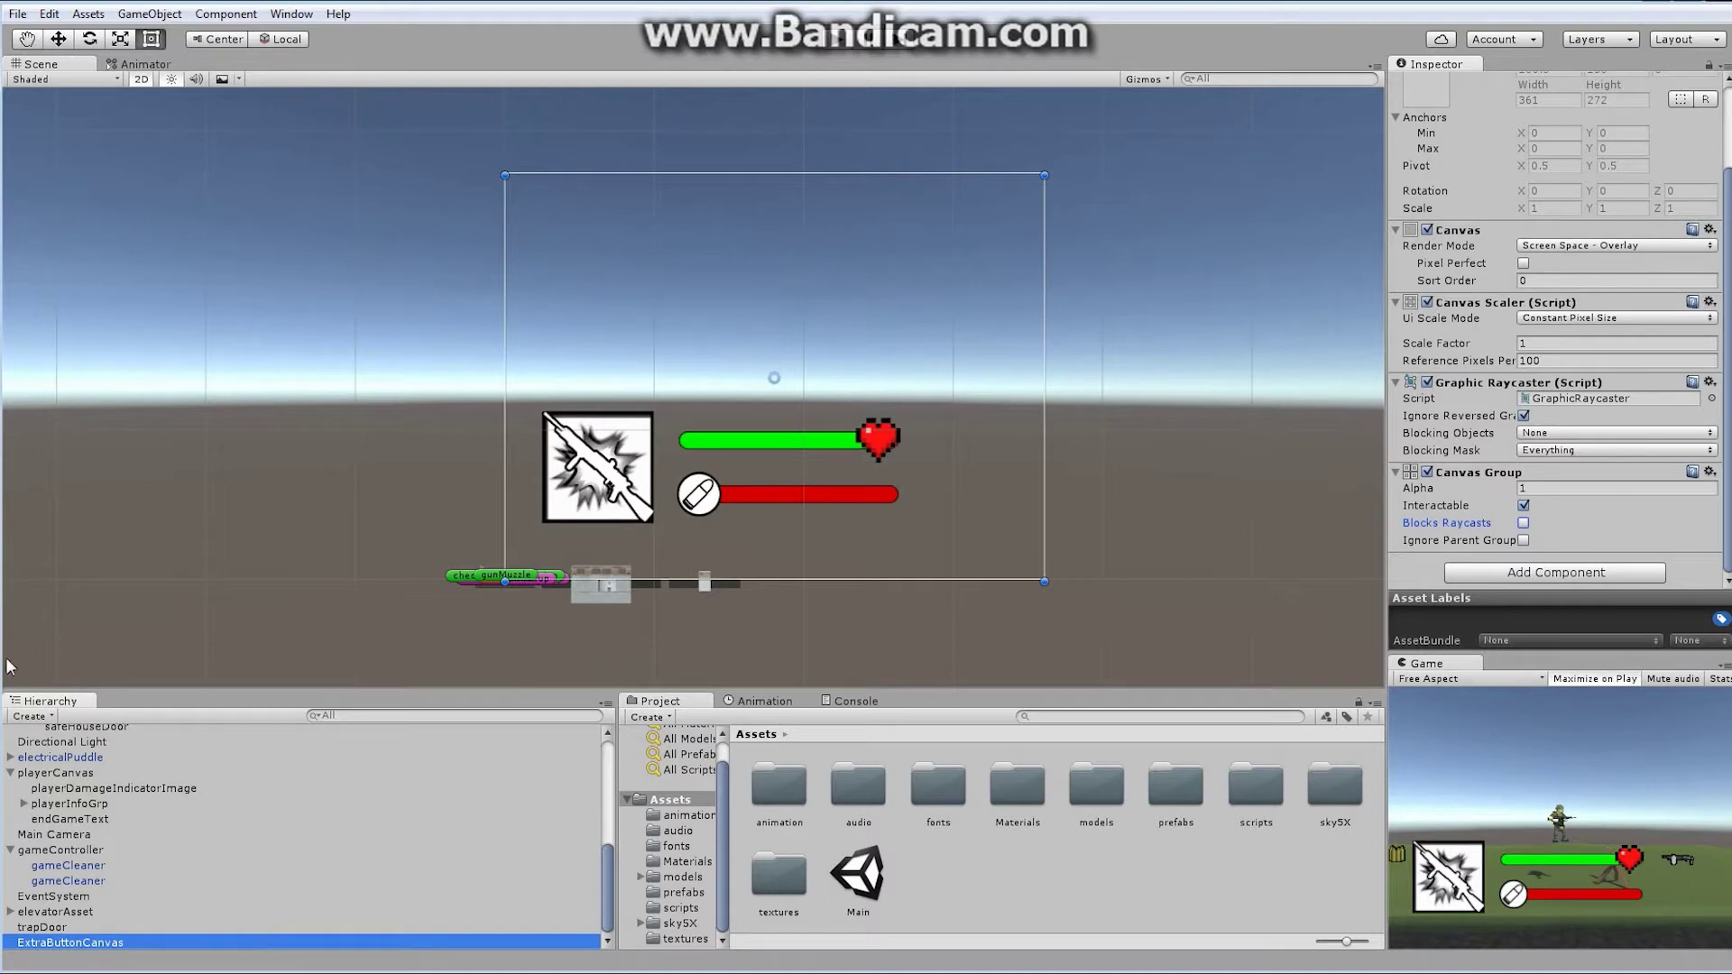
{"action": "left_click", "coordinate": [33, 716]}
{"action": "mouse_move", "coordinate": [135, 864]}
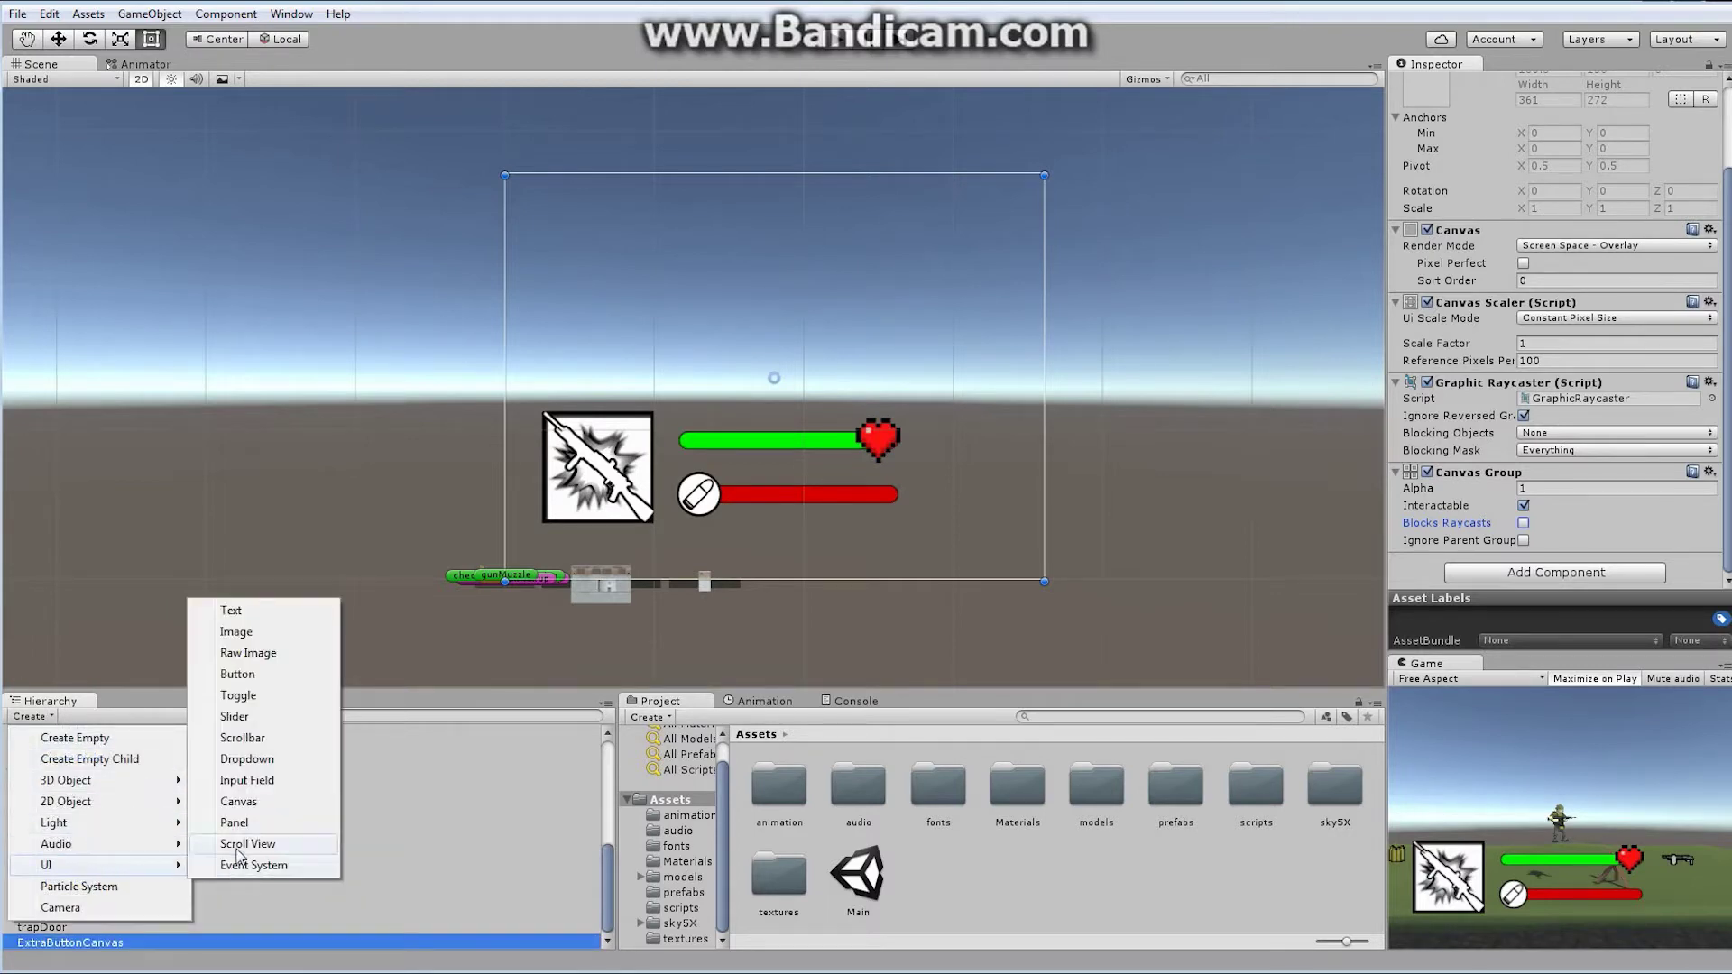
{"action": "left_click", "coordinate": [249, 674]}
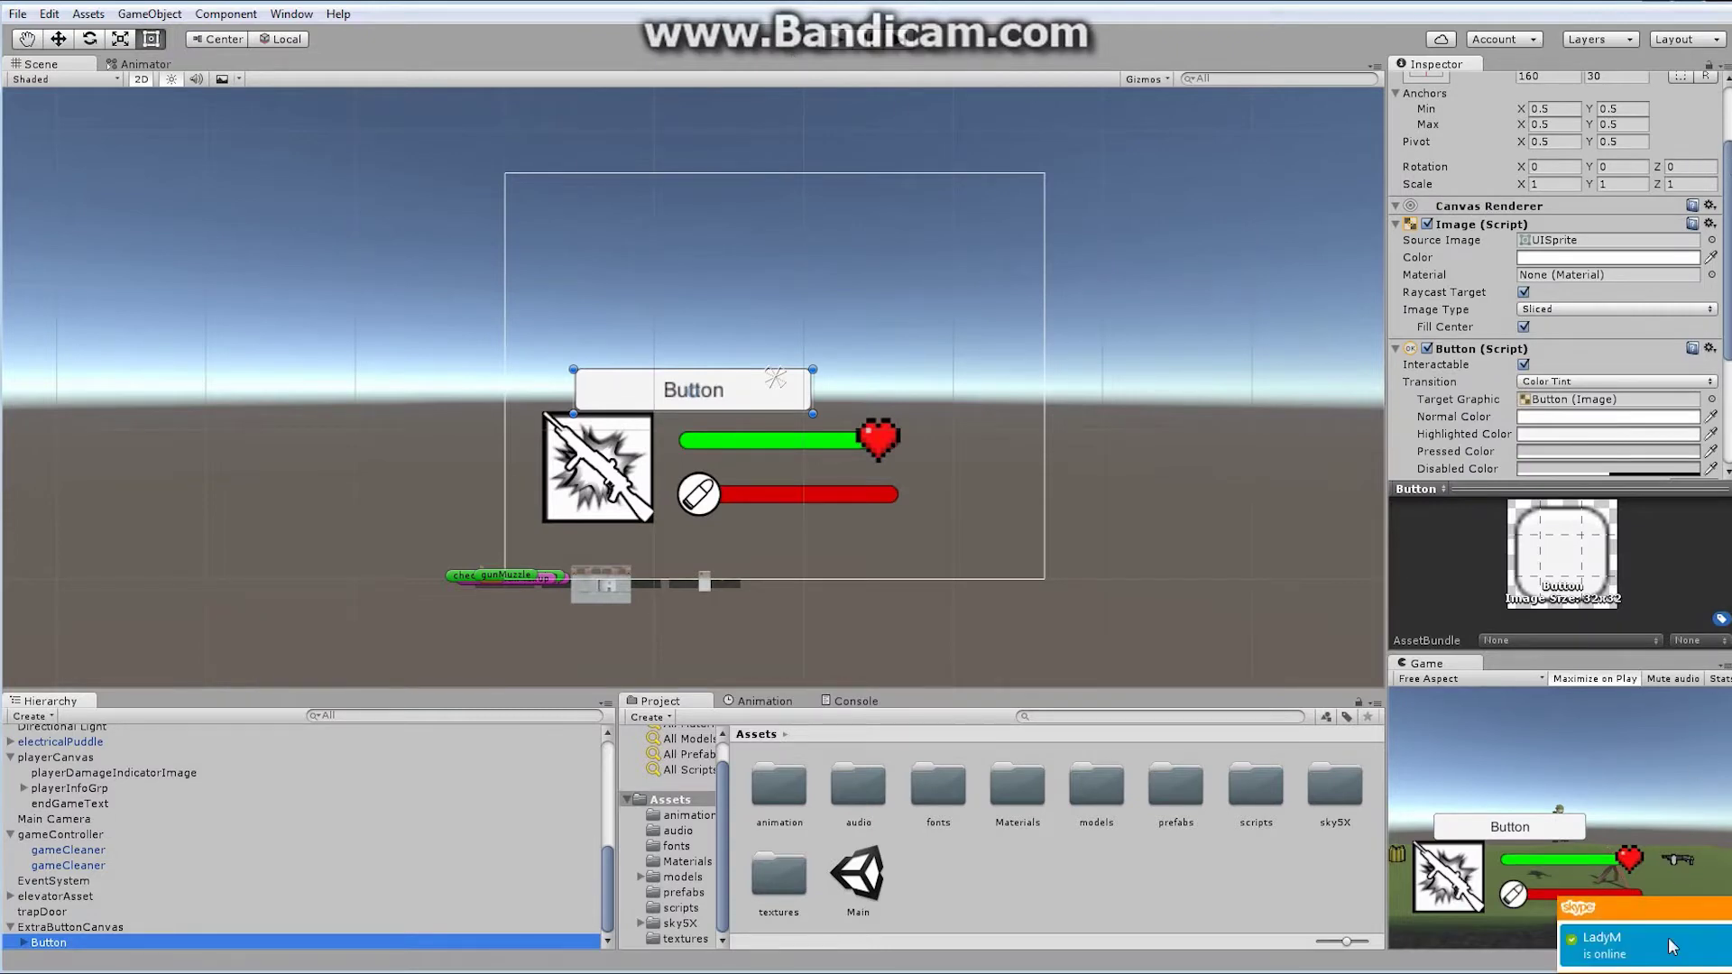
Step: Center the button on the canvas by setting its Pos X and Pos Y to 0
{"action": "left_click_drag", "start_coordinate": [1728, 166], "coordinate": [1720, 71]}
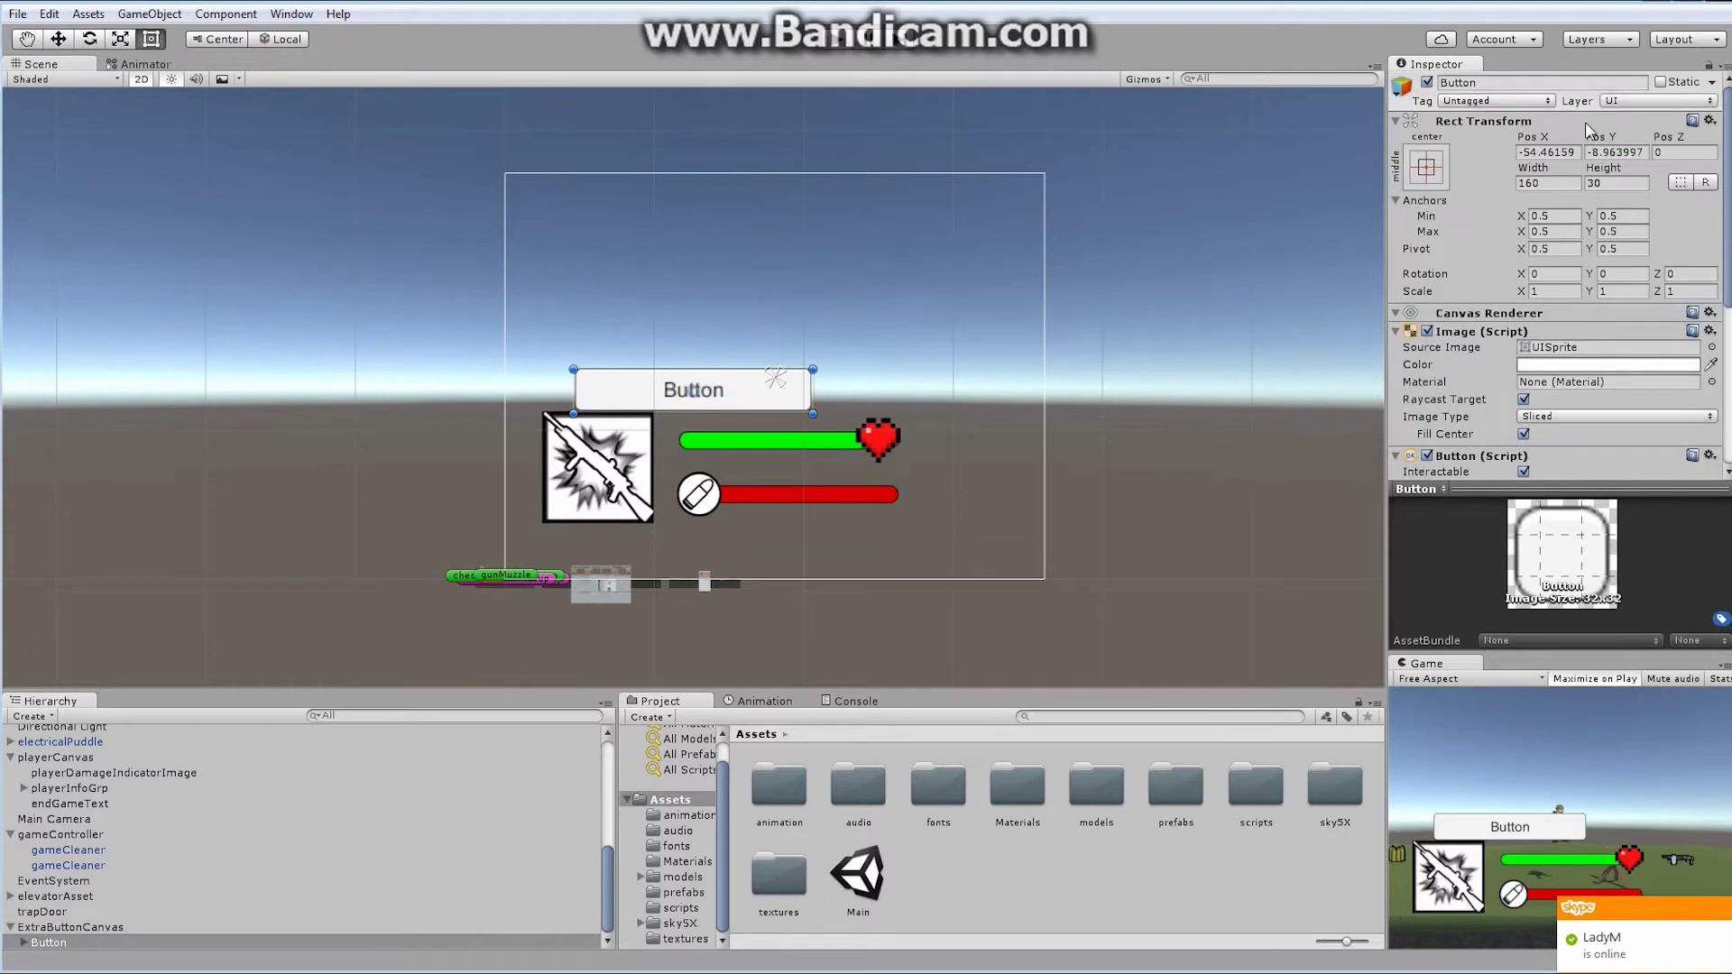
{"action": "left_click", "coordinate": [1547, 153]}
{"action": "type", "text": "00"}
{"action": "key", "text": "Tab"}
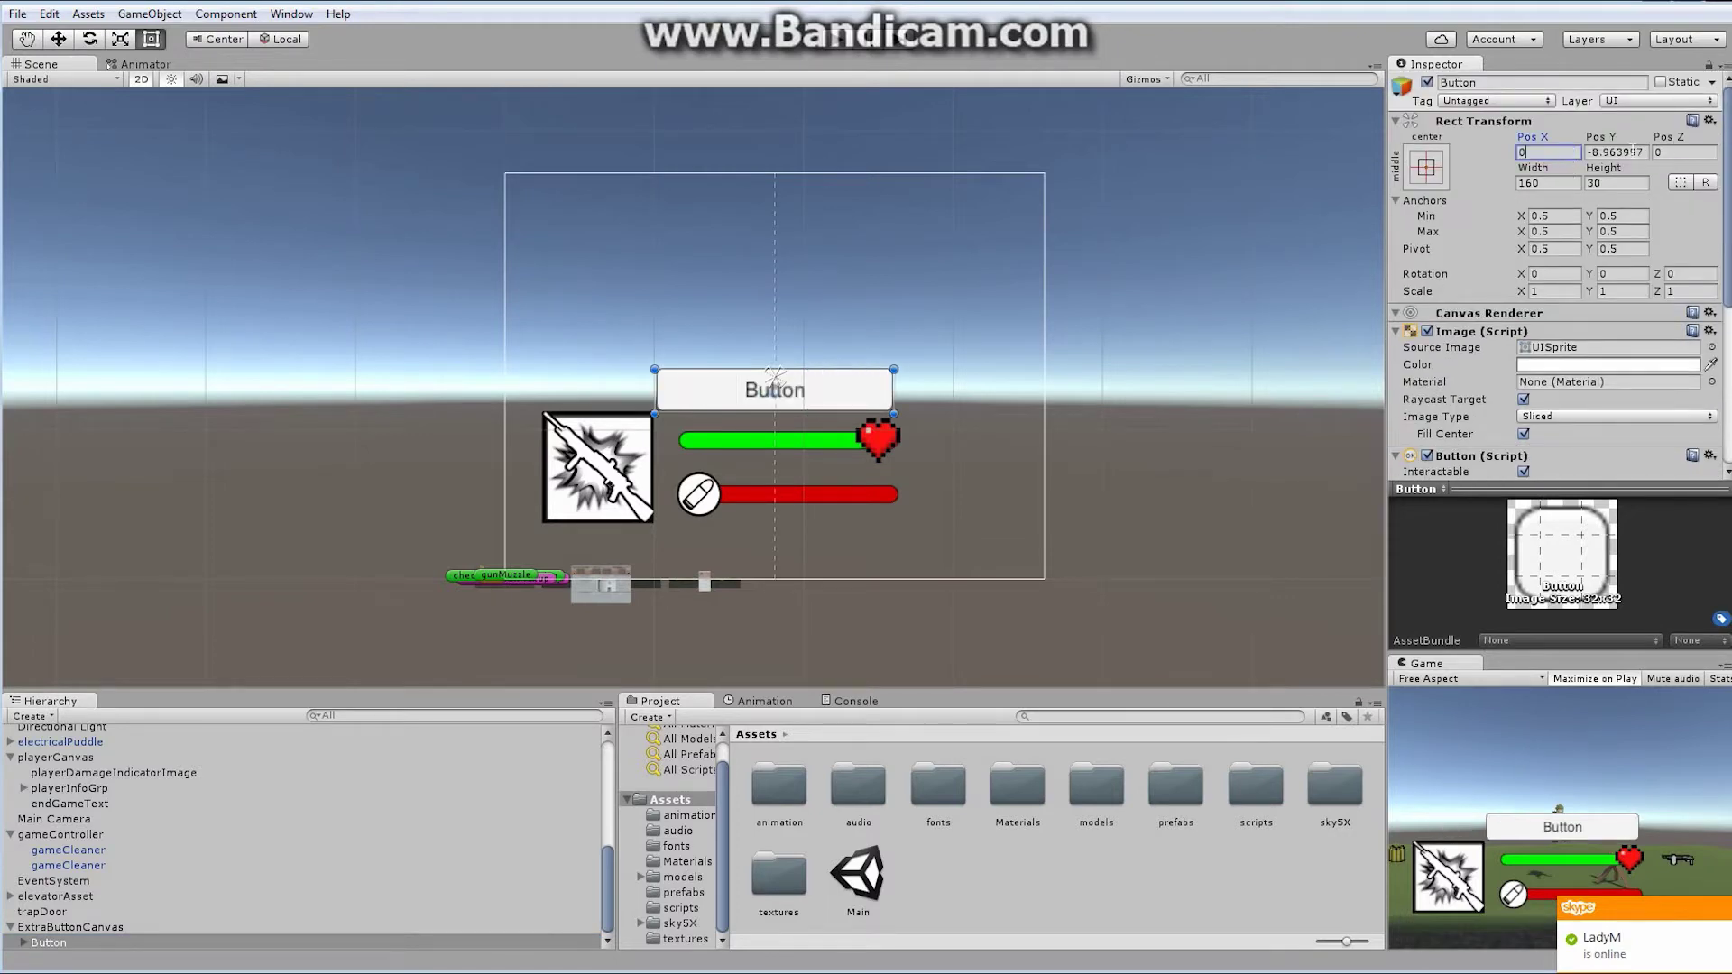
{"action": "type", "text": "0"}
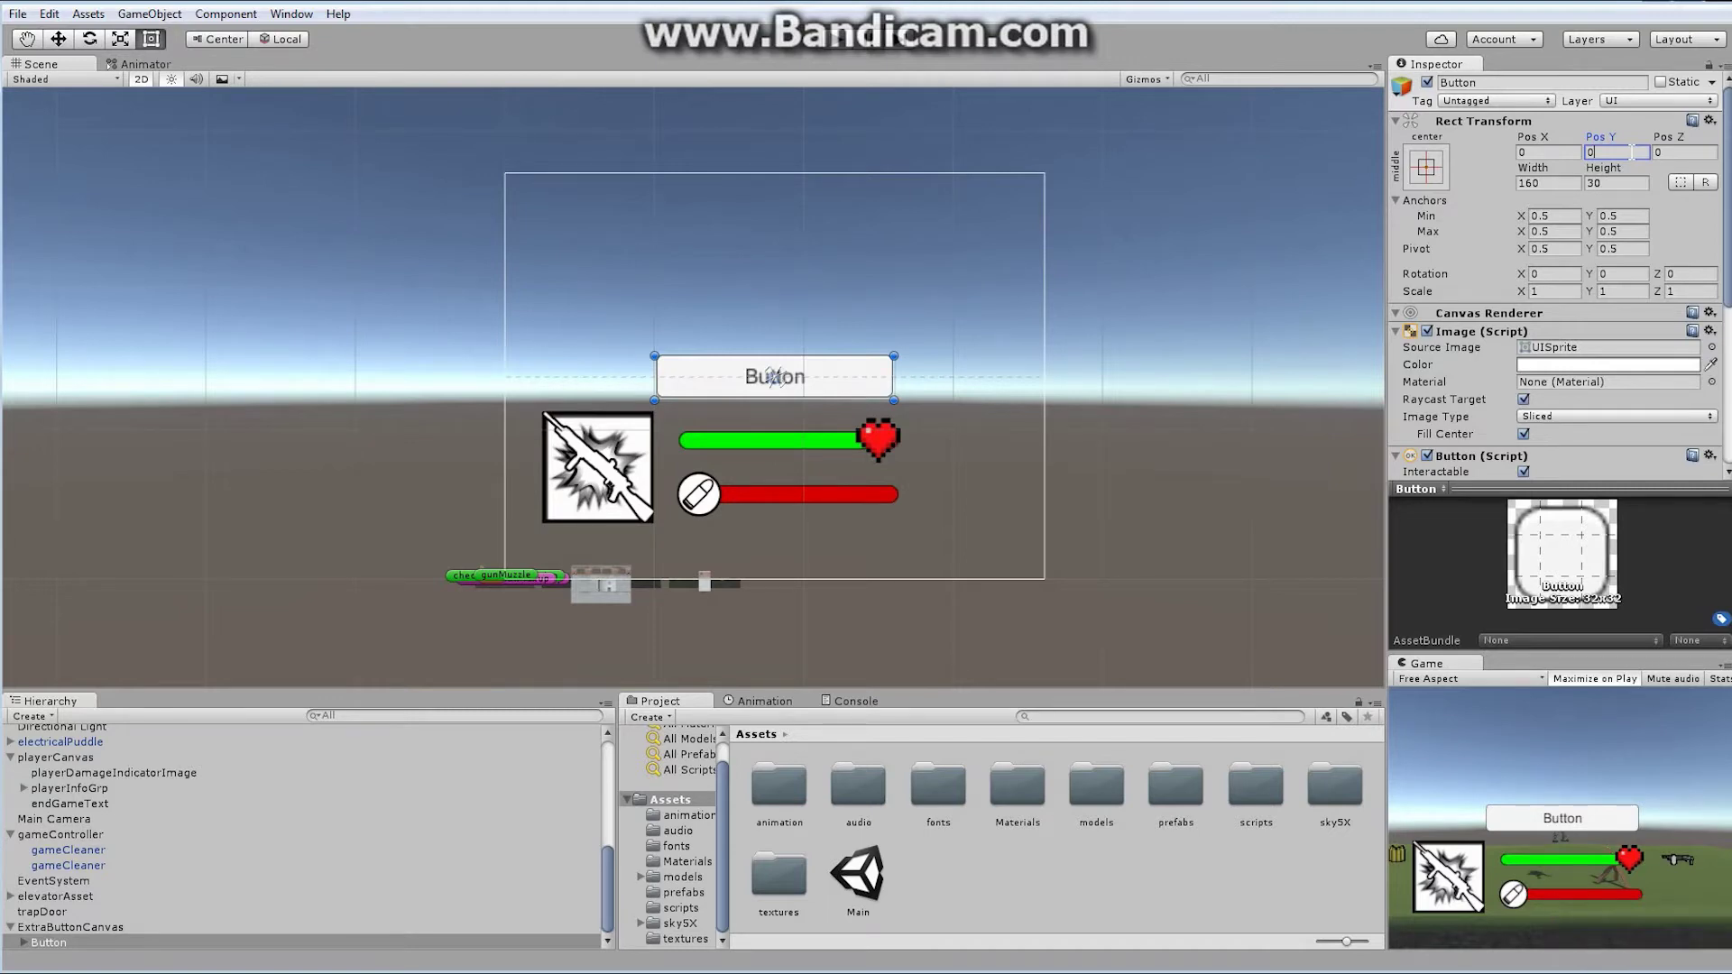
Step: Anchor the button to the canvas's top-right corner with the anchor preset, also setting its pivot and position
{"action": "left_click", "coordinate": [1431, 186]}
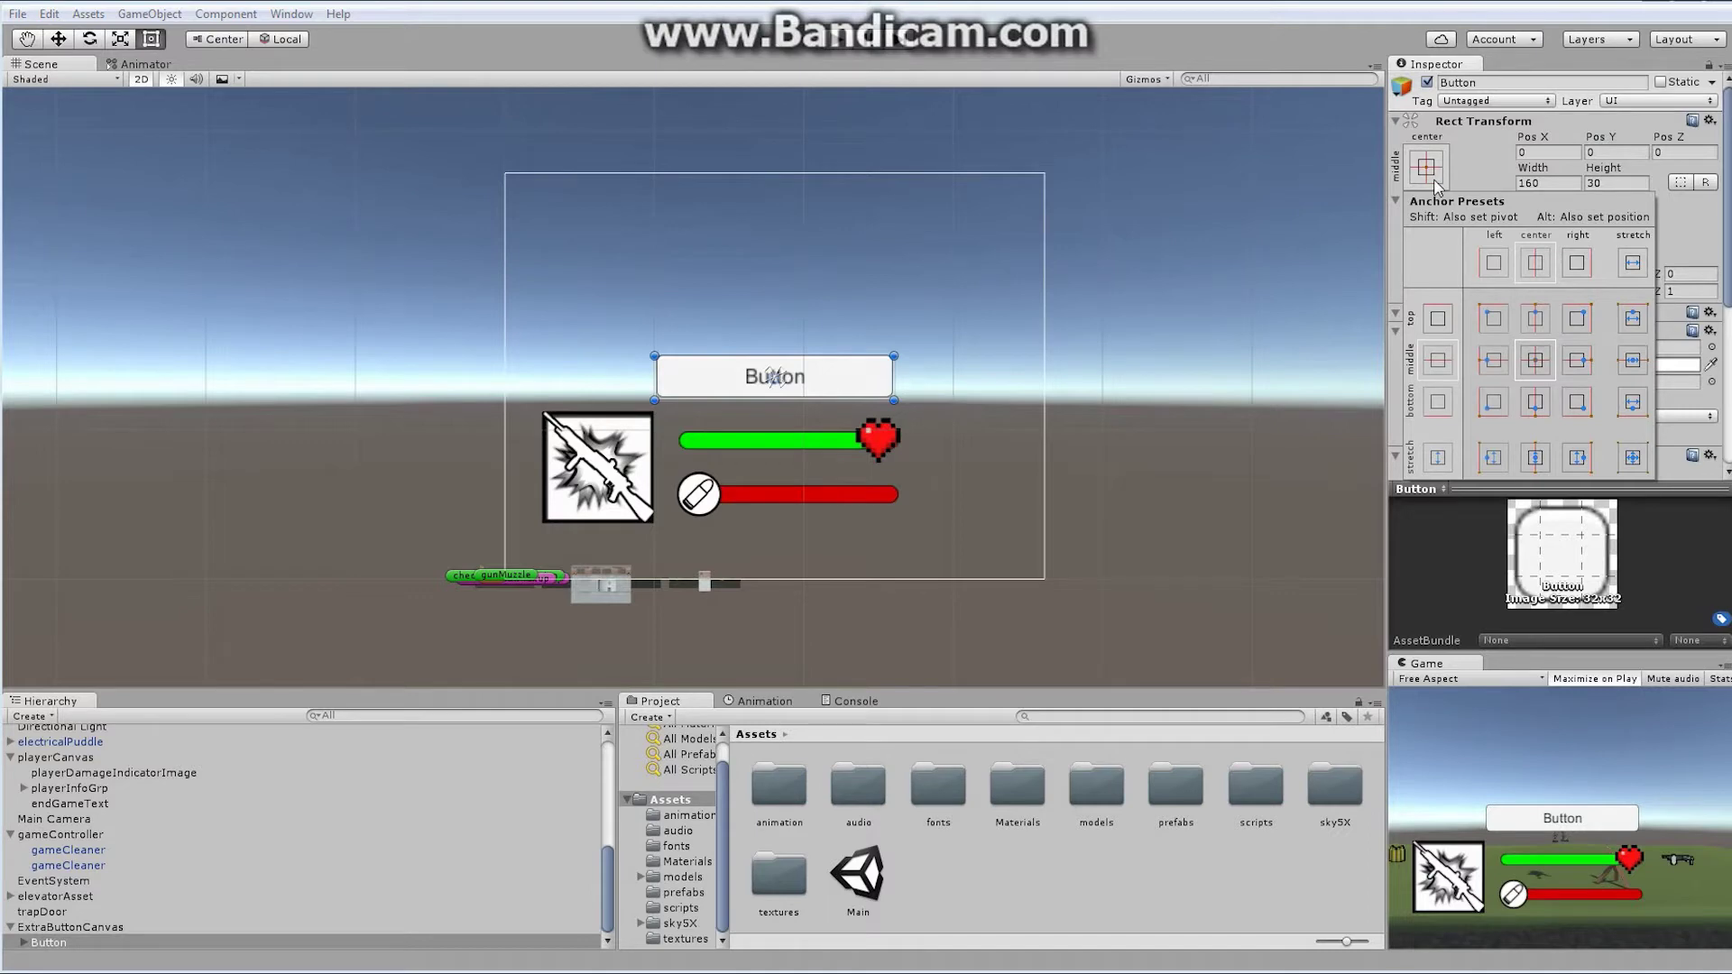
{"action": "key", "text": "alt"}
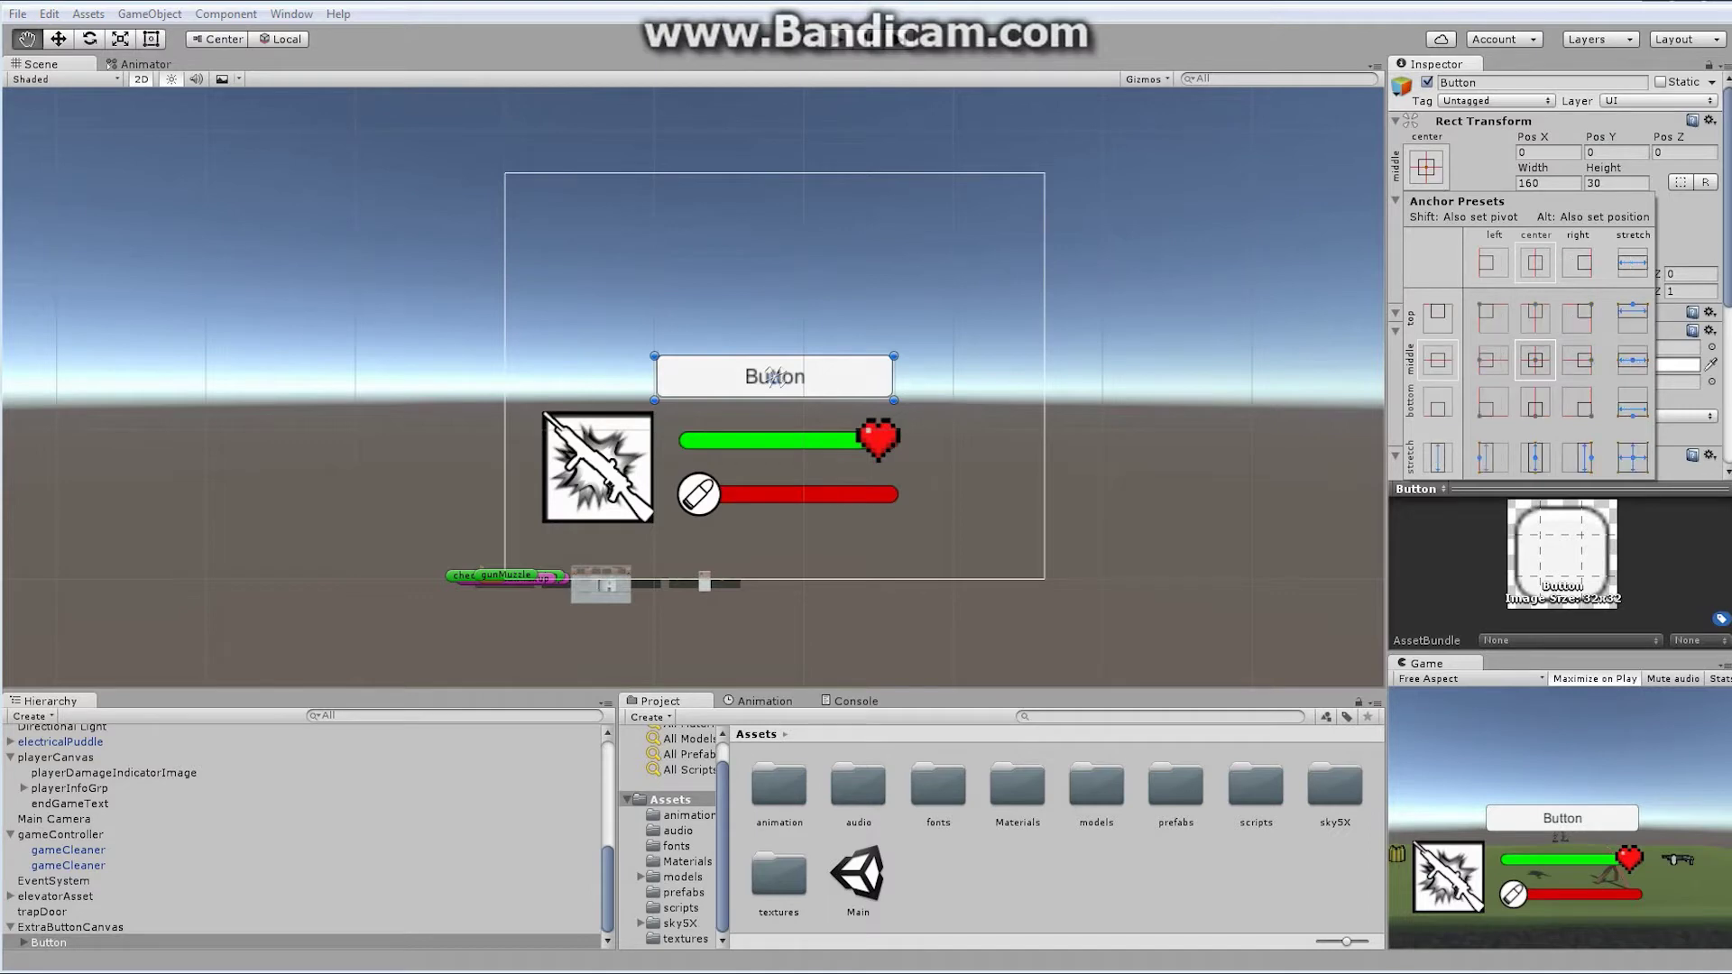
{"action": "left_click", "coordinate": [1576, 320], "text": "alt"}
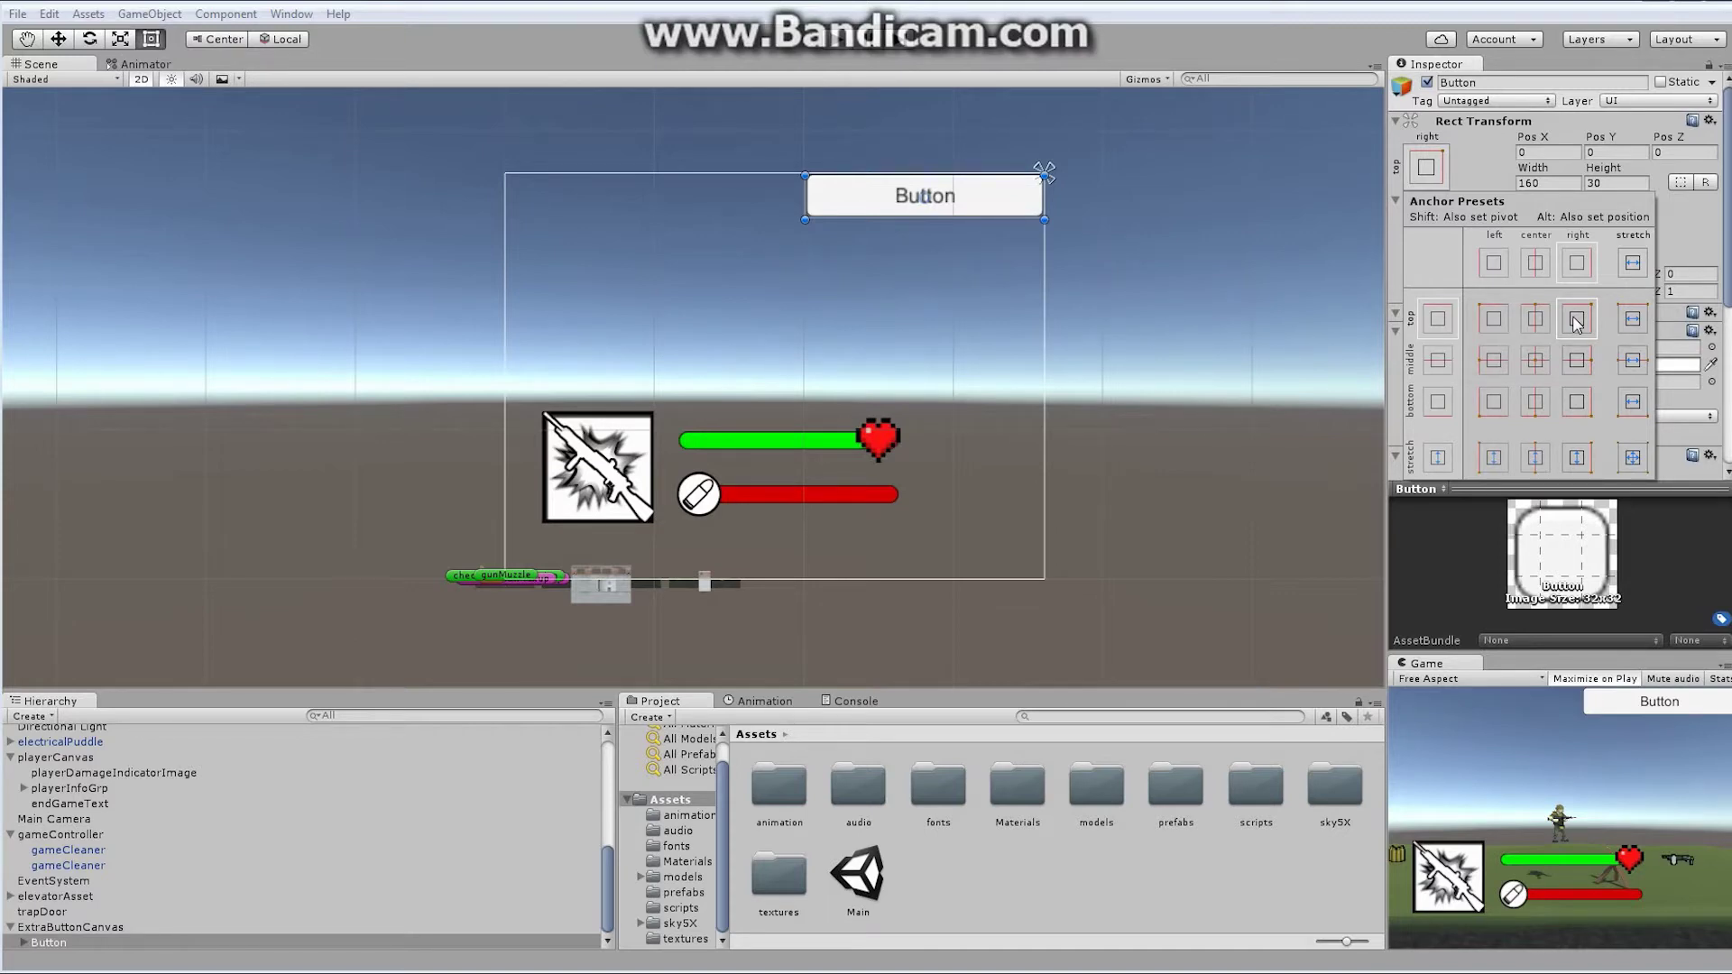
{"action": "left_click", "coordinate": [1707, 233]}
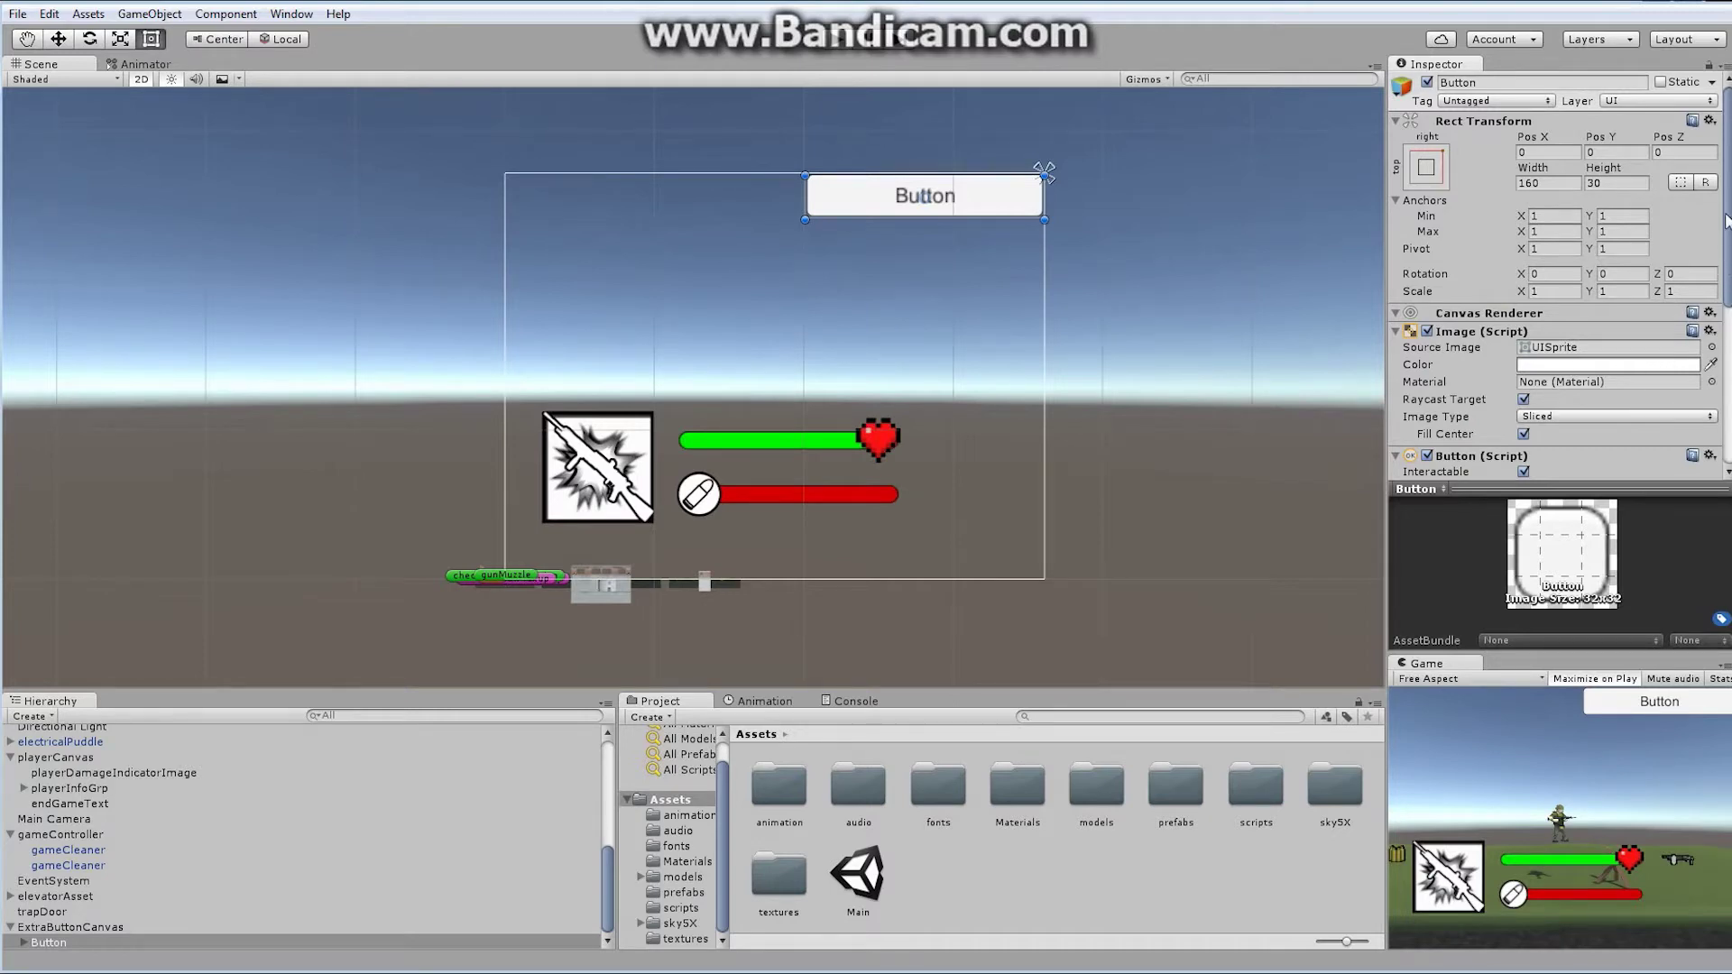
{"action": "left_click_drag", "start_coordinate": [1726, 214], "coordinate": [1728, 321]}
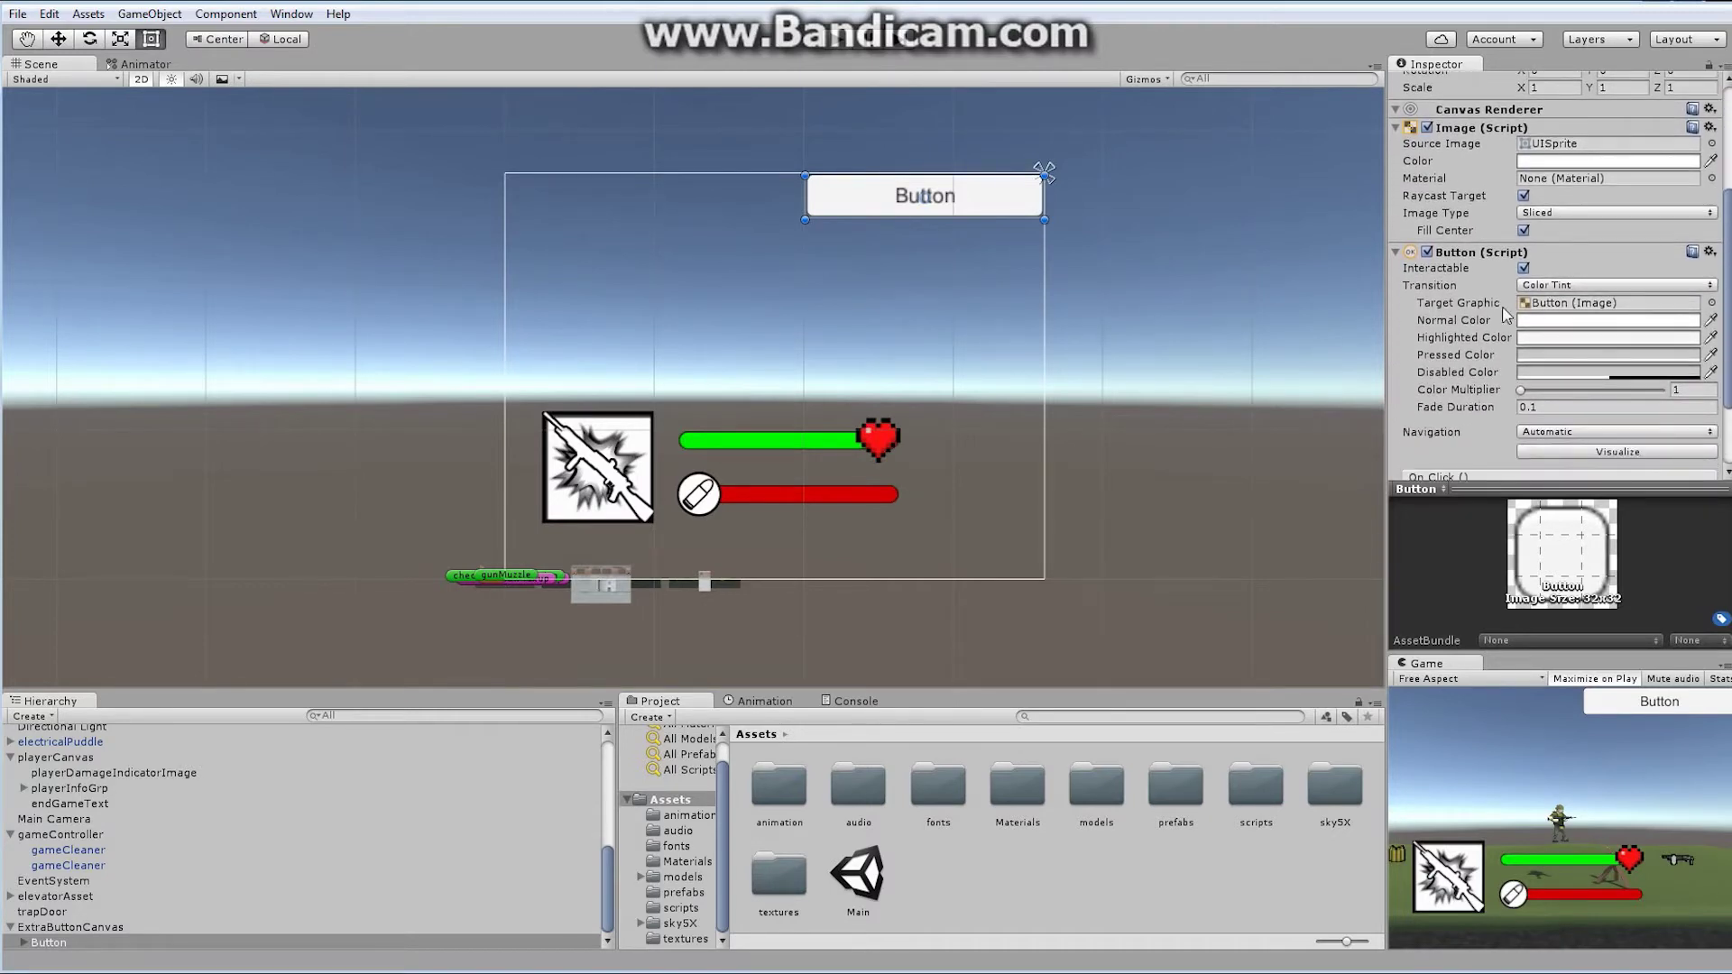